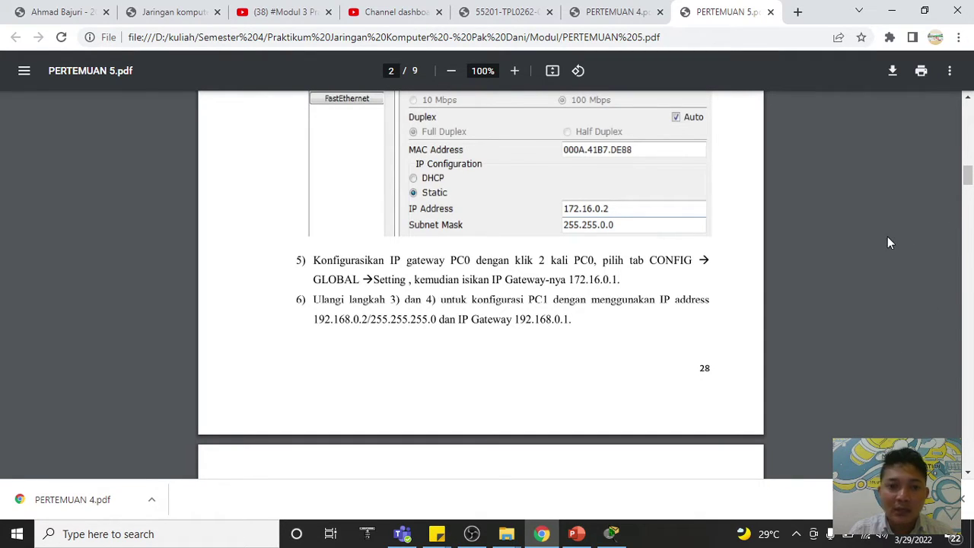
- Review the one-router and two-router routing tasks and their topology diagrams in the PERTEMUAN 5 module
scroll(887, 235, "up", 3)
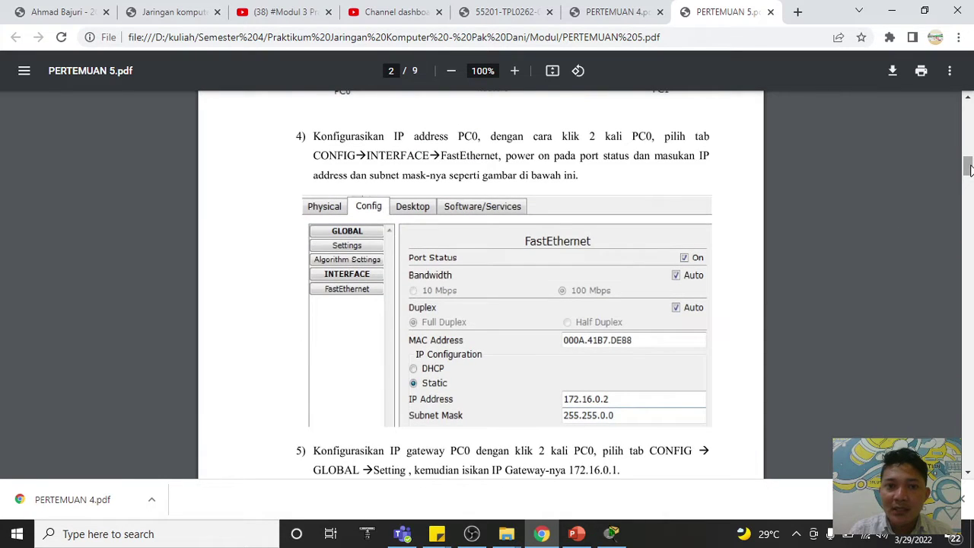
left_click_drag(967, 167, 966, 158)
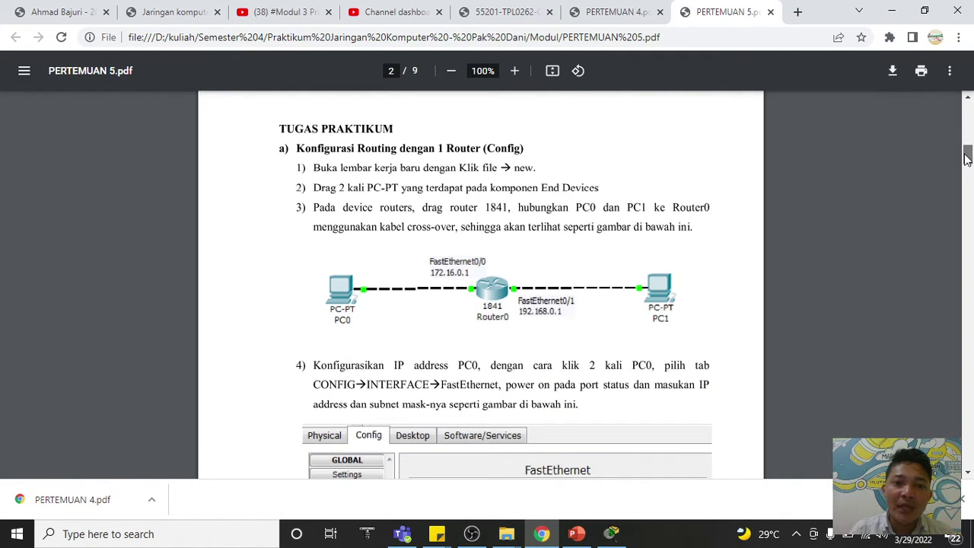
left_click_drag(966, 157, 966, 280)
scroll(798, 233, "up", 4)
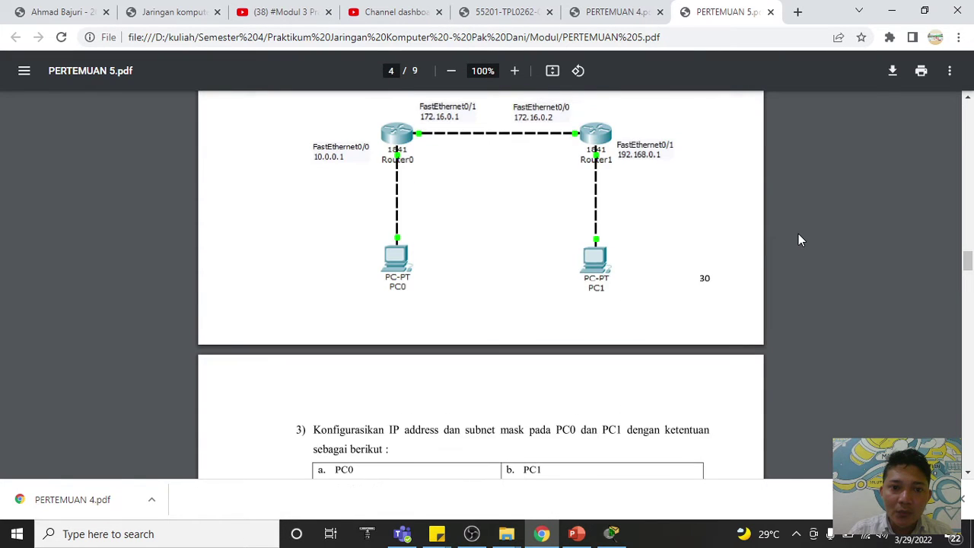
scroll(799, 239, "up", 4)
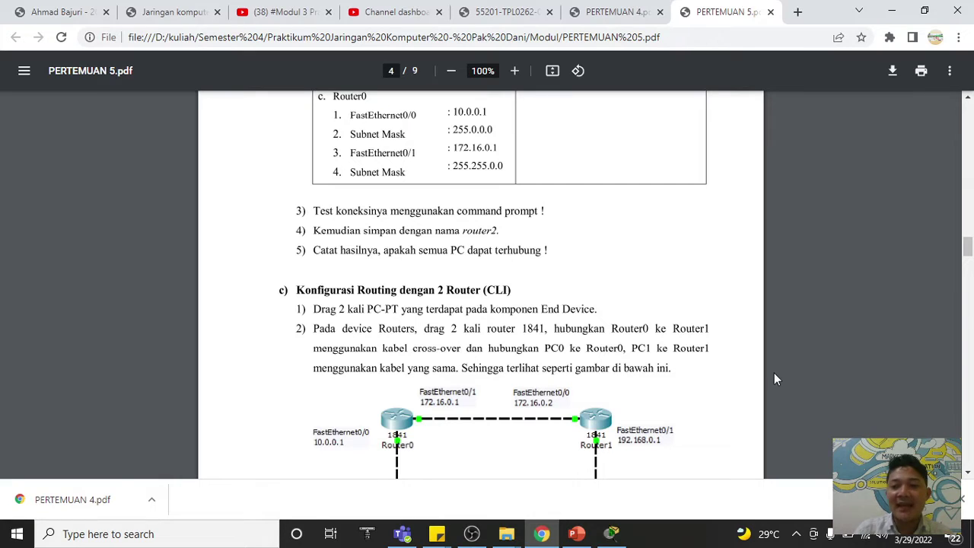
left_click_drag(967, 248, 969, 161)
scroll(969, 196, "up", 4)
scroll(851, 178, "up", 1)
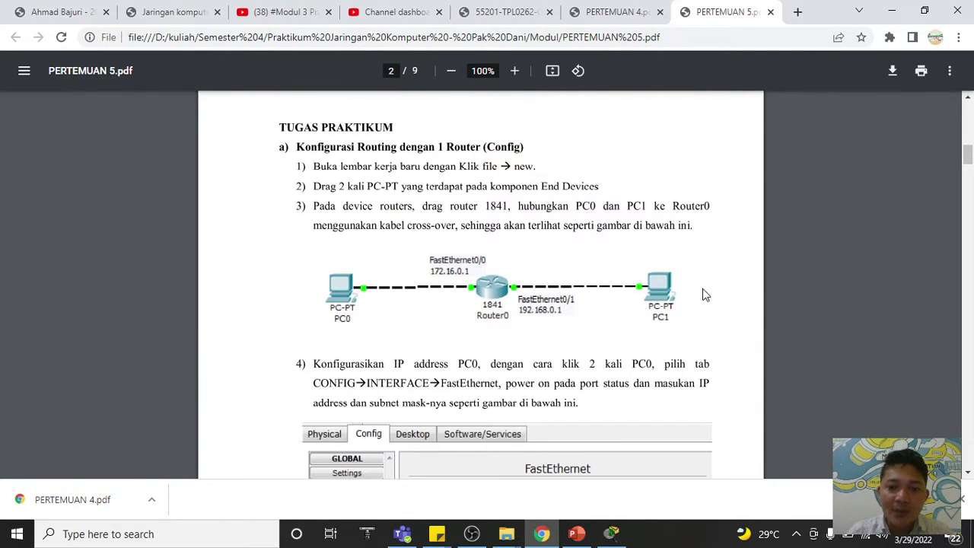
- Examine the one-router task's instructions for the PC addresses, gateways and Router0 interface settings
scroll(504, 297, "down", 1)
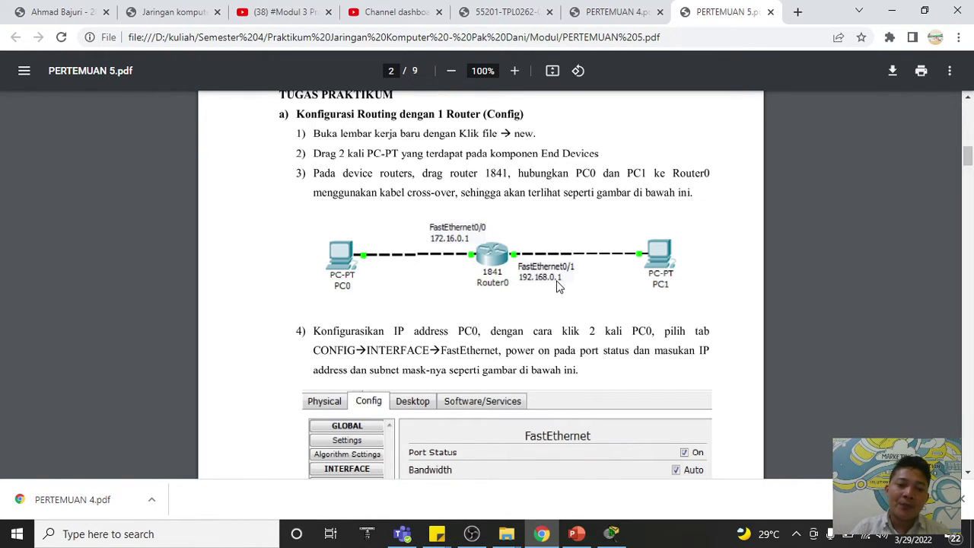
scroll(559, 285, "down", 5)
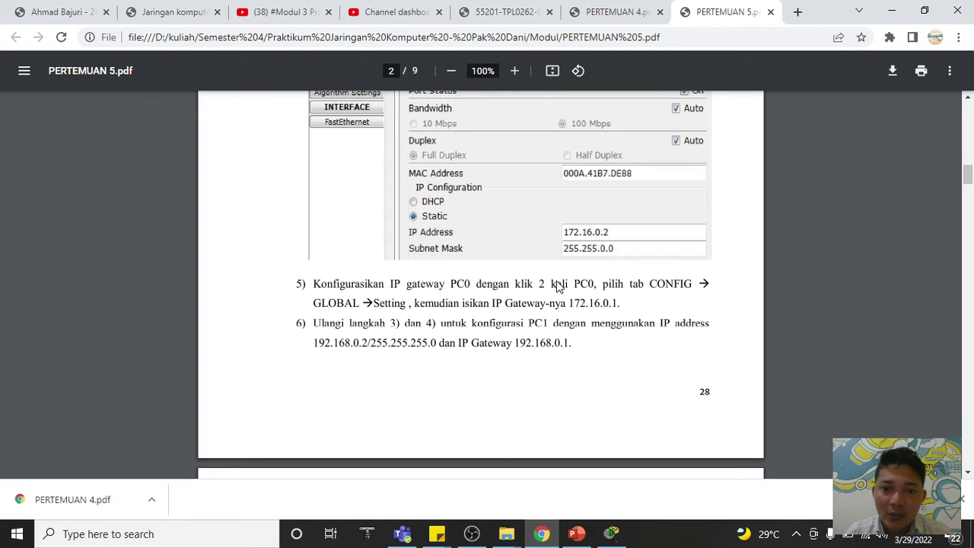
scroll(557, 285, "up", 1)
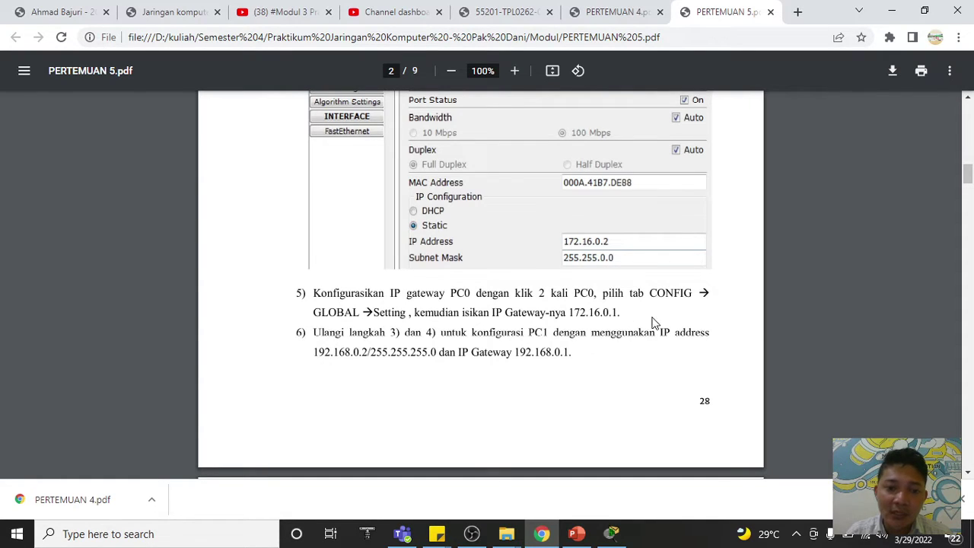
scroll(652, 310, "down", 5)
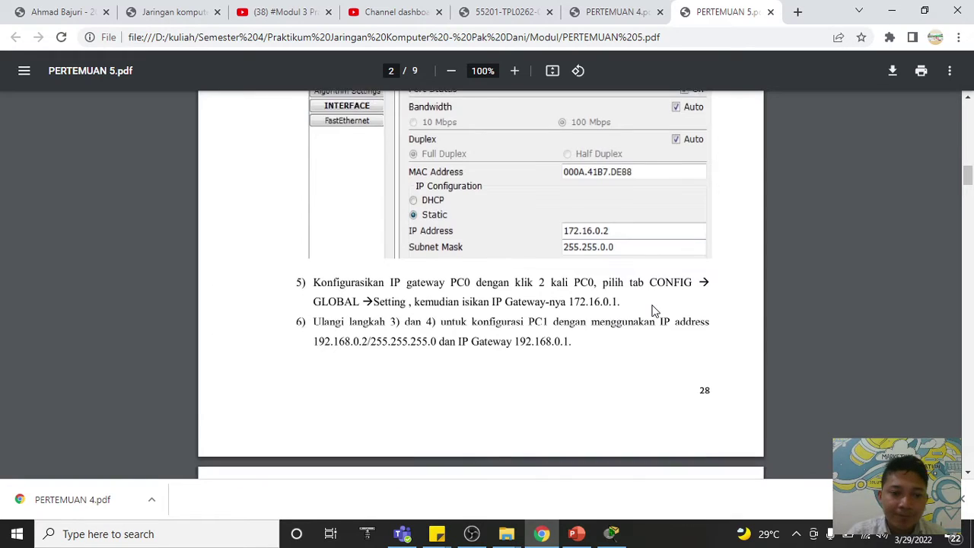
scroll(652, 311, "down", 3)
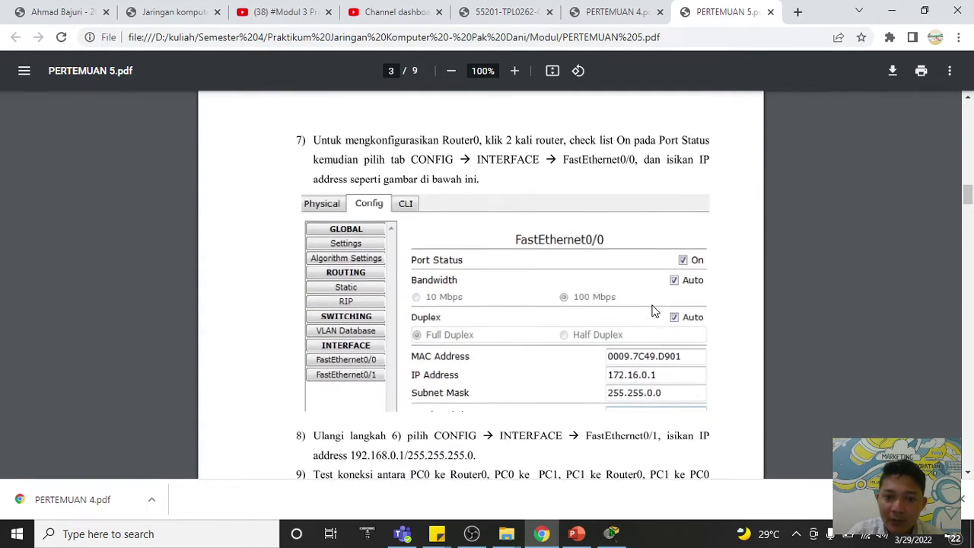
scroll(652, 310, "up", 10)
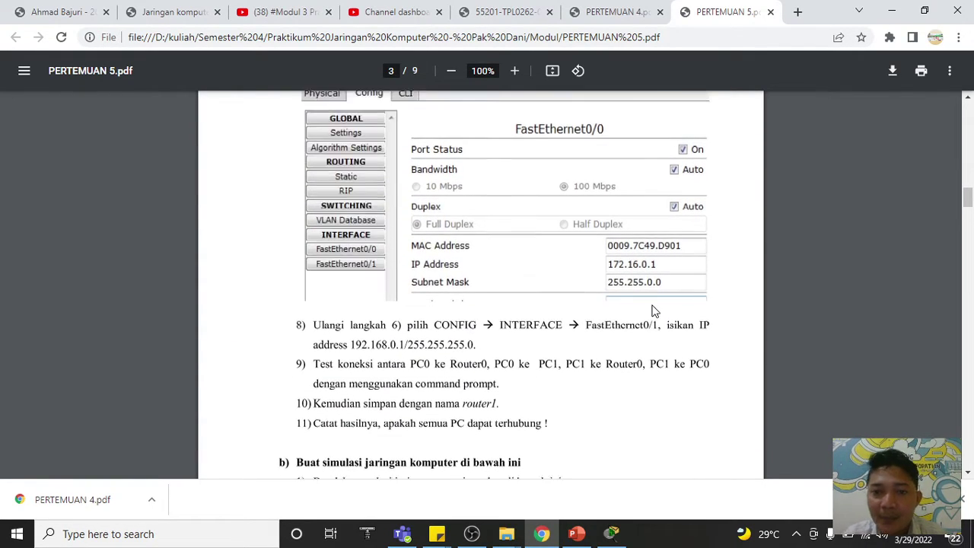
scroll(652, 310, "up", 4)
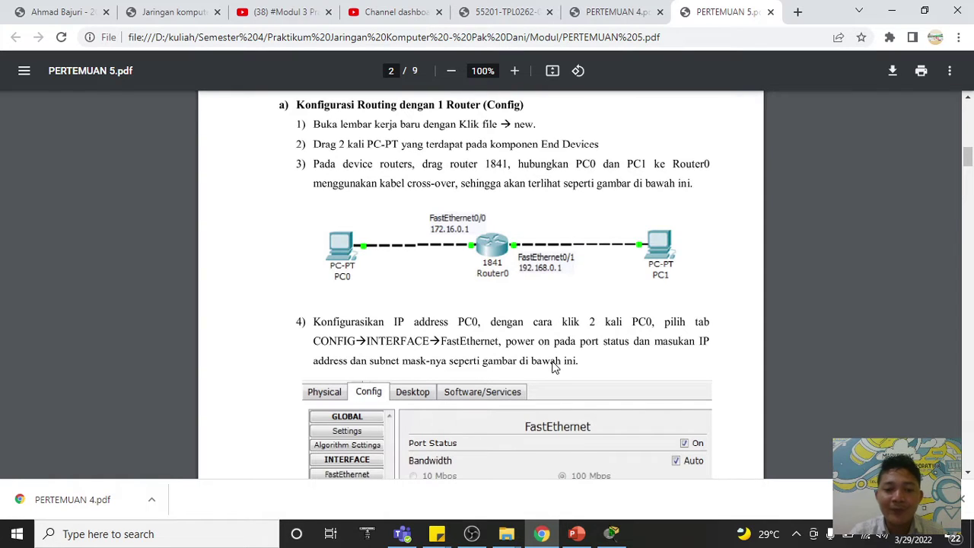
- Switch to Cisco Packet Tracer and start a new empty network without keeping the open switch topology
left_click(612, 534)
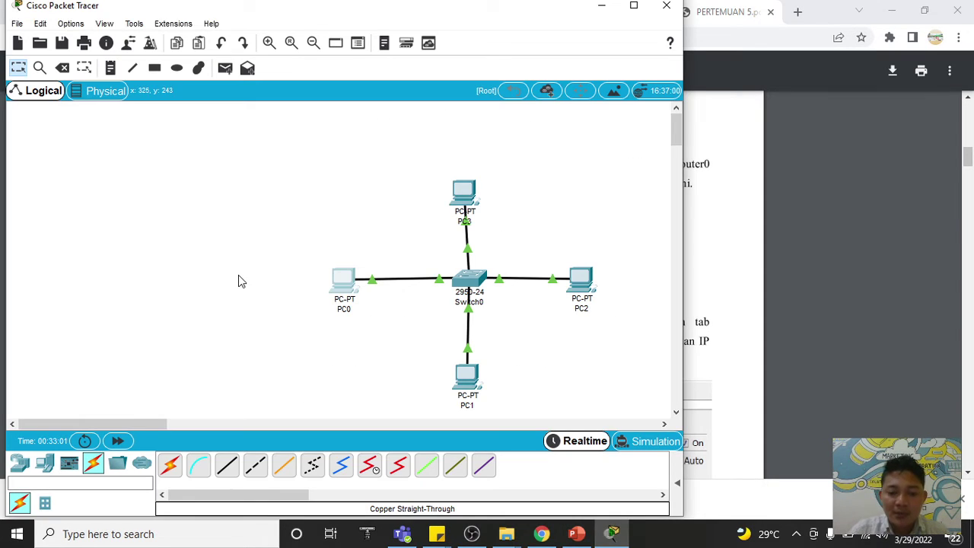
key("ctrl+n")
key("Escape")
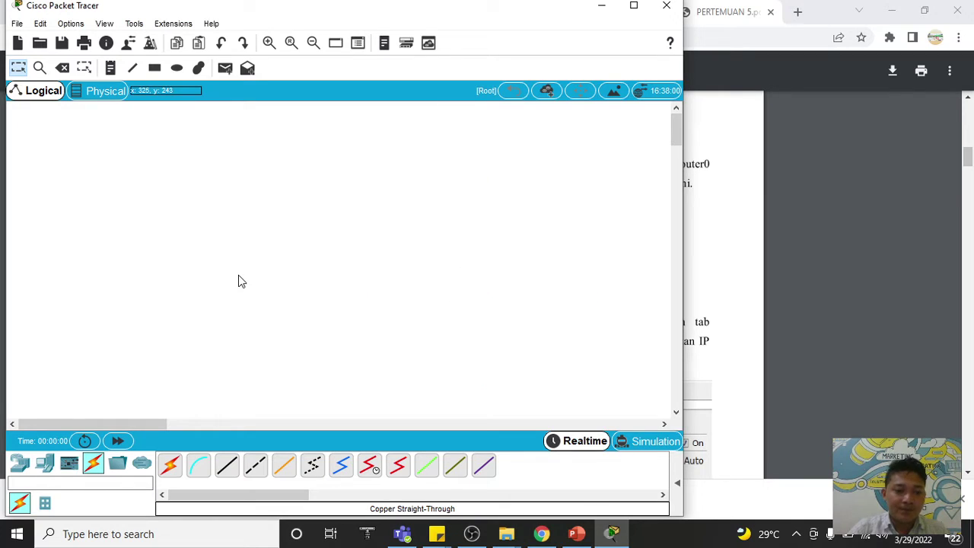
- Place an 1841 router in the workspace with one PC on each side of it
left_click(18, 467)
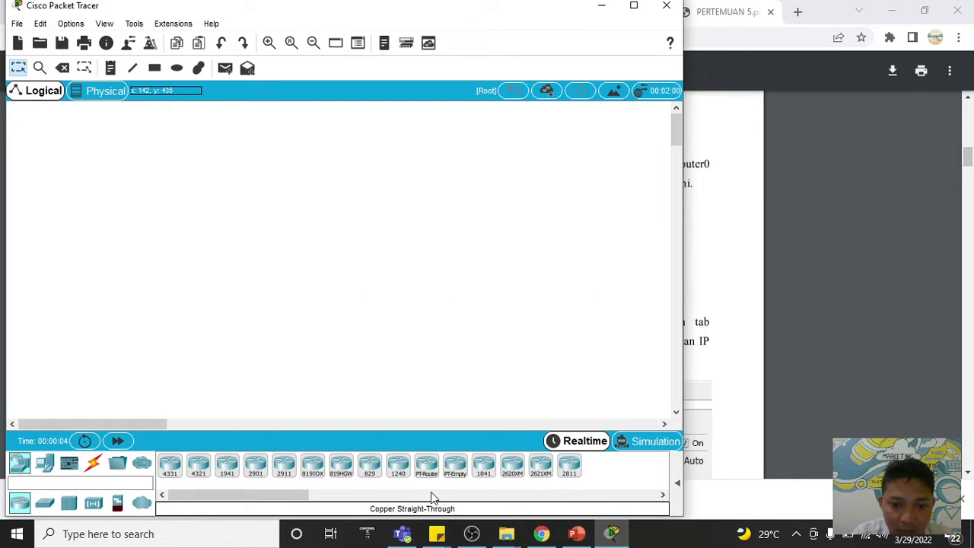
left_click_drag(484, 472, 348, 181)
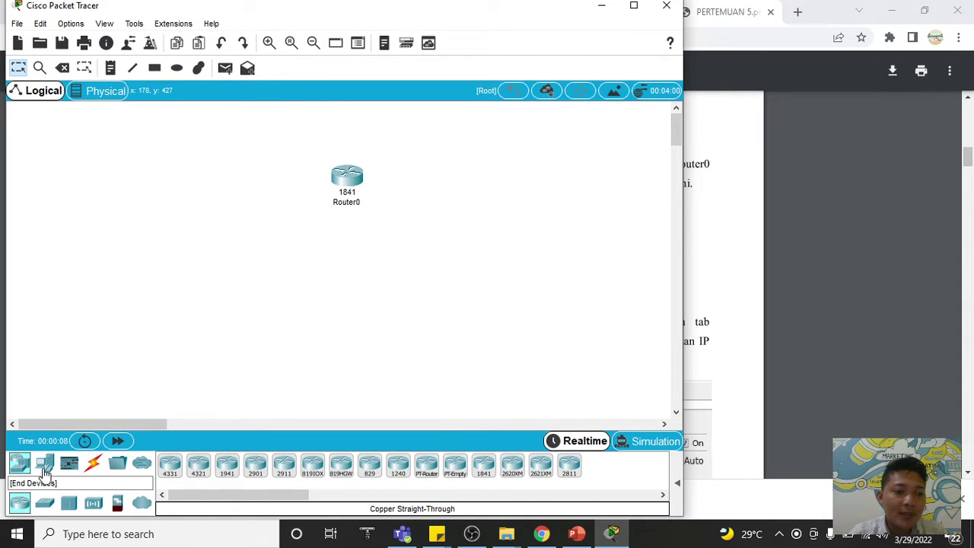
left_click(46, 472)
left_click_drag(169, 468, 214, 205)
left_click_drag(169, 465, 462, 228)
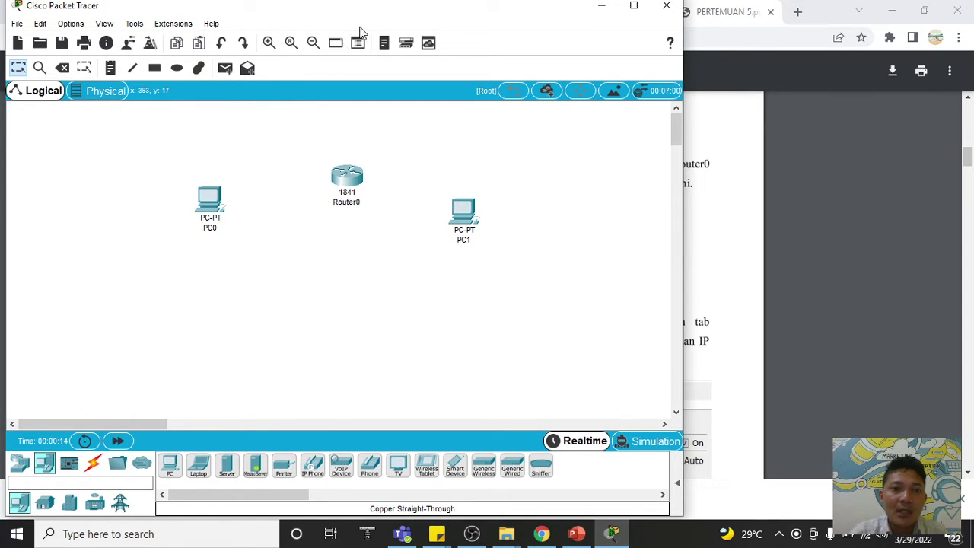
- Maximize the Packet Tracer window and give PC0's FastEthernet0 the static IP address 172.16.0.2 with subnet mask 255.255.0.0
left_click_drag(331, 13, 623, 331)
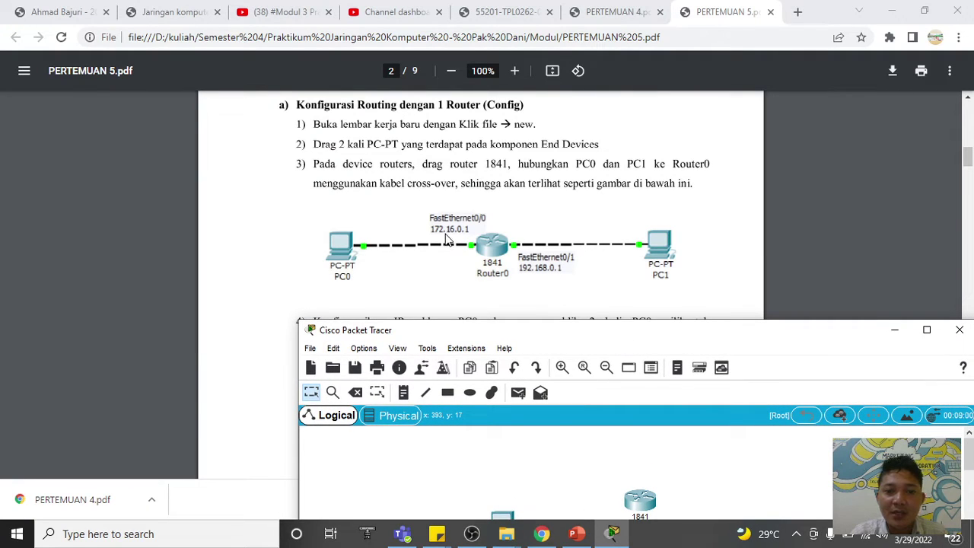
double_click(563, 331)
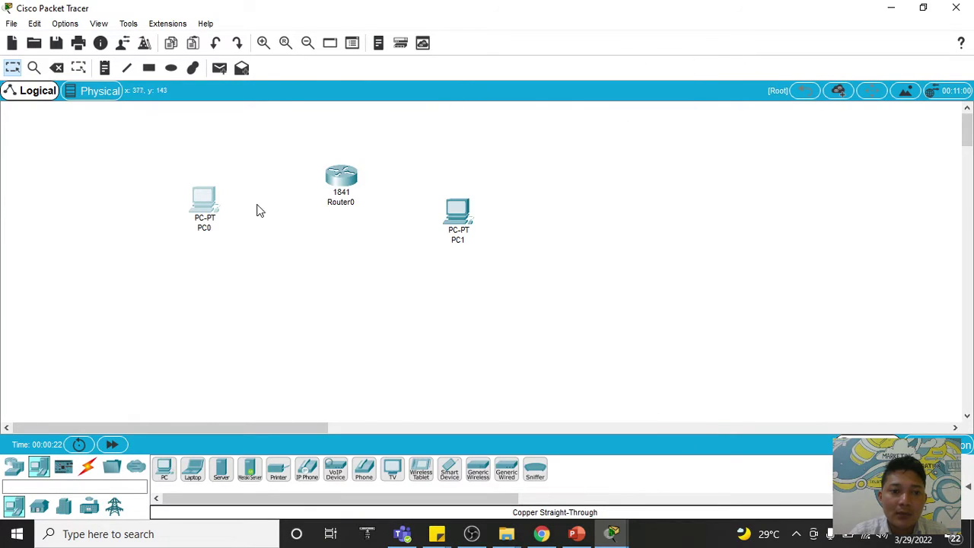
left_click(203, 203)
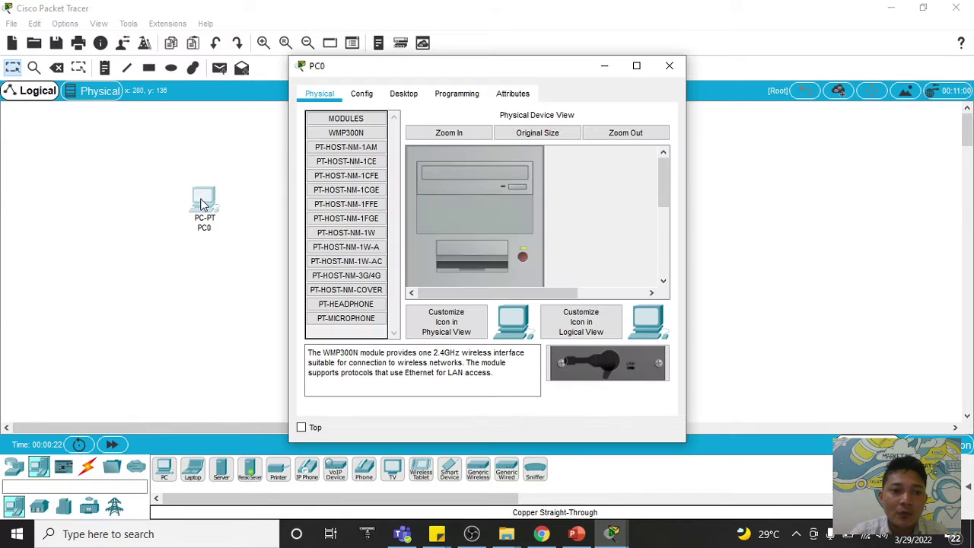
left_click(368, 99)
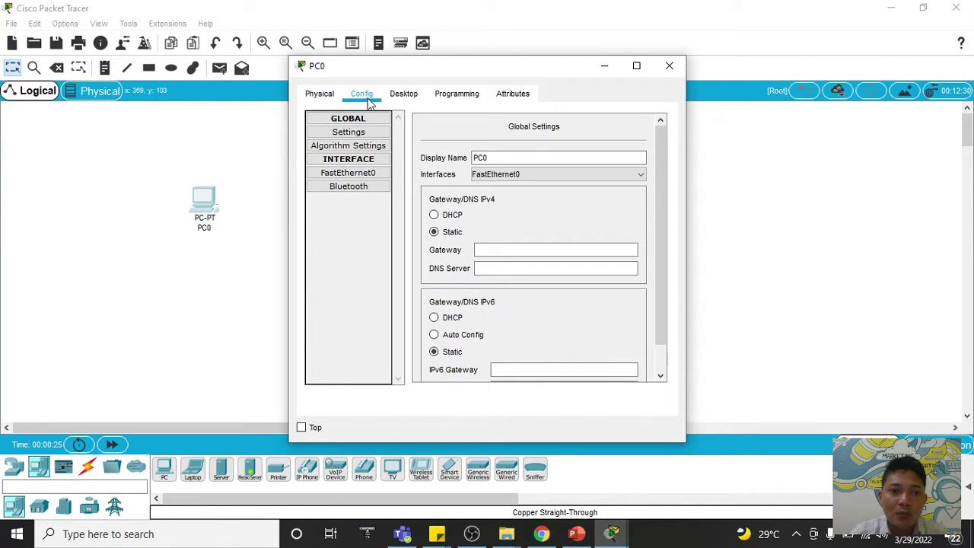
left_click(372, 173)
left_click(555, 231)
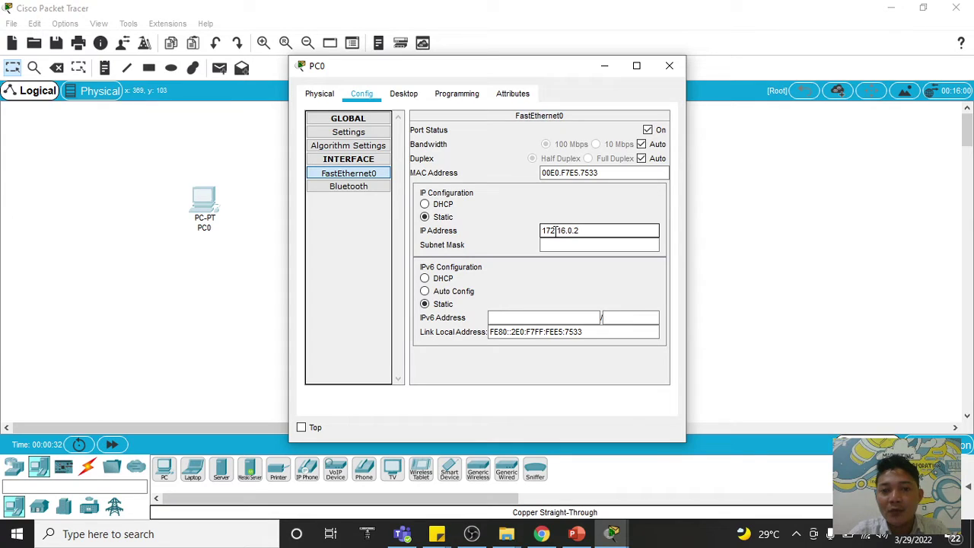
key("Tab")
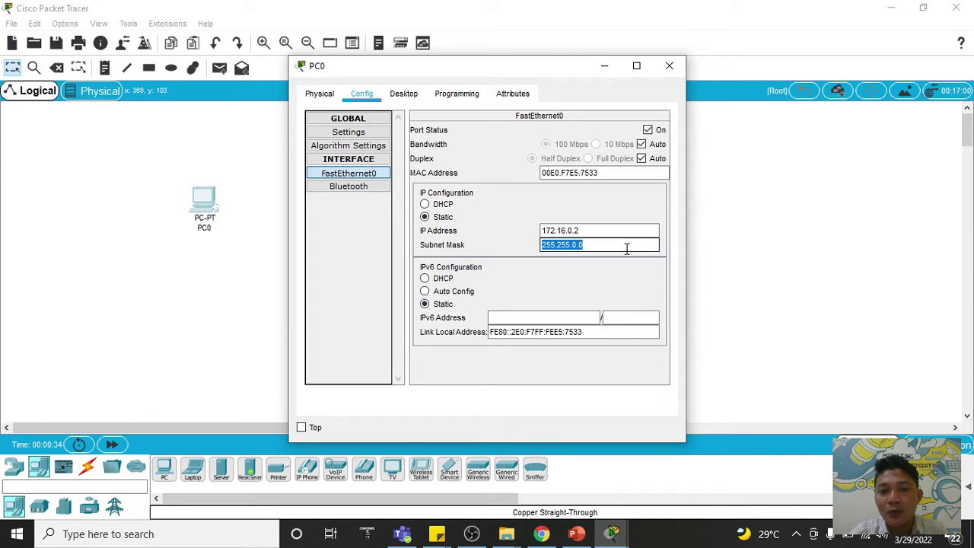
- Set PC0's default gateway to 172.16.0.1 in its IP configuration and close the device window
left_click(403, 94)
left_click(351, 156)
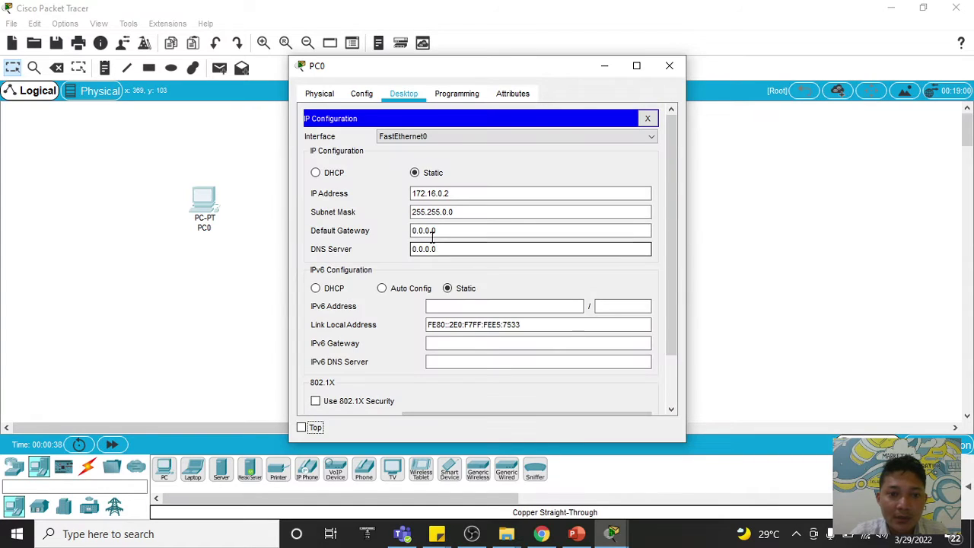
type("172.")
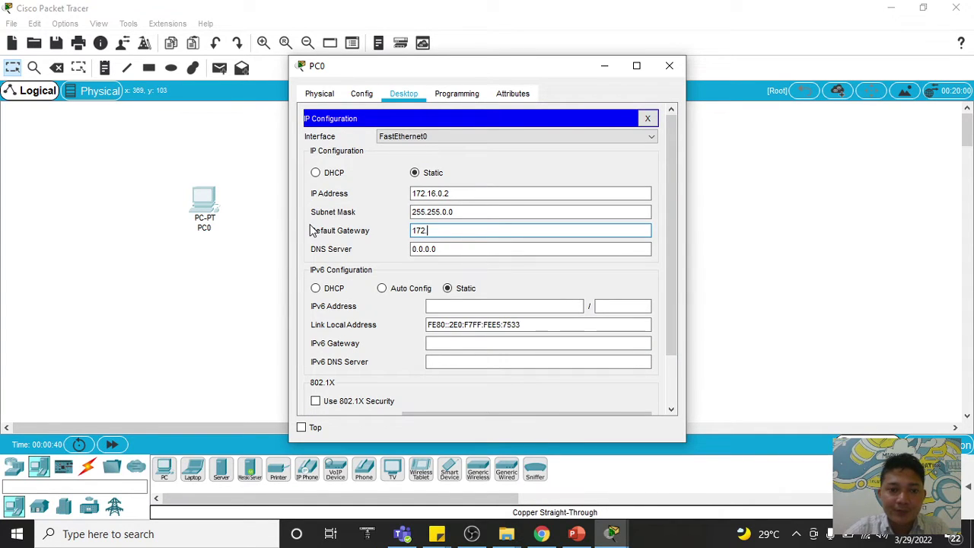
type("16.0.1")
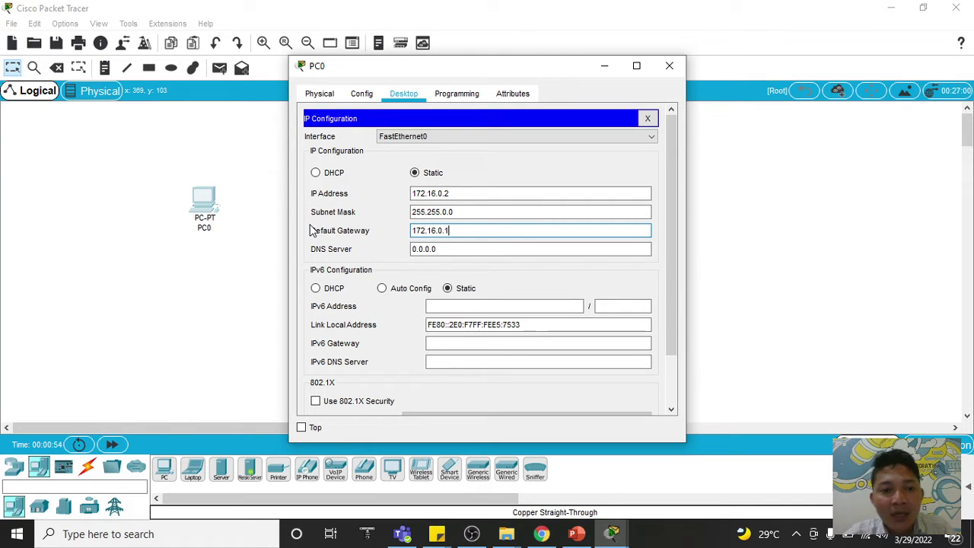
left_click_drag(466, 230, 261, 238)
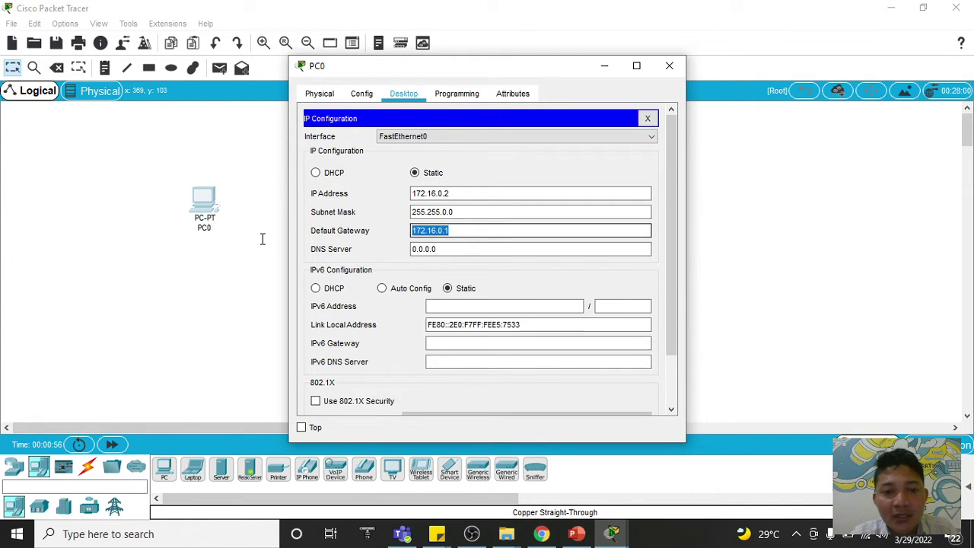
left_click(476, 230)
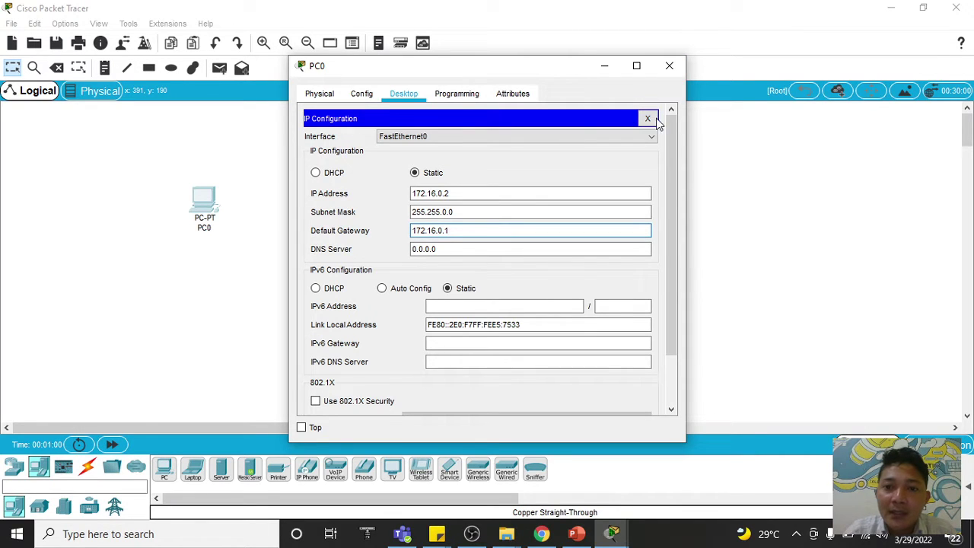
left_click(647, 118)
left_click(669, 66)
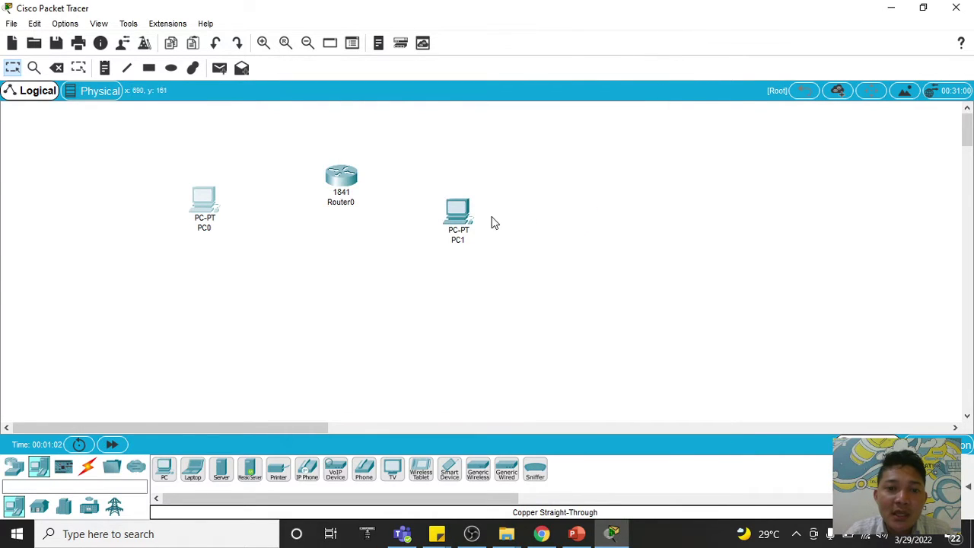
- Give PC1's FastEthernet0 the static IP address 192.168.0.2 with subnet mask 255.255.255.0
left_click(466, 217)
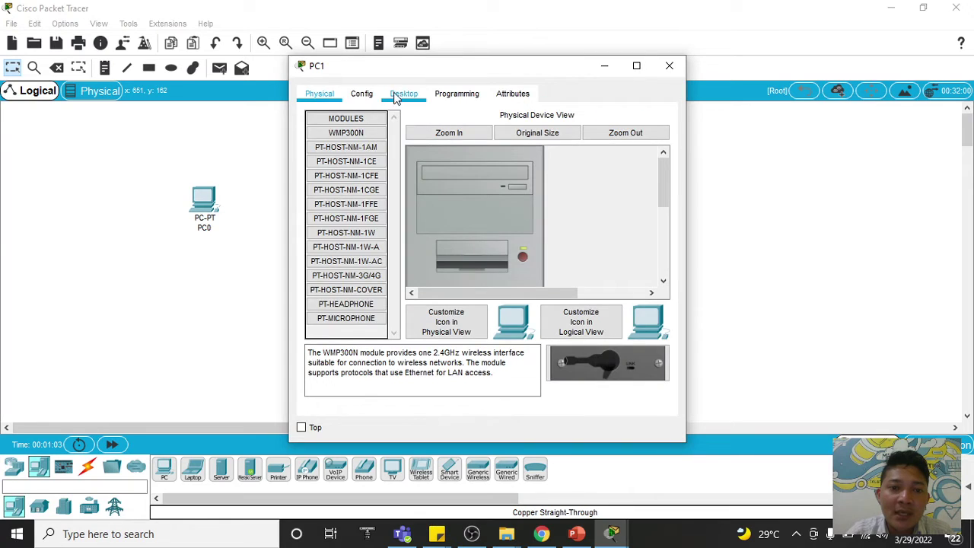
left_click(403, 93)
left_click(361, 92)
left_click(372, 176)
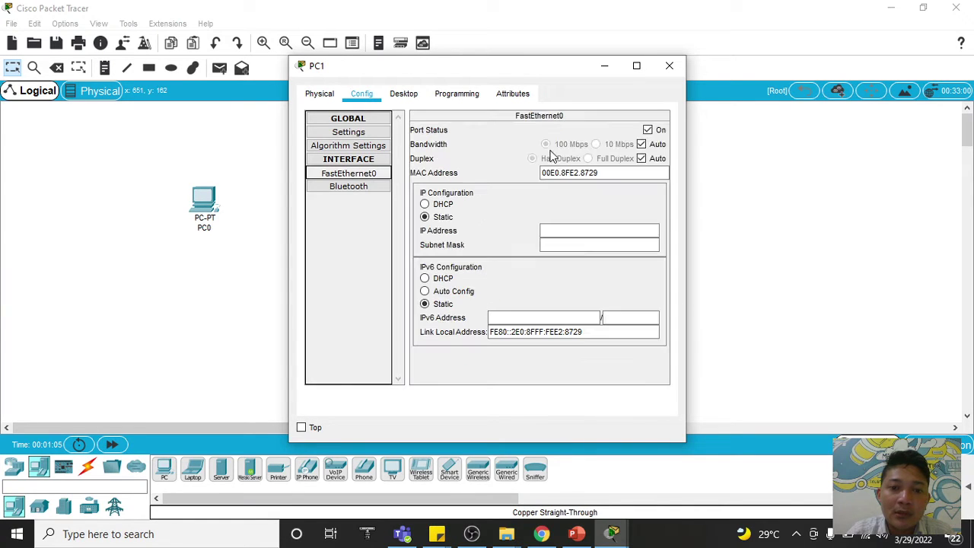
left_click(561, 229)
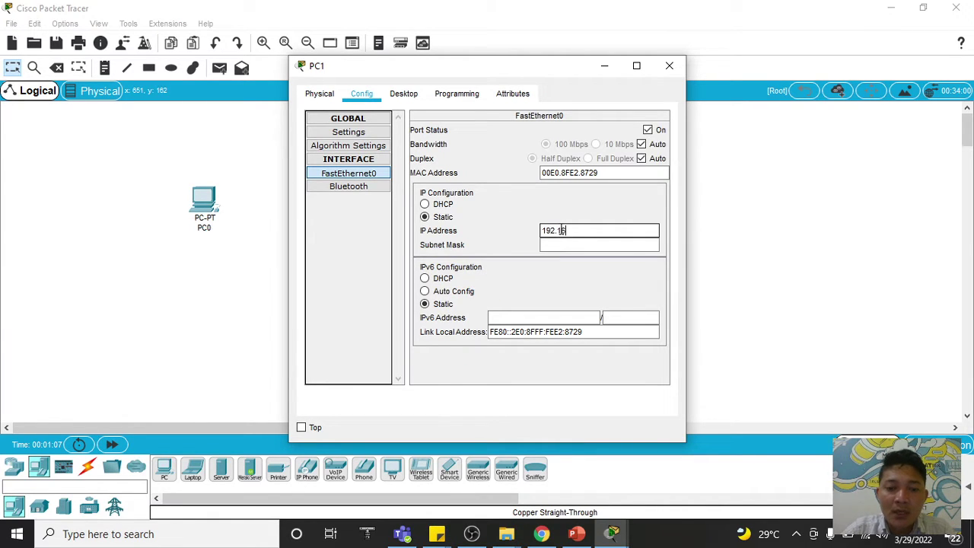
type("192.168.")
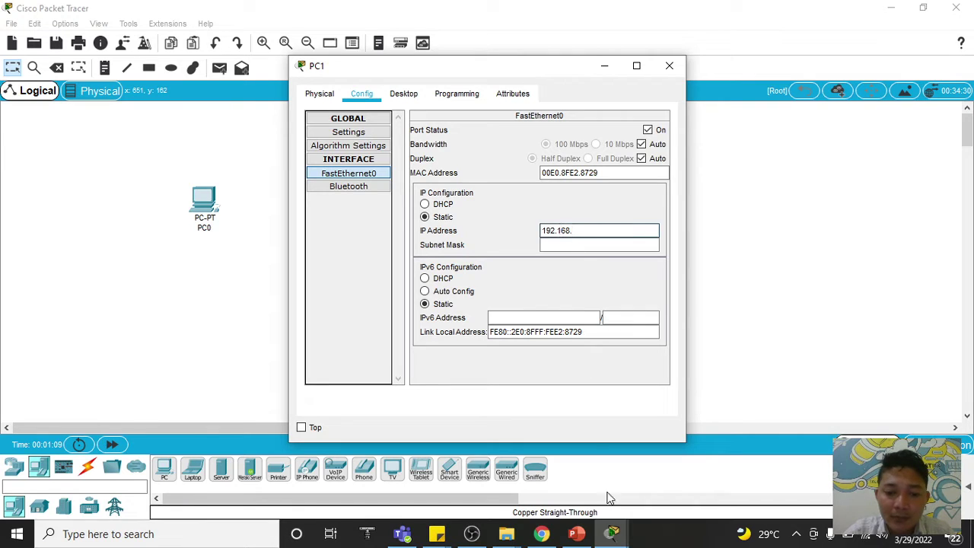
left_click(542, 534)
left_click(610, 532)
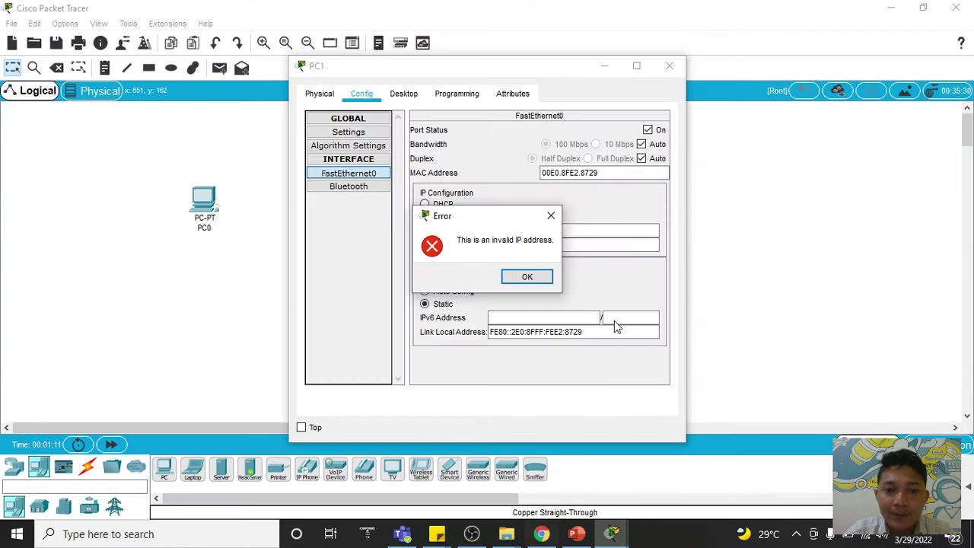
left_click(527, 277)
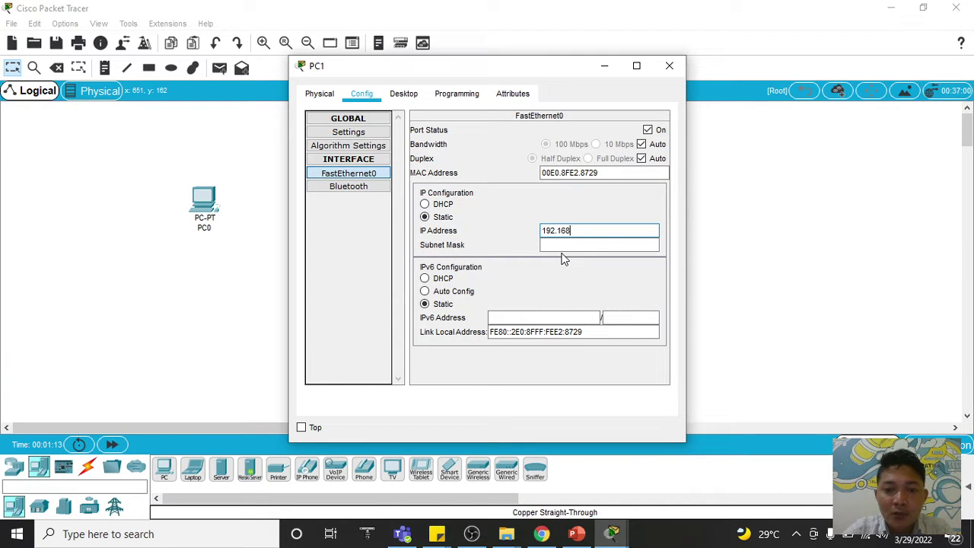
key("Tab")
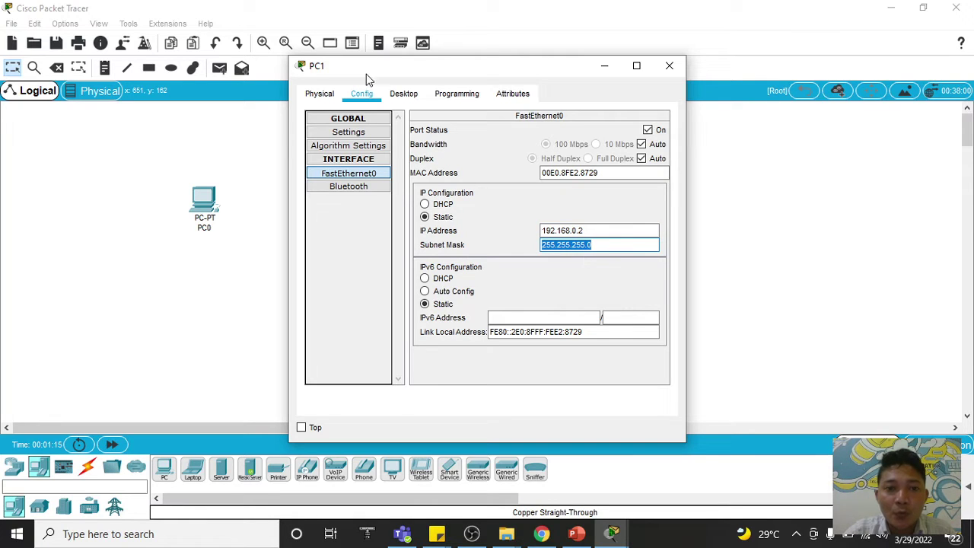
- Set PC1's default gateway to 192.168.0.1 in its IP configuration and close the device window
left_click(399, 94)
left_click(360, 154)
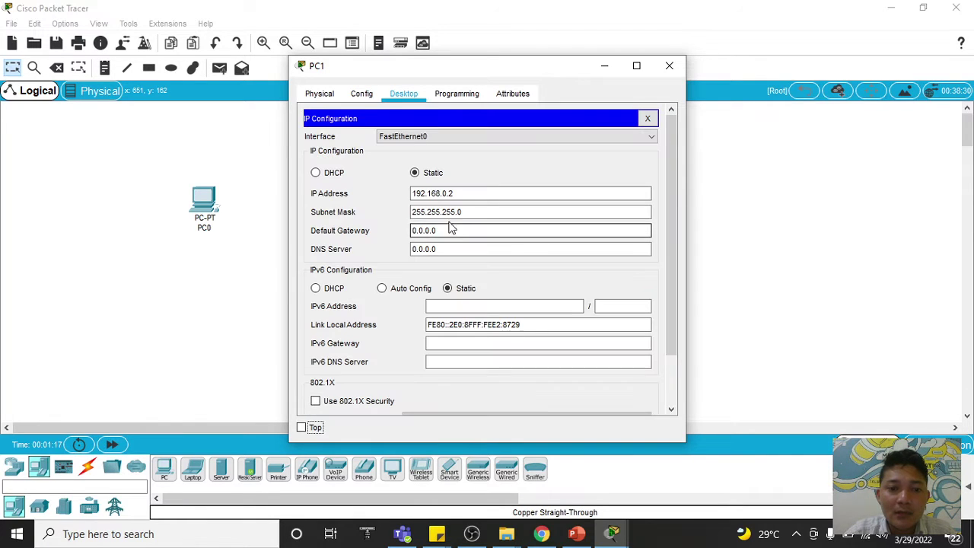
double_click(407, 230)
type("192.168.0.1")
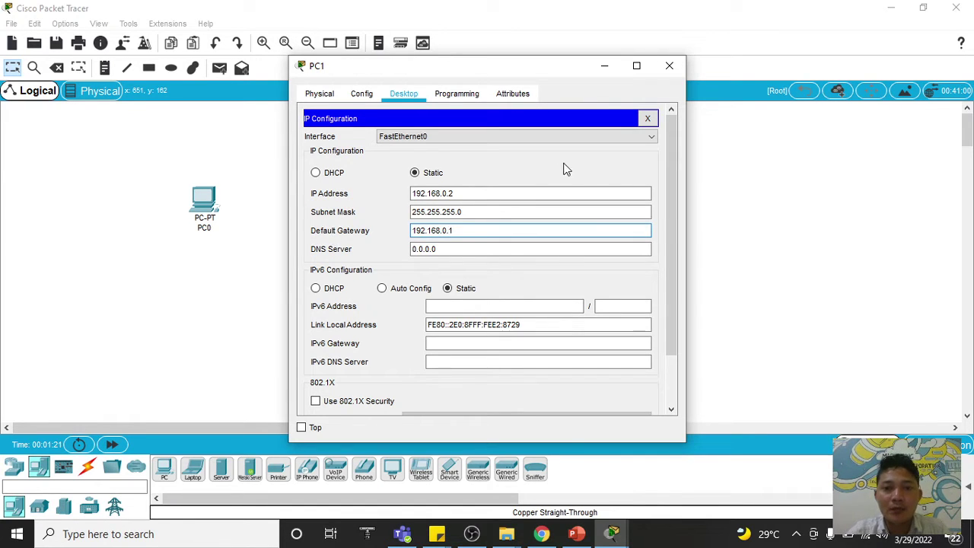
left_click(647, 118)
left_click(678, 72)
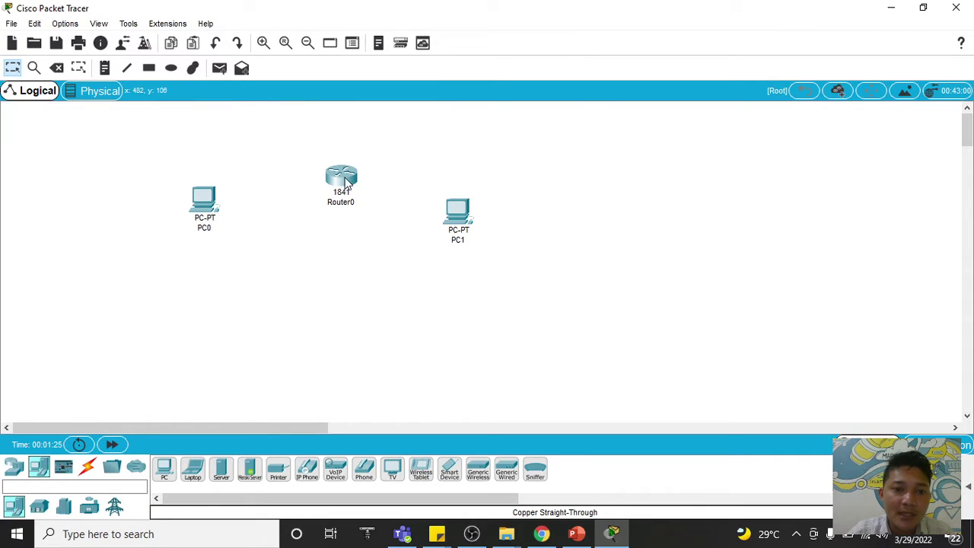
- Move Router0 slightly down and connect PC0's FastEthernet0 to Router0's FastEthernet0/0 with a copper cross-over cable
left_click_drag(348, 184, 347, 205)
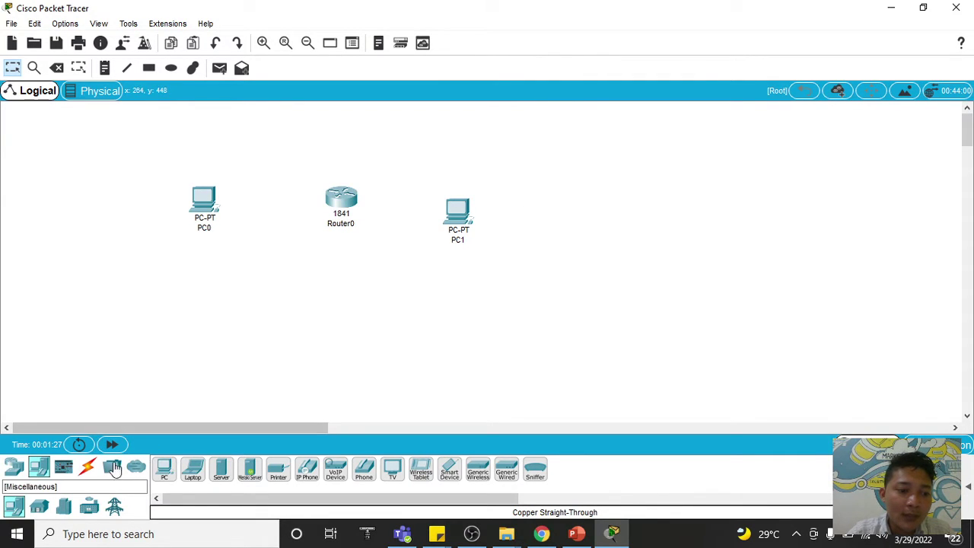
left_click(88, 465)
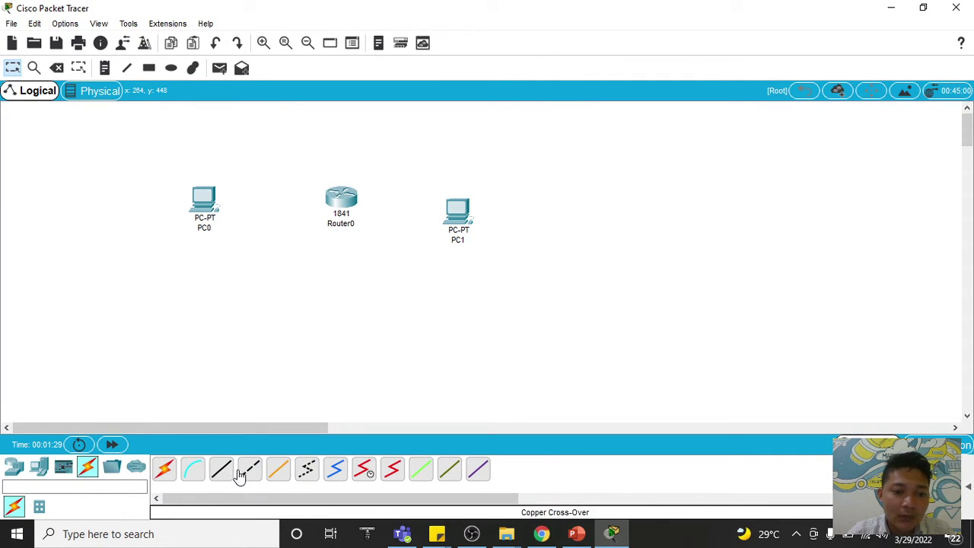
left_click(245, 471)
left_click(211, 205)
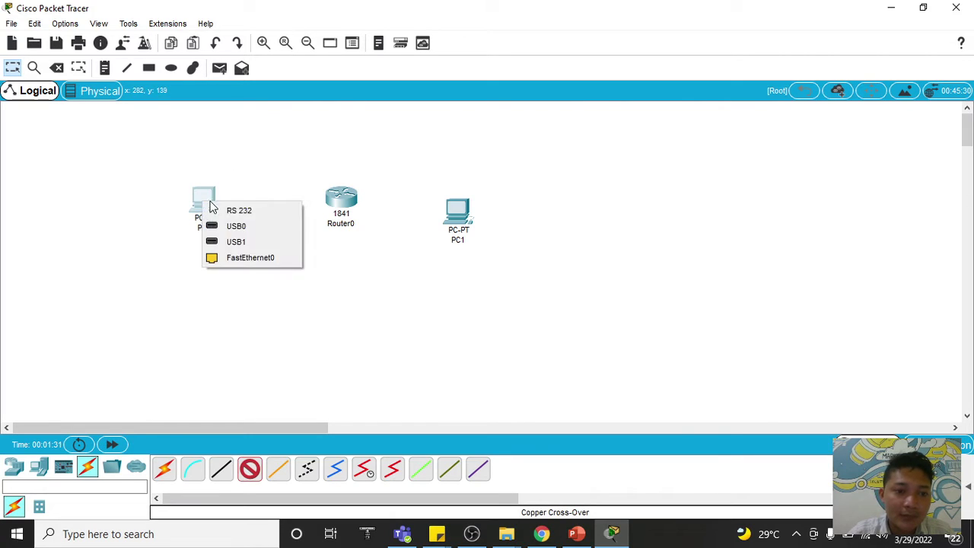
left_click(256, 261)
left_click(346, 197)
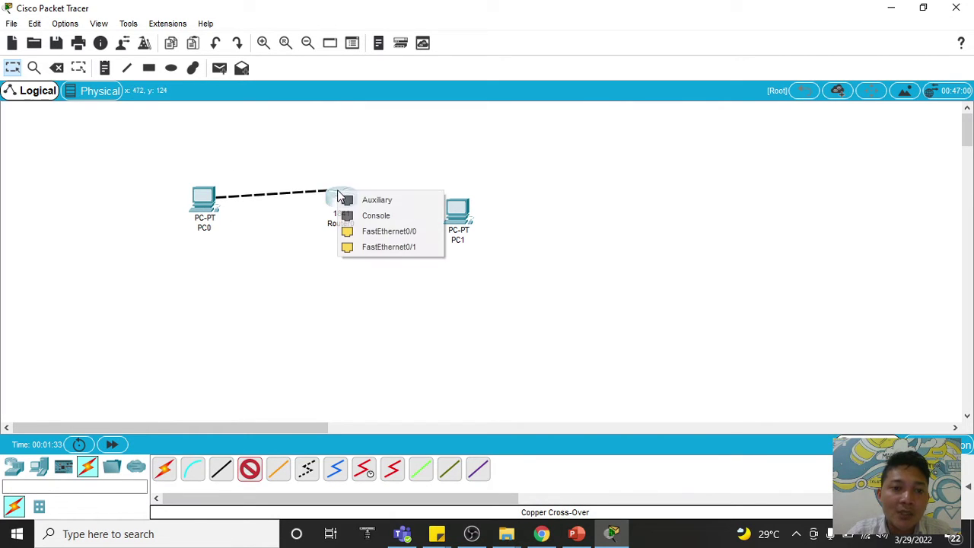
left_click(352, 231)
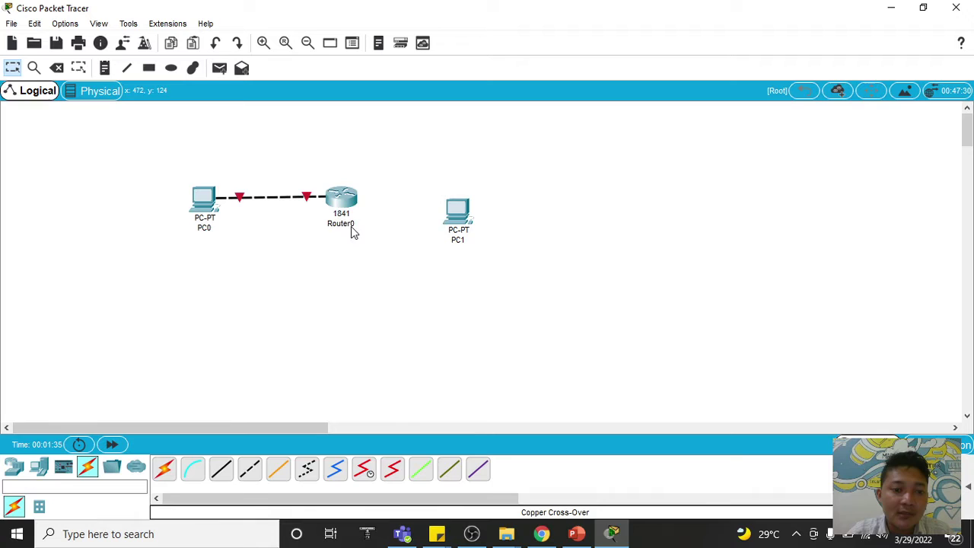
left_click(250, 469)
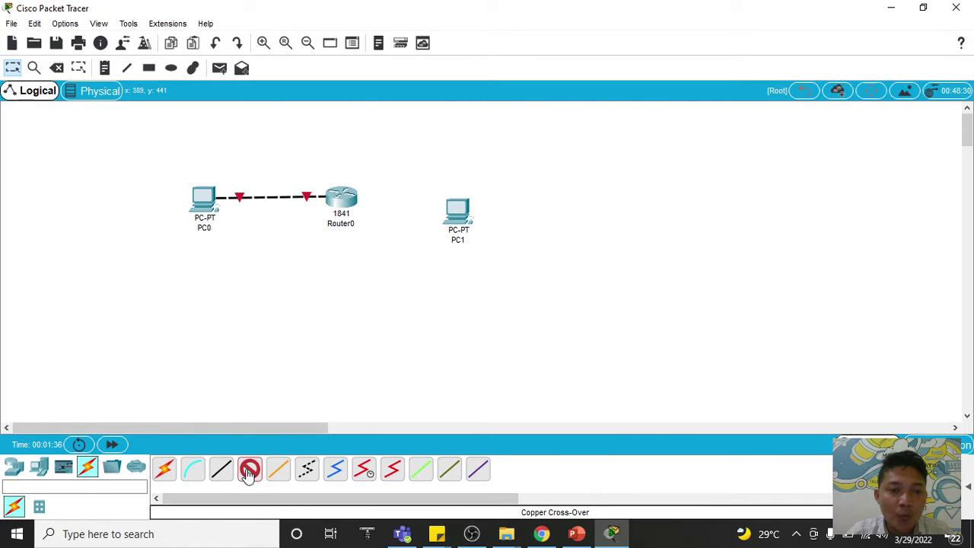
left_click(339, 196)
left_click(370, 232)
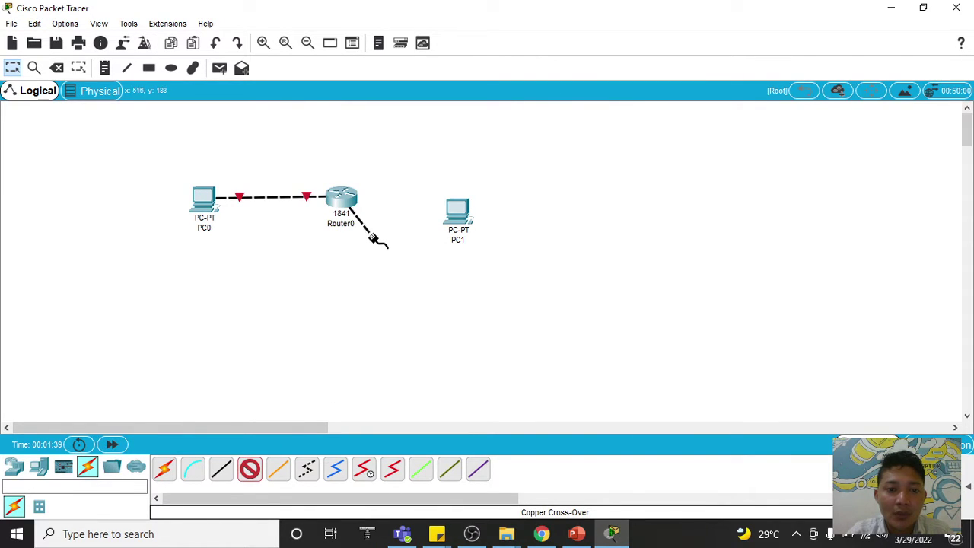
right_click(371, 232)
- Connect Router0's FastEthernet0/1 to PC1's FastEthernet0 with a copper cross-over cable
left_click(253, 472)
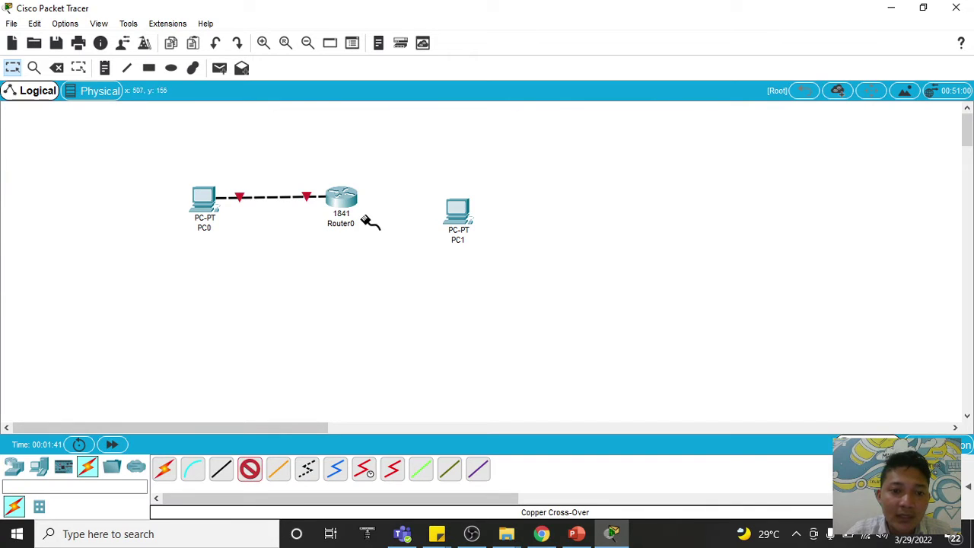
left_click(342, 198)
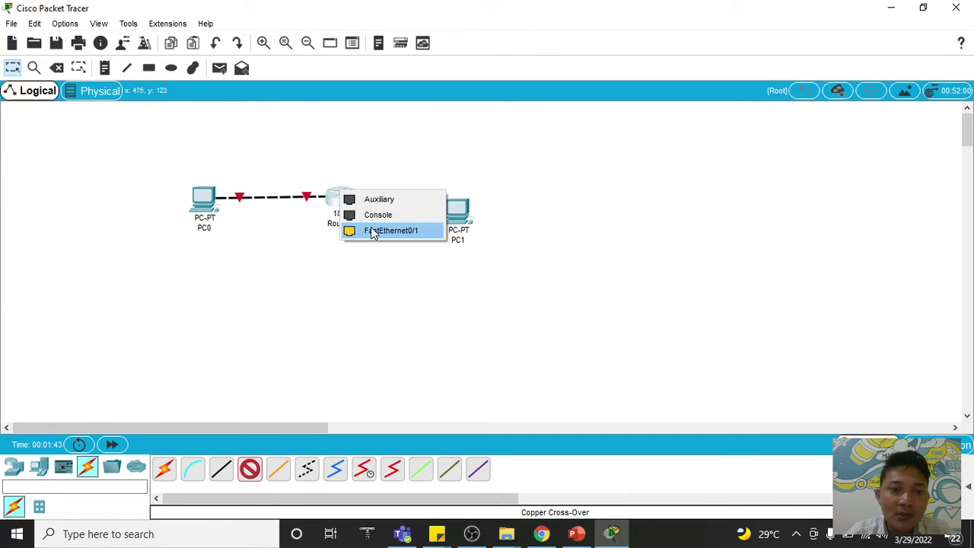
left_click(370, 232)
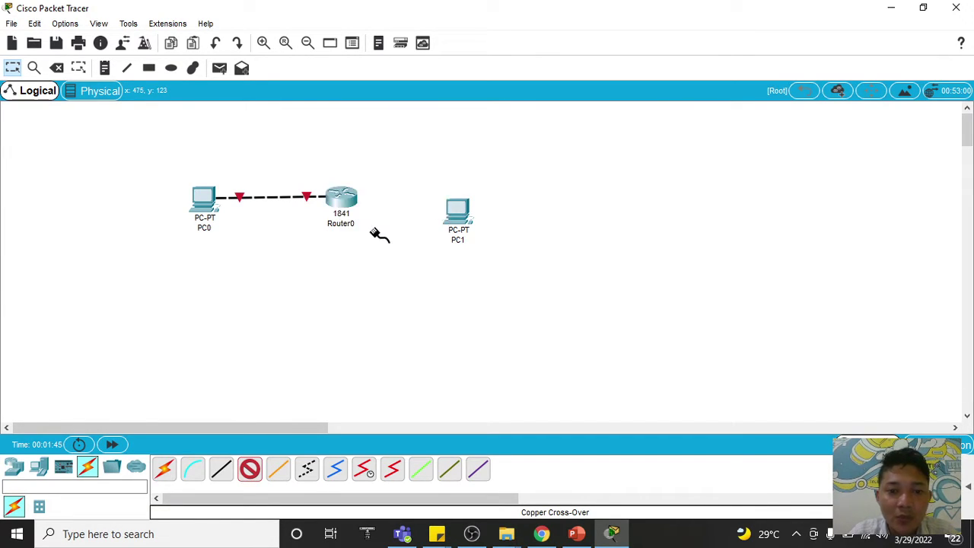
left_click(466, 220)
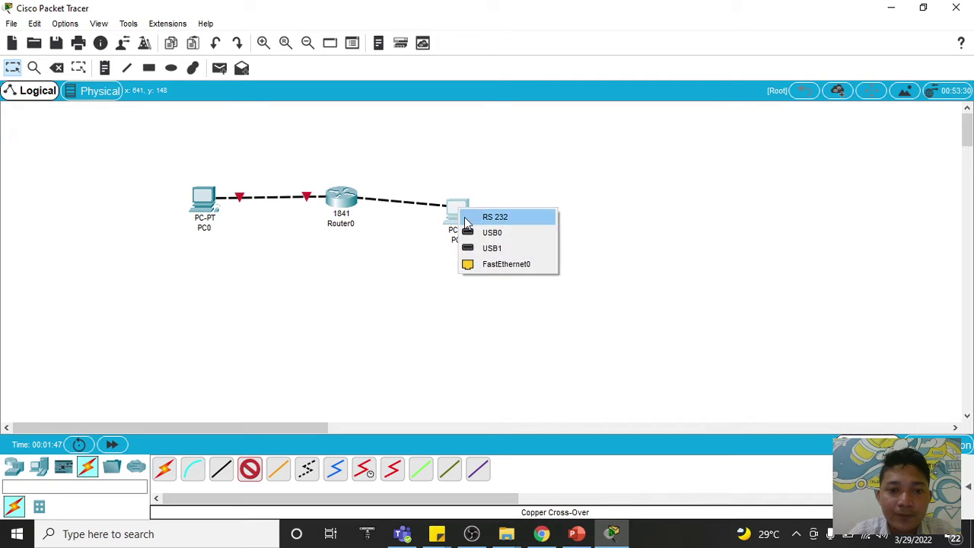
left_click(490, 263)
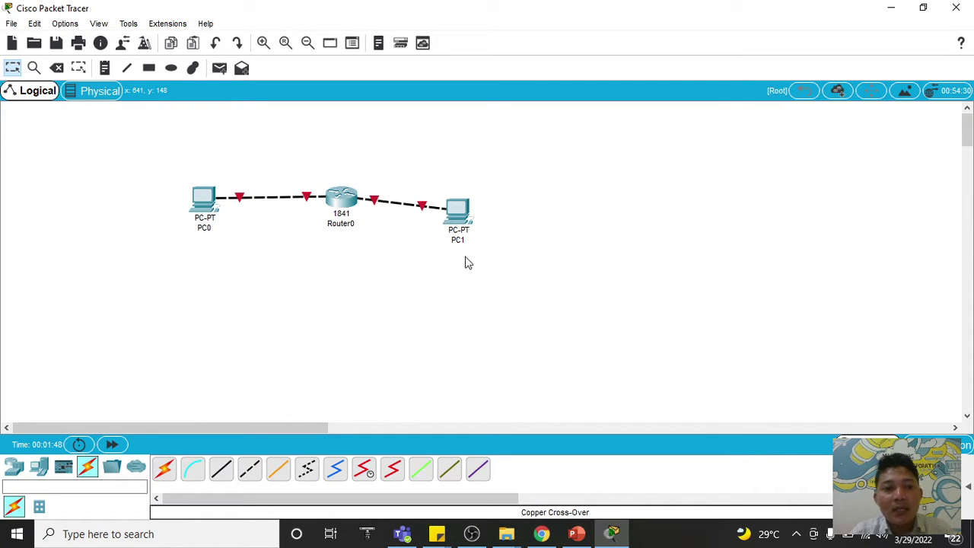
- Turn on Router0's FastEthernet0/0 port and give it the IP address 172.16.0.1 with subnet mask 255.255.0.0
left_click(339, 206)
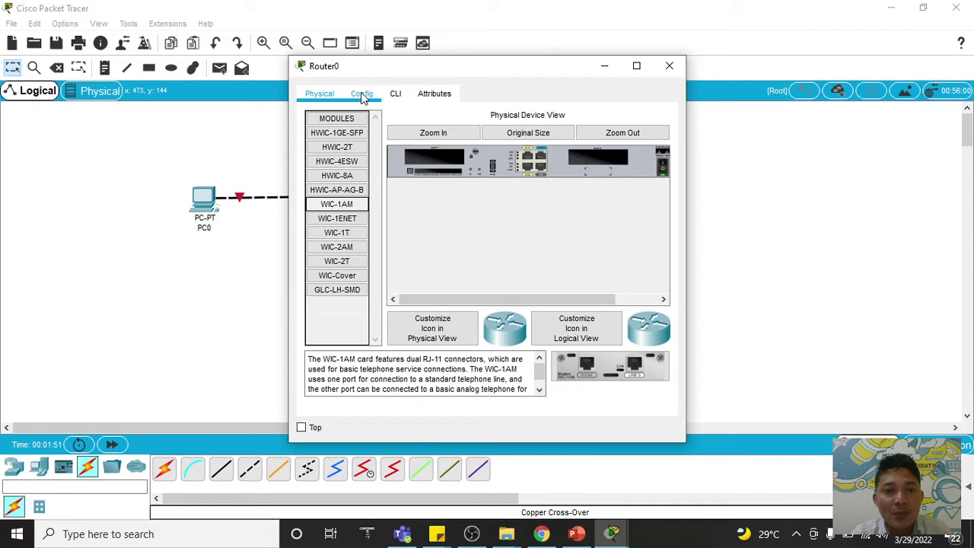
left_click(363, 98)
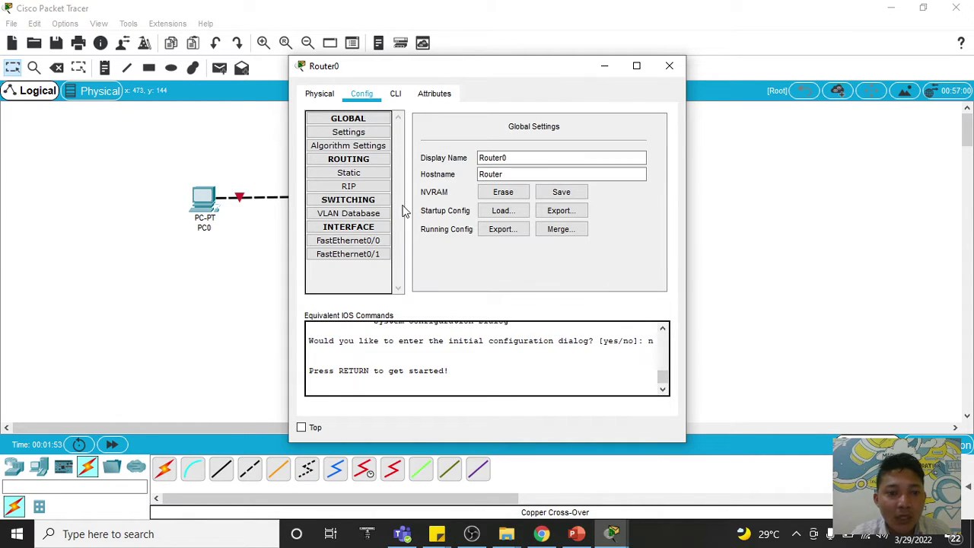
left_click(385, 240)
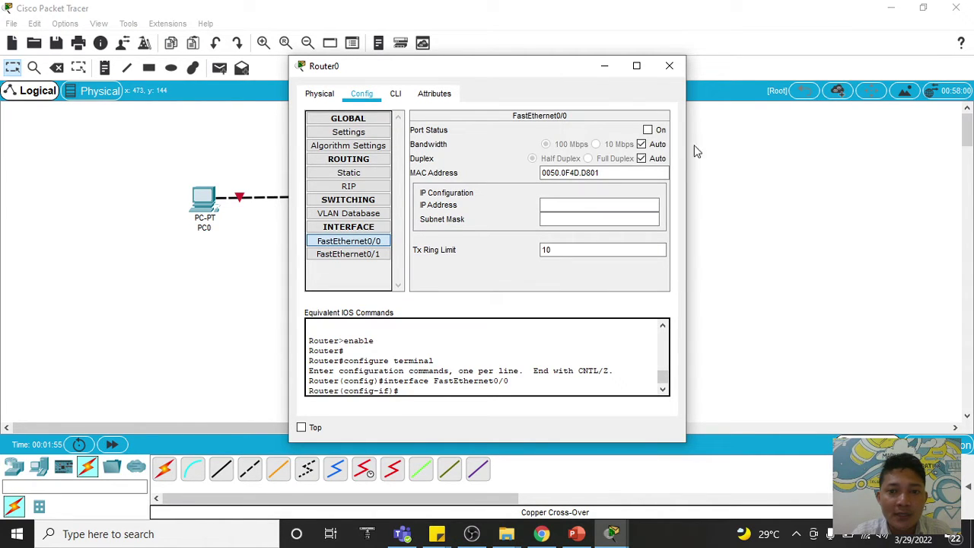
left_click(647, 130)
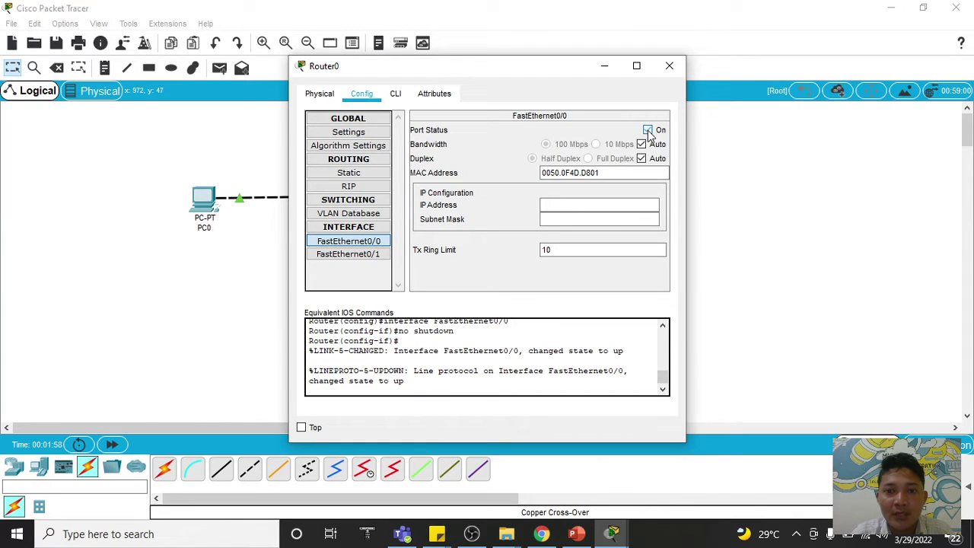
left_click(569, 203)
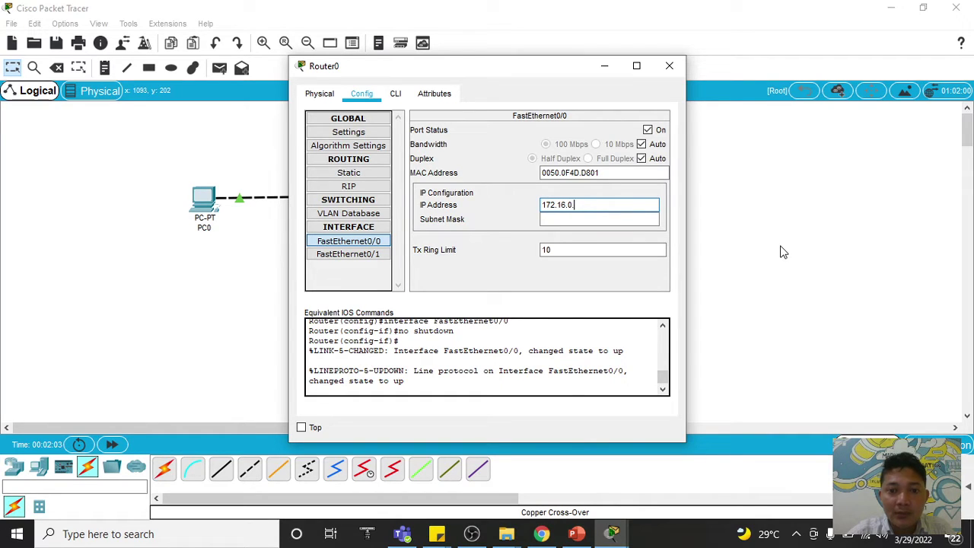
type("172.16.0.1")
key("Tab")
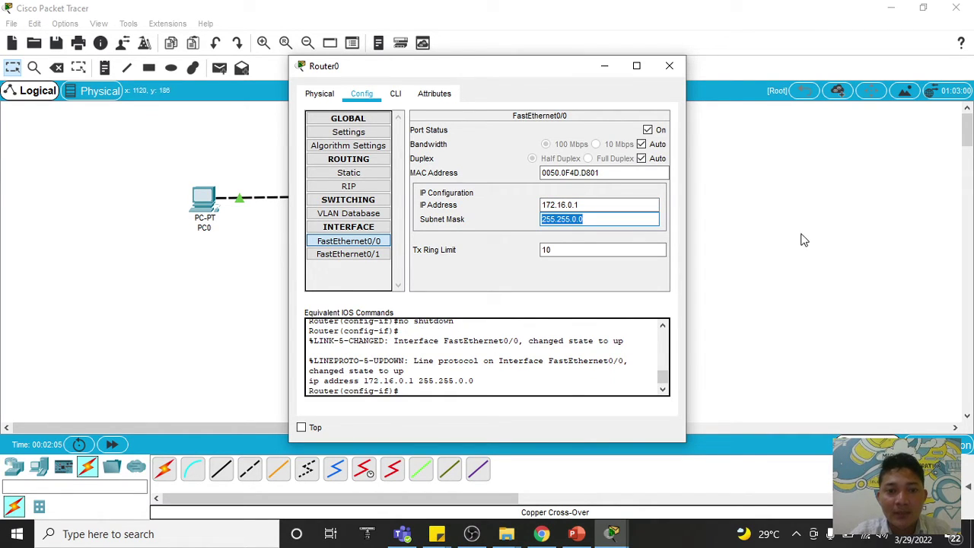
- Turn on Router0's FastEthernet0/1 port, enter 192.168.0.1 as its IP address and close the router window
left_click_drag(454, 69, 687, 109)
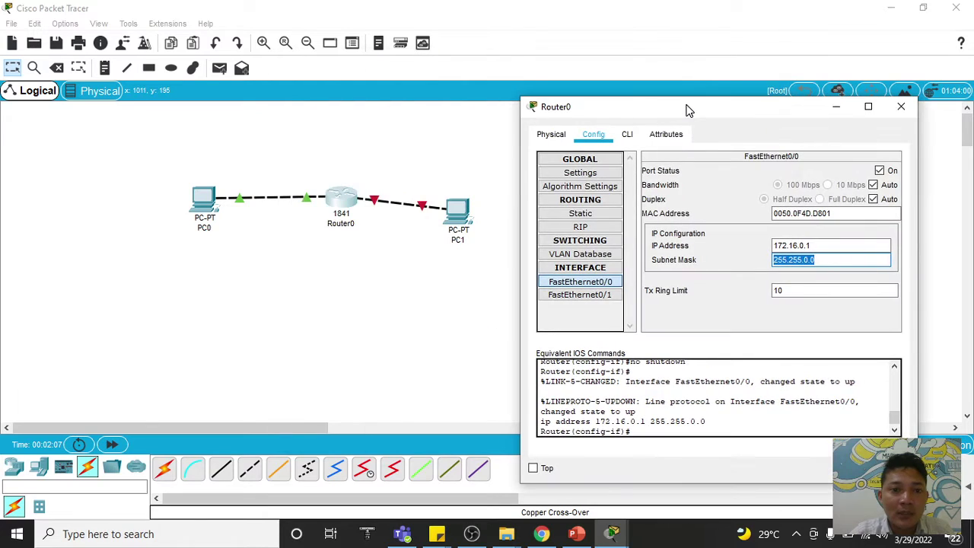
left_click(603, 297)
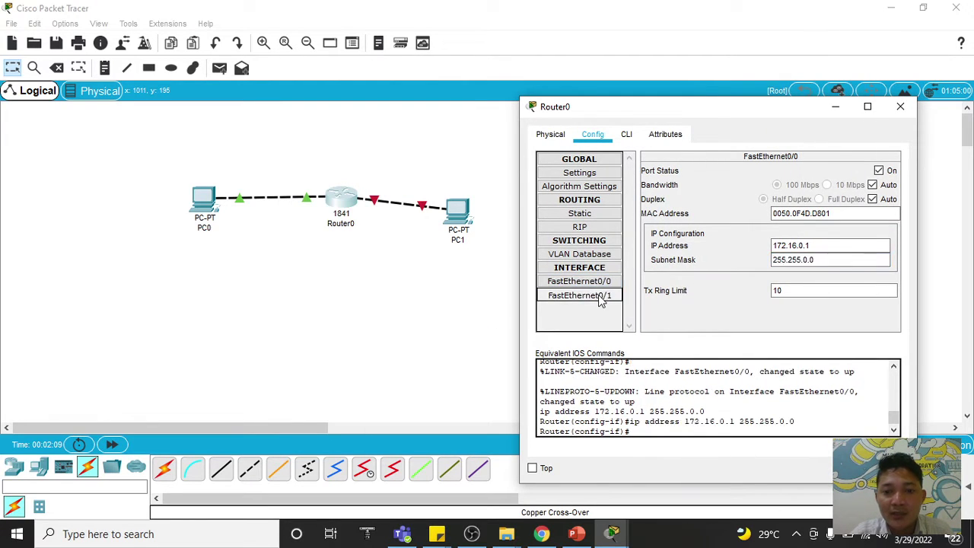
left_click(878, 171)
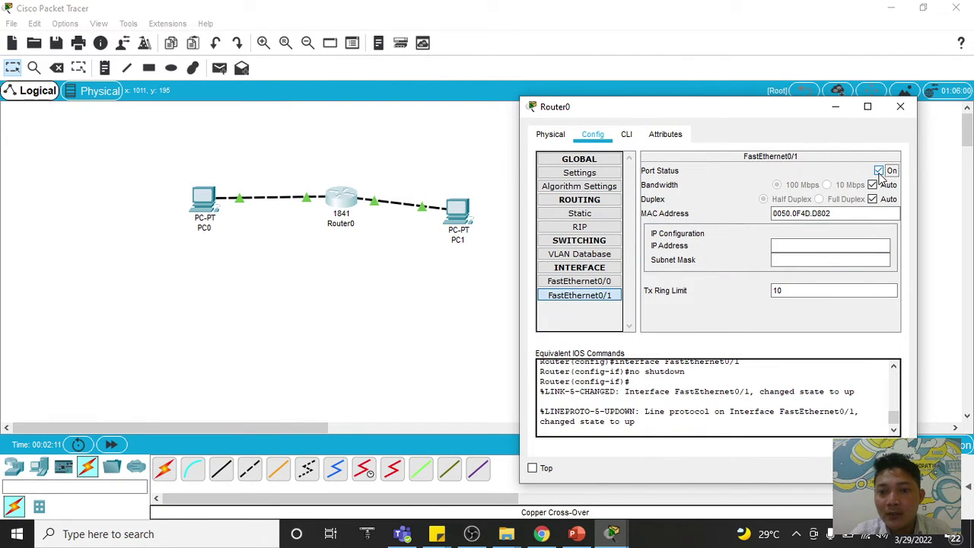
left_click(801, 242)
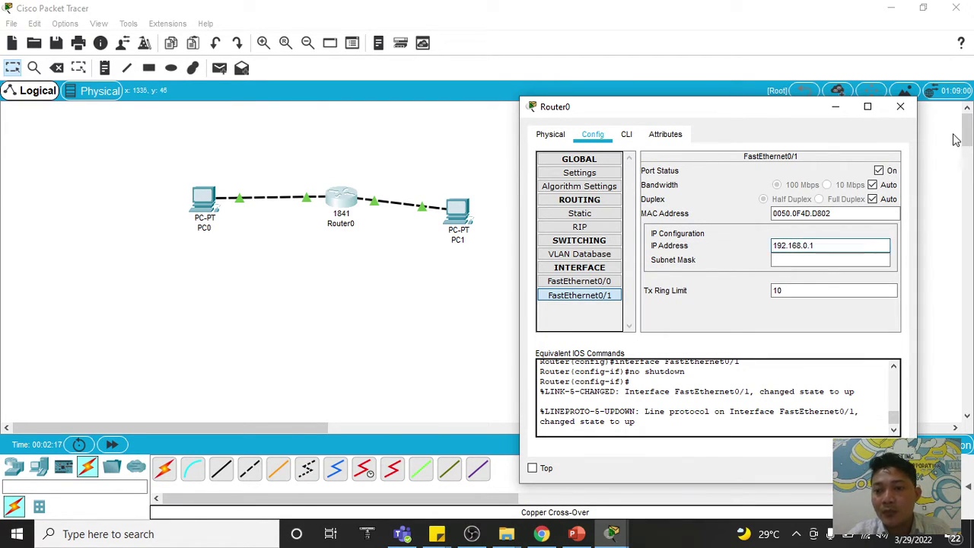
left_click(900, 106)
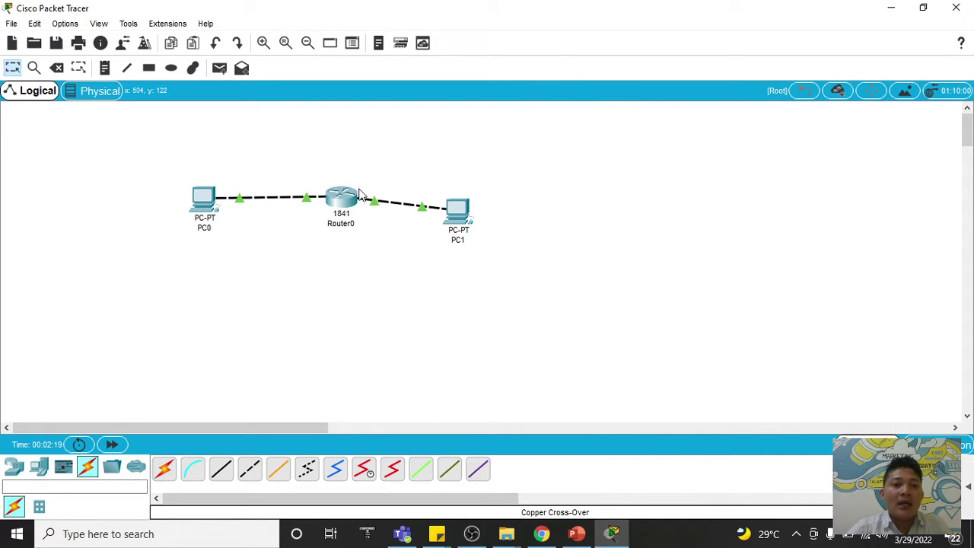
- Reposition Router0 and PC0 so that they line up roughly in a horizontal row with PC1
left_click_drag(348, 201, 331, 213)
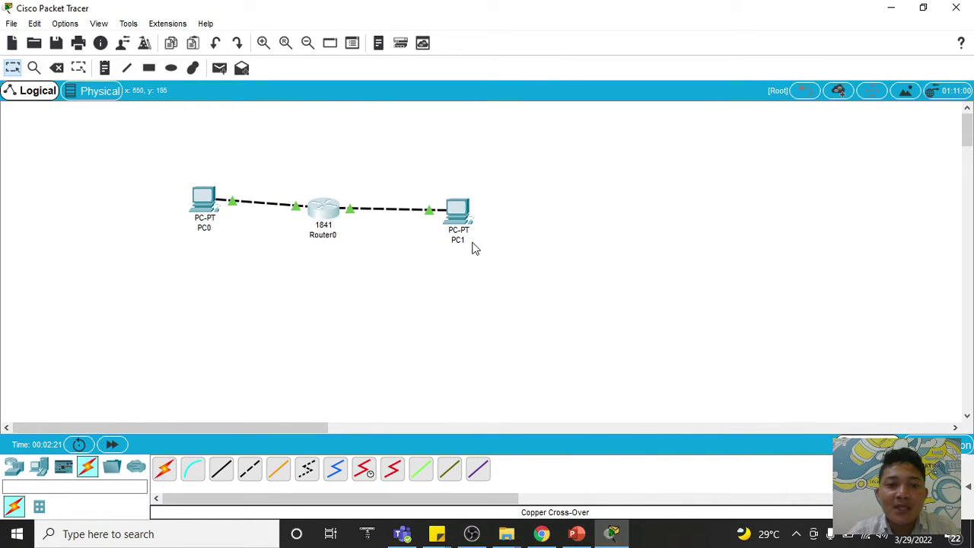
left_click_drag(202, 212, 196, 218)
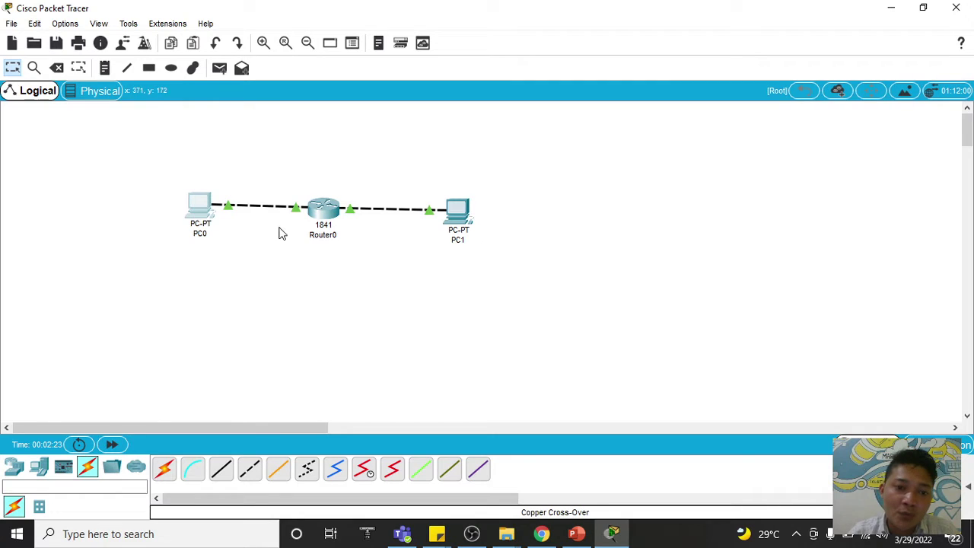
- Adjust the positions of Router0 and PC0 slightly, and check PC0's IP settings by running ipconfig in its Command Prompt
left_click_drag(334, 213, 343, 210)
left_click_drag(201, 212, 199, 209)
left_click(199, 209)
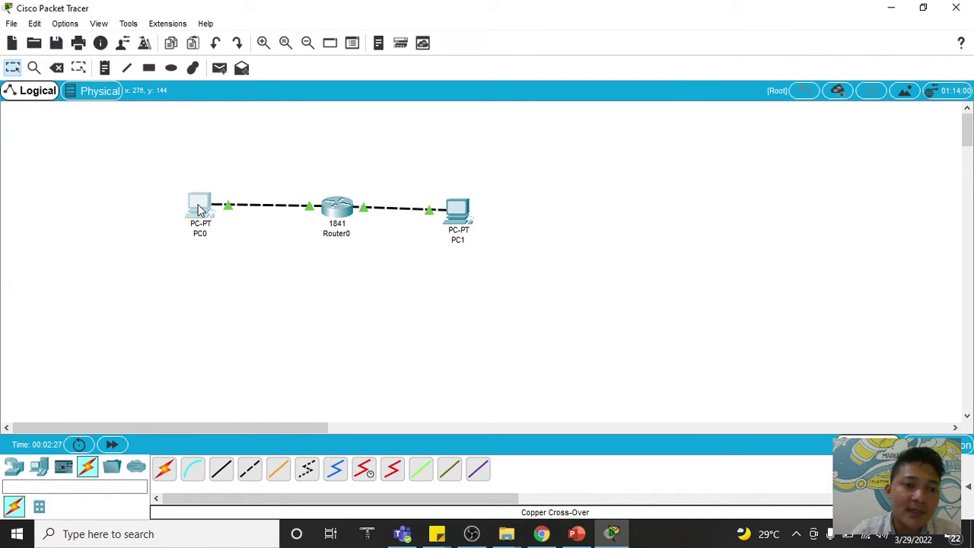
left_click(668, 67)
left_click(196, 211)
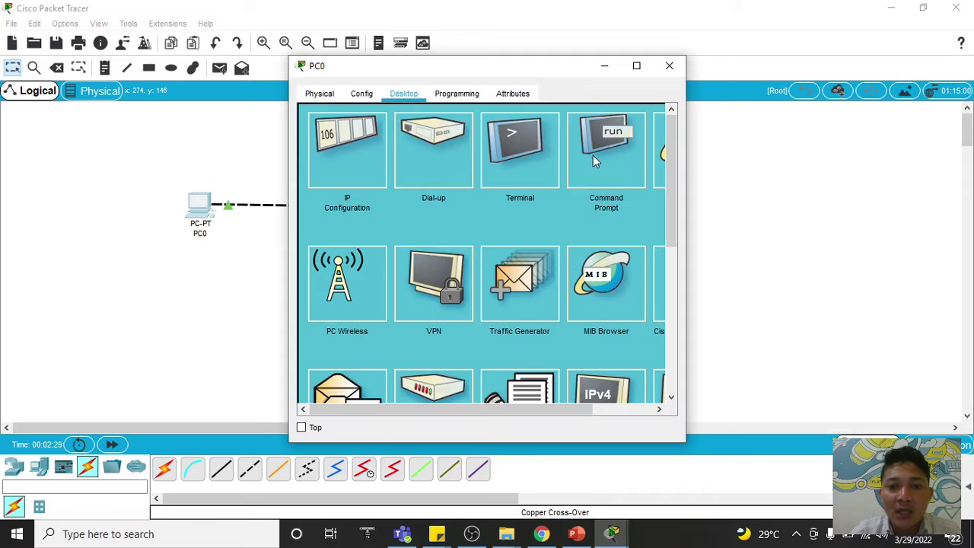
left_click(596, 155)
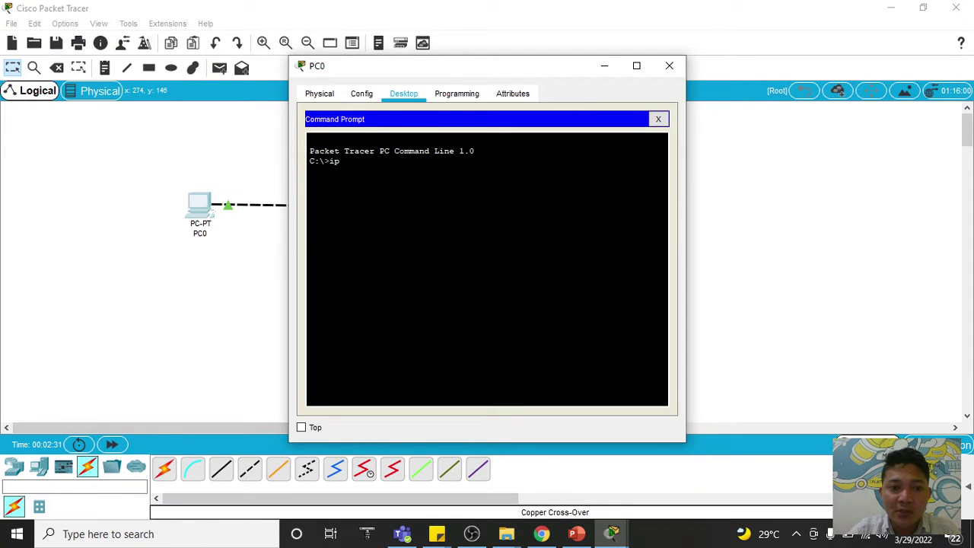
type("ipconfig")
key("Return")
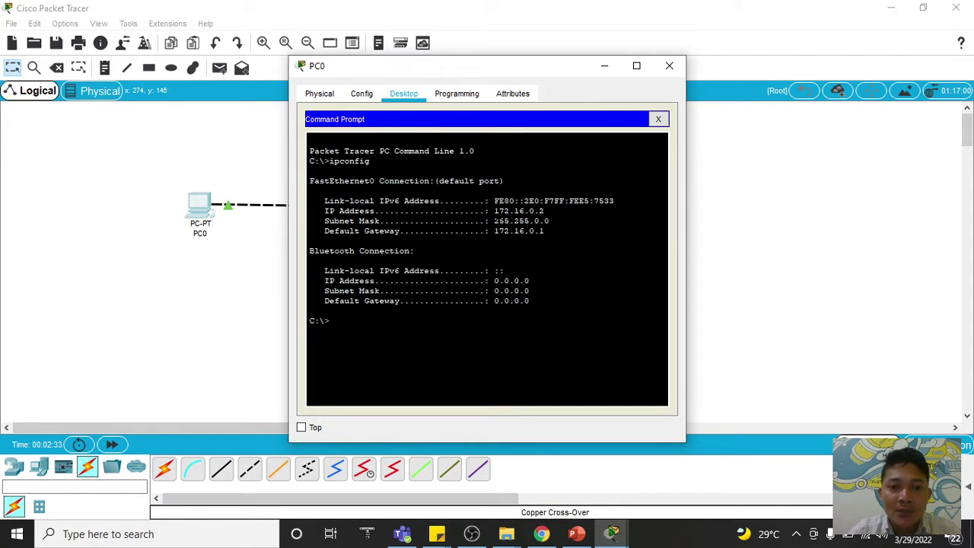
left_click_drag(493, 210, 545, 210)
left_click(504, 270)
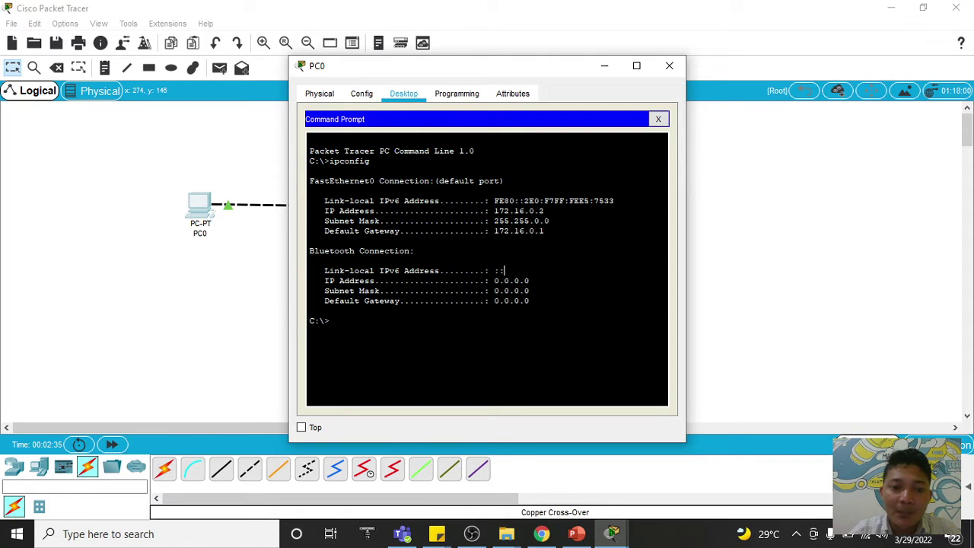
- Move the PC0 window aside, ping 192.168.0.2 from its Command Prompt and review the replies
left_click_drag(459, 71, 202, 46)
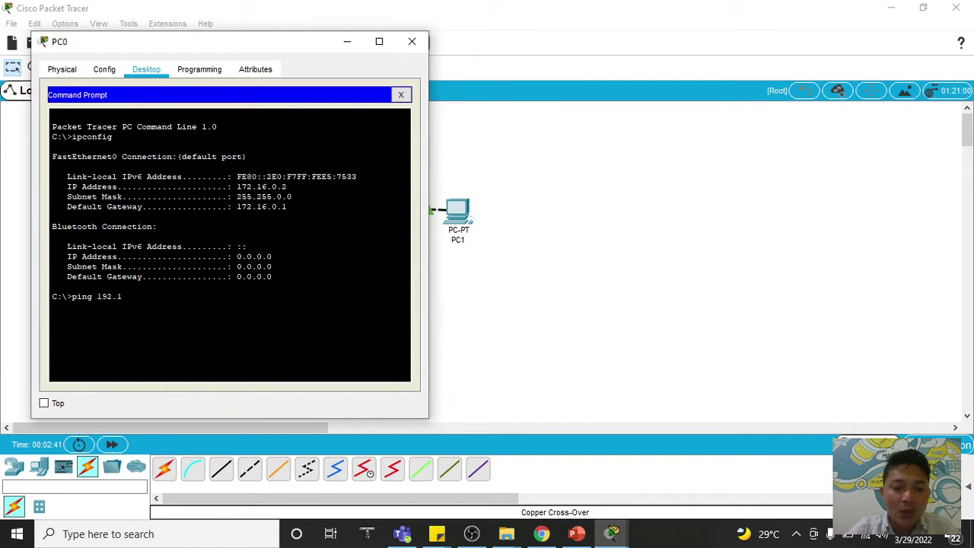
type("2")
key("Return")
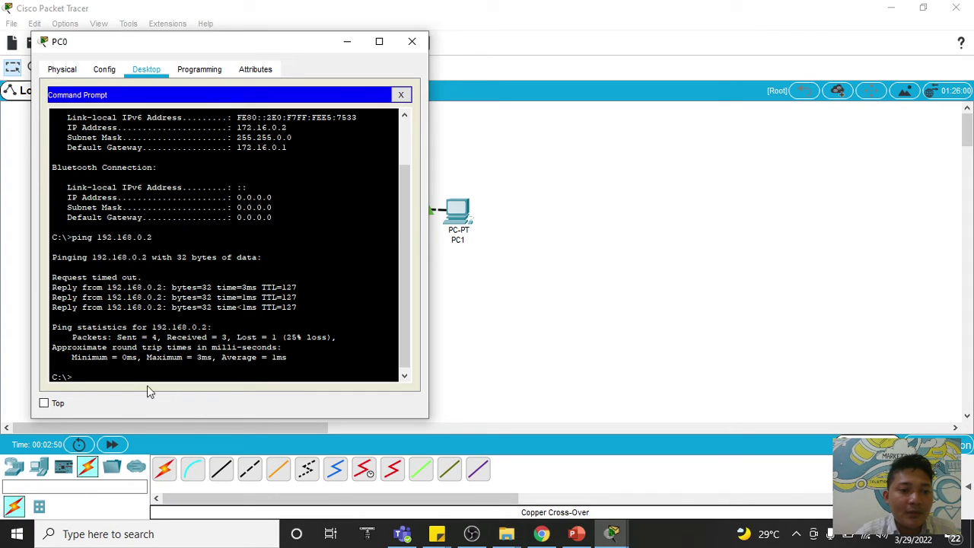
left_click_drag(140, 278, 52, 237)
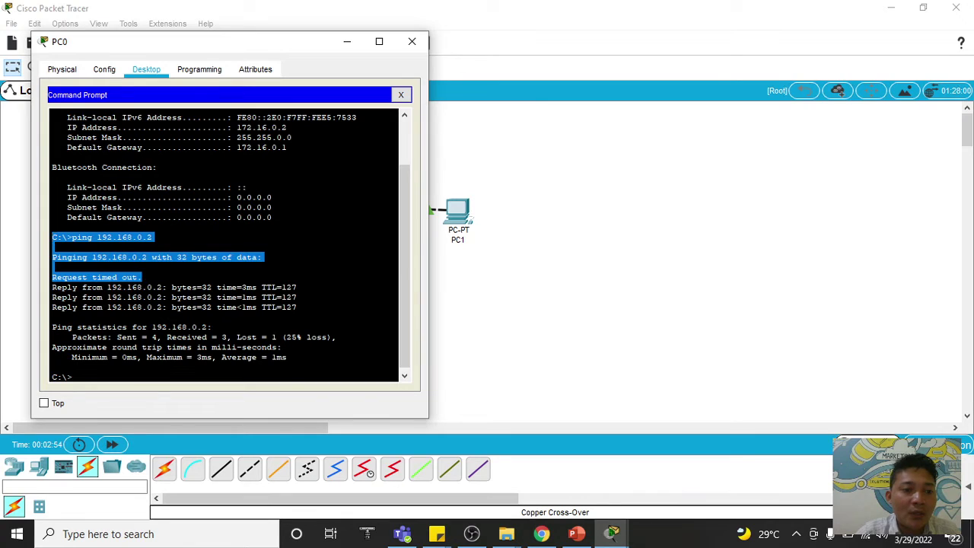
left_click_drag(297, 307, 42, 286)
left_click(174, 299)
- Repeat the ping to 192.168.0.2 from PC0 and close the PC0 window
key("Up")
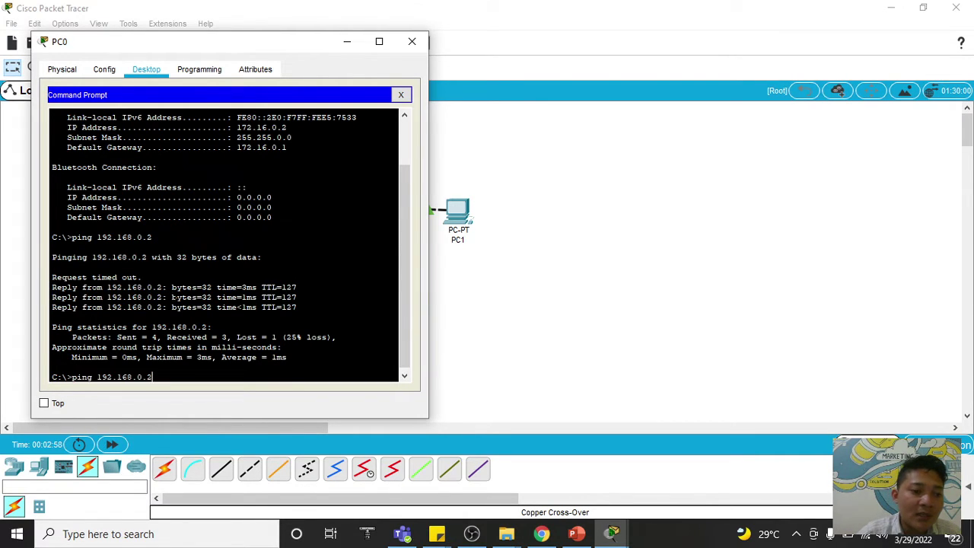
key("Return")
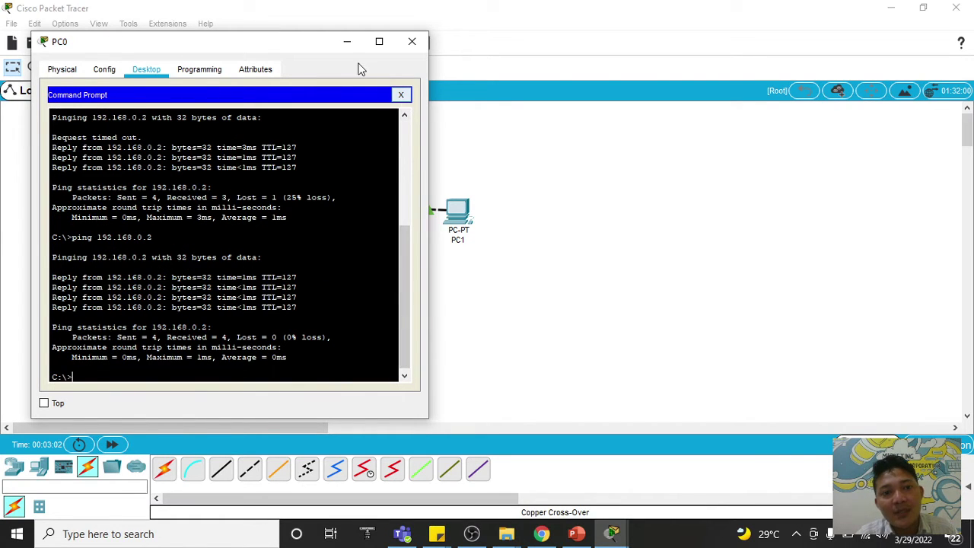
left_click_drag(318, 45, 599, 307)
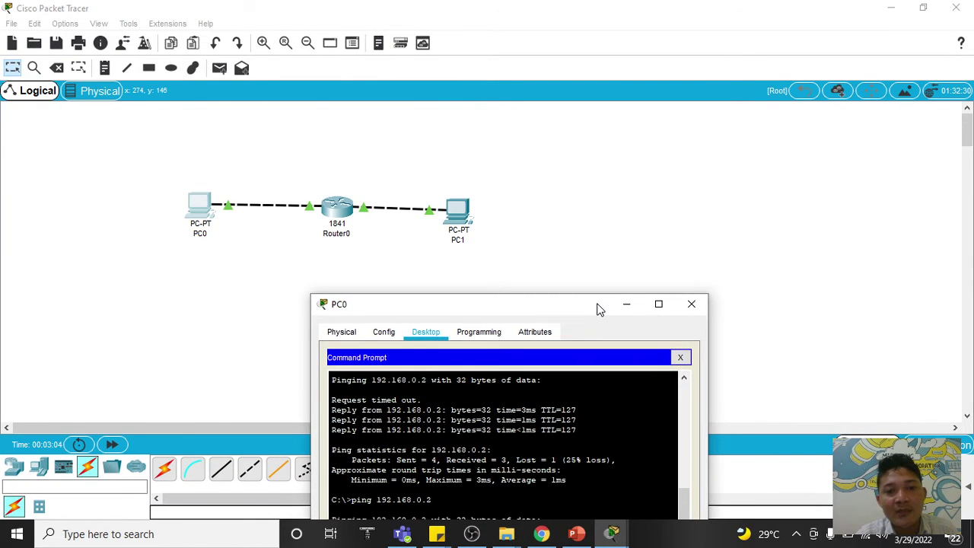
left_click(690, 304)
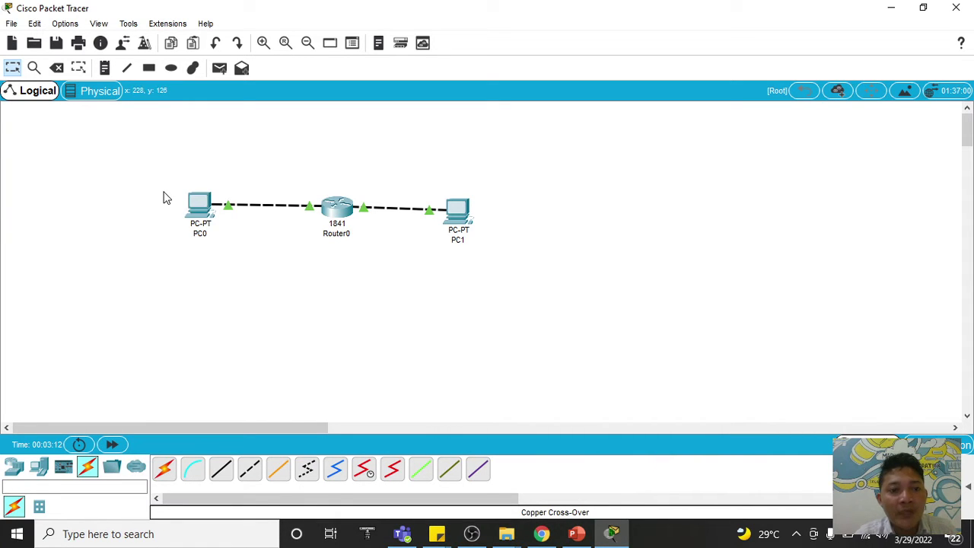
- Delete PC0, Router0 and PC1 from the workspace and start a new network without saving the current one
left_click_drag(160, 180, 628, 287)
key("Delete")
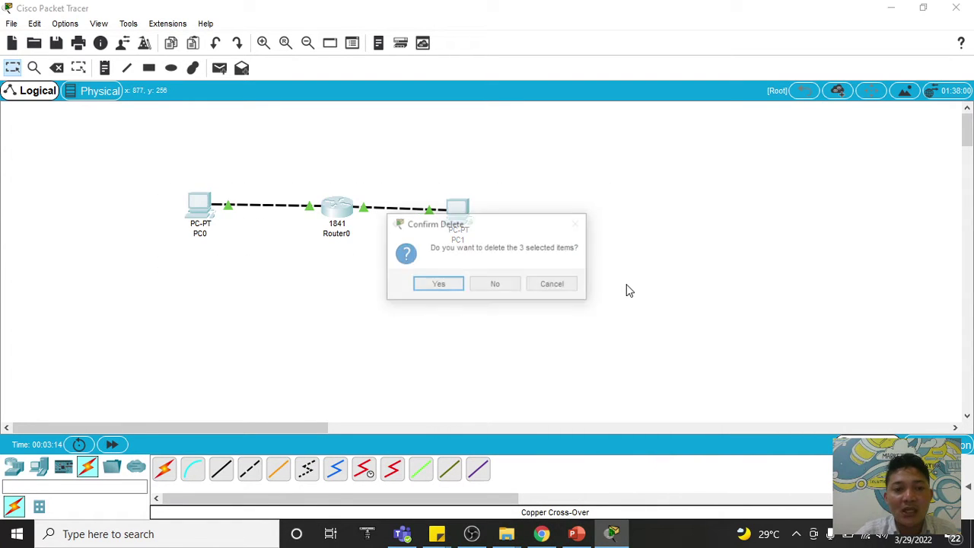
key("Return")
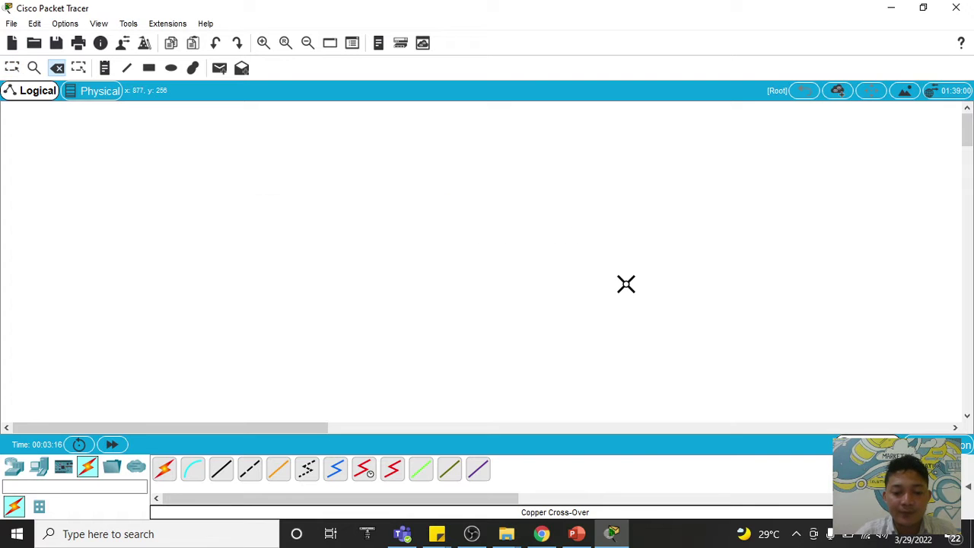
key("ctrl+n")
key("Tab")
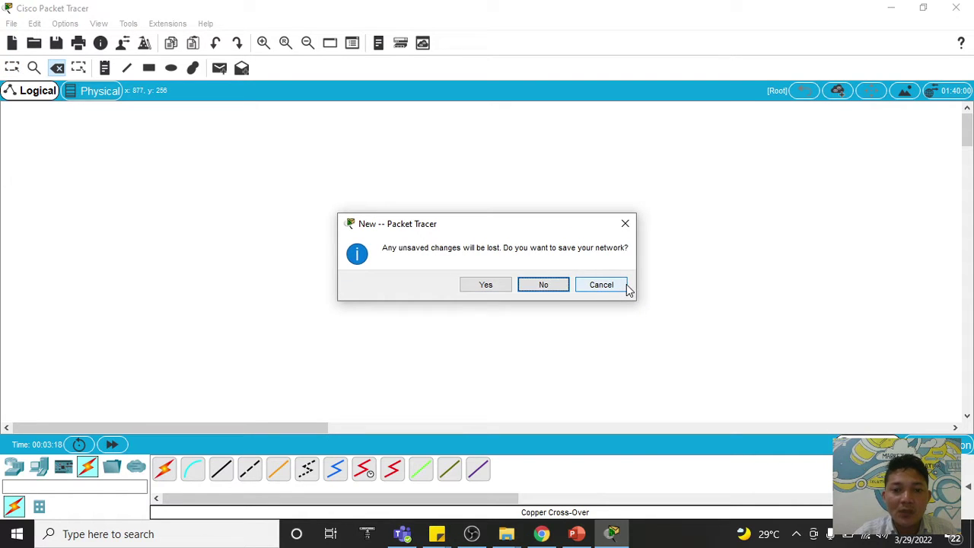
key("Return")
- Switch to PERTEMUAN 5.pdf in Chrome and examine section c's two-router topology, its cabling and its interface addresses
left_click(540, 533)
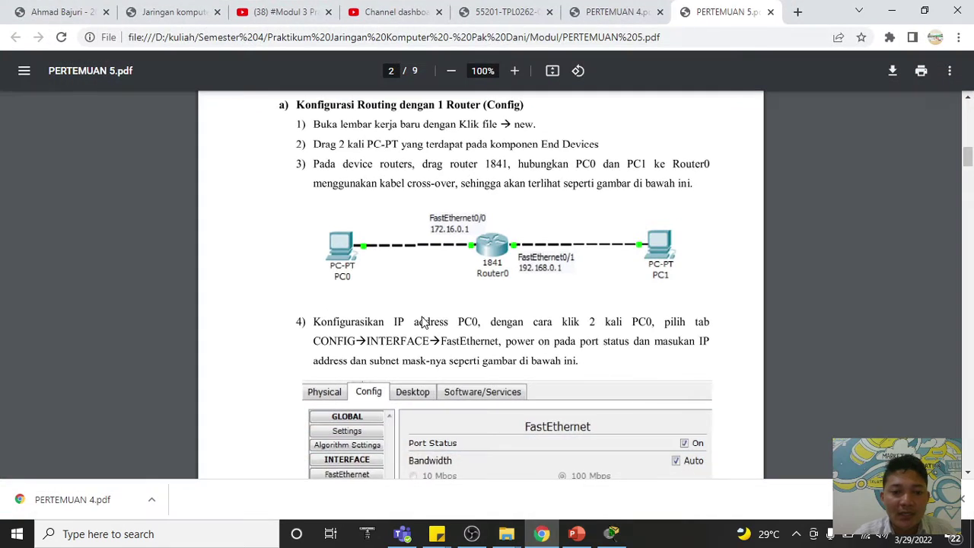
scroll(424, 323, "down", 20)
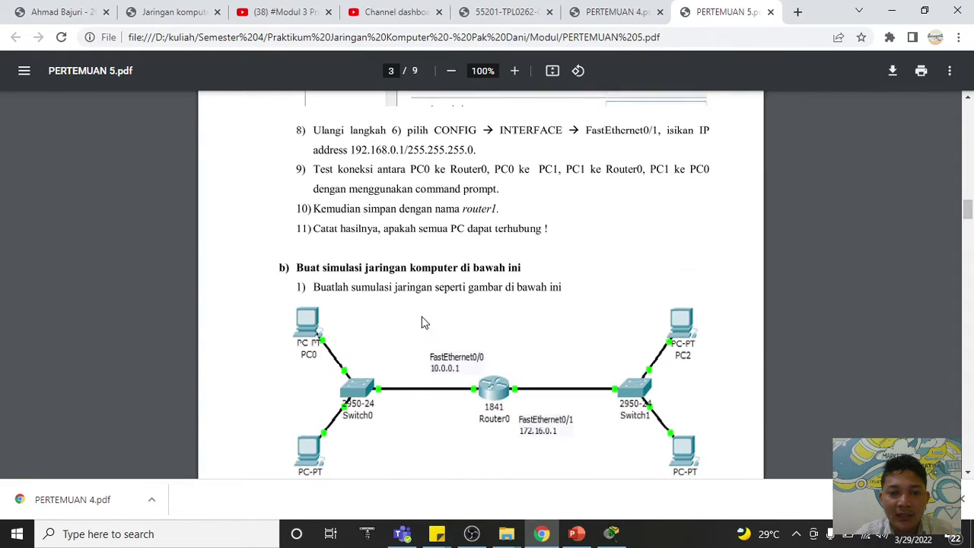
scroll(424, 322, "down", 10)
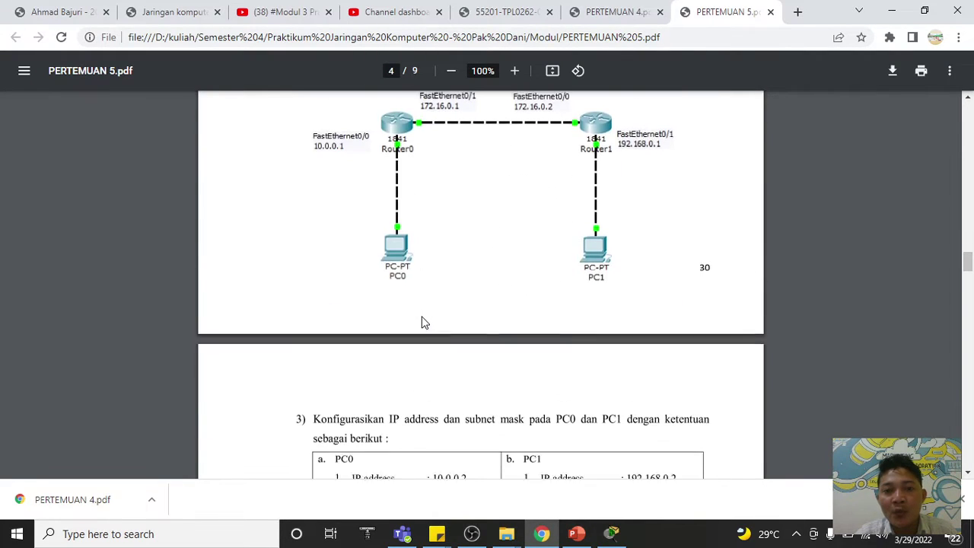
scroll(423, 322, "up", 1)
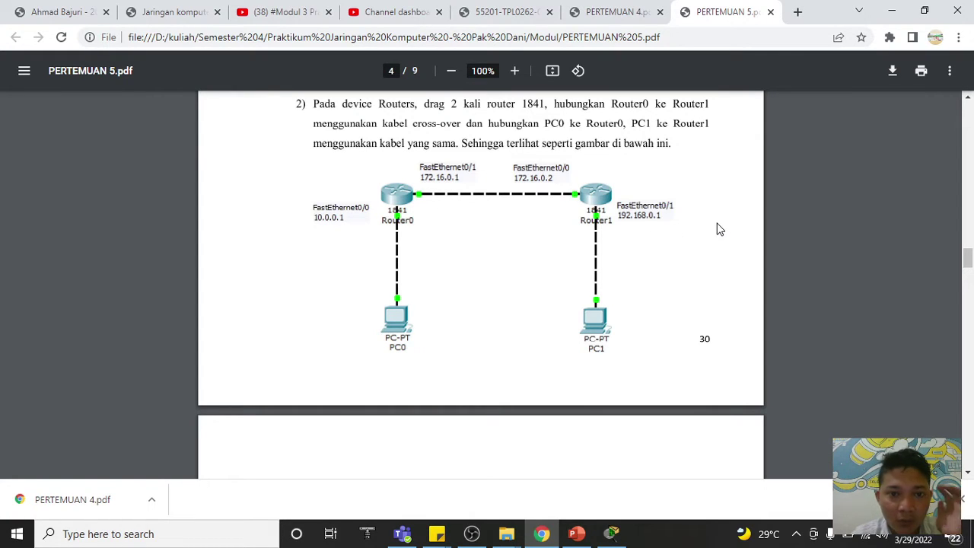
scroll(719, 229, "up", 3)
scroll(719, 228, "down", 4)
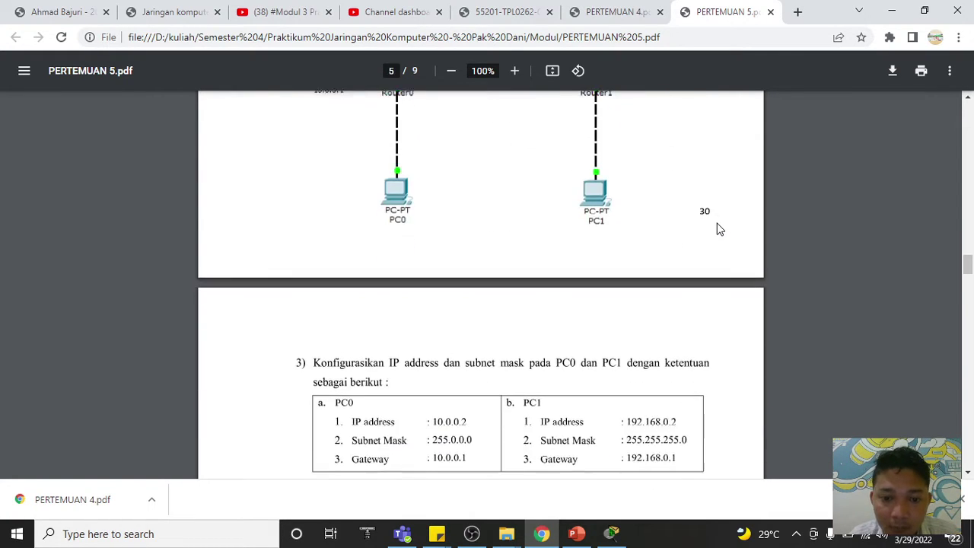
scroll(718, 228, "down", 1)
scroll(719, 229, "up", 3)
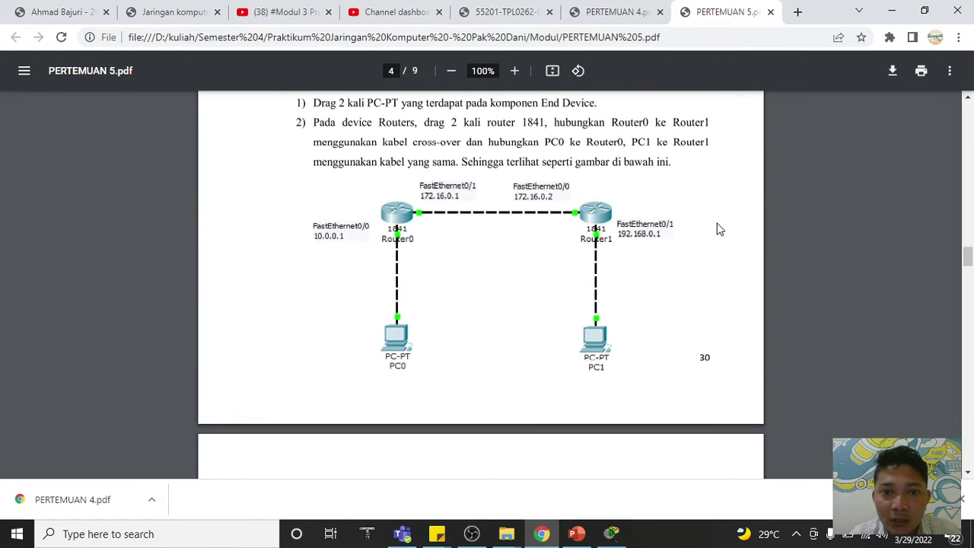
scroll(719, 228, "up", 2)
scroll(719, 228, "down", 1)
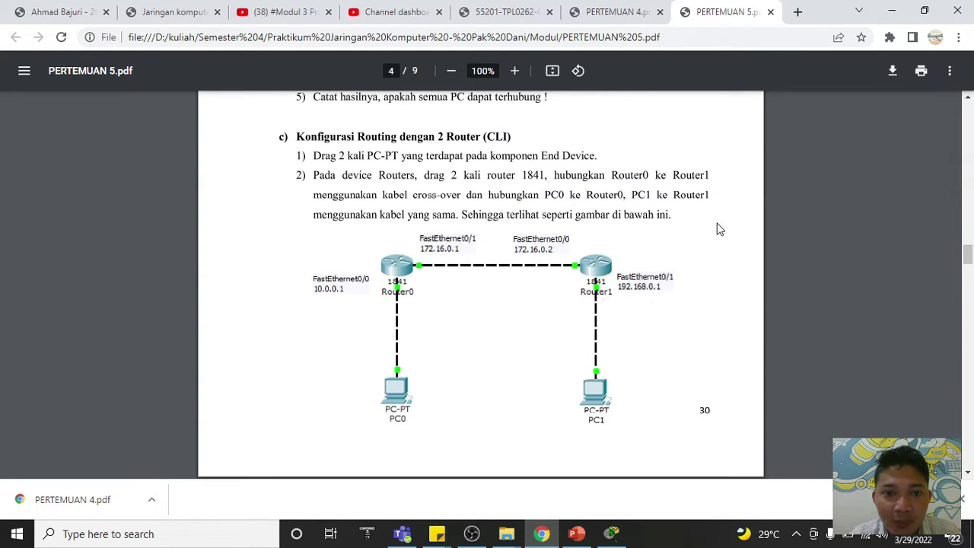
scroll(718, 229, "up", 1)
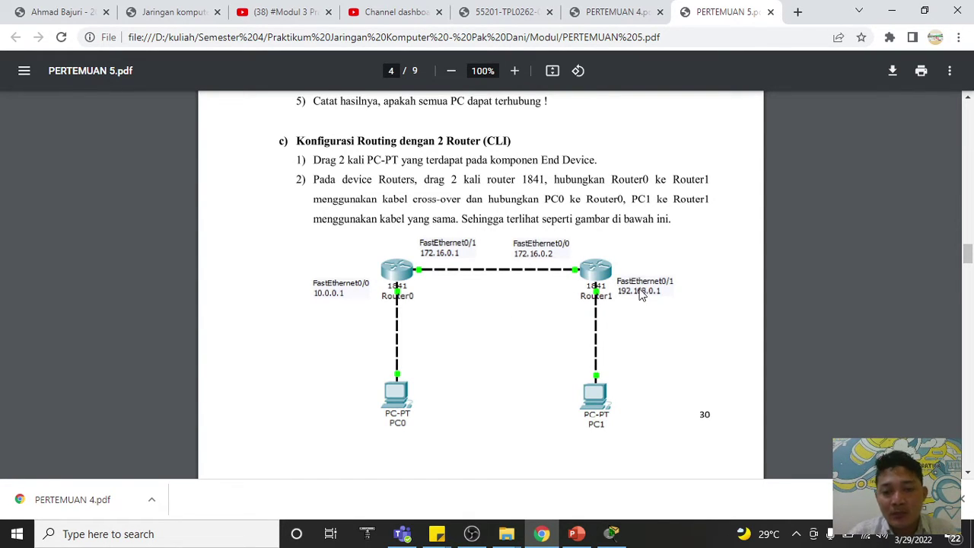
scroll(594, 276, "down", 3)
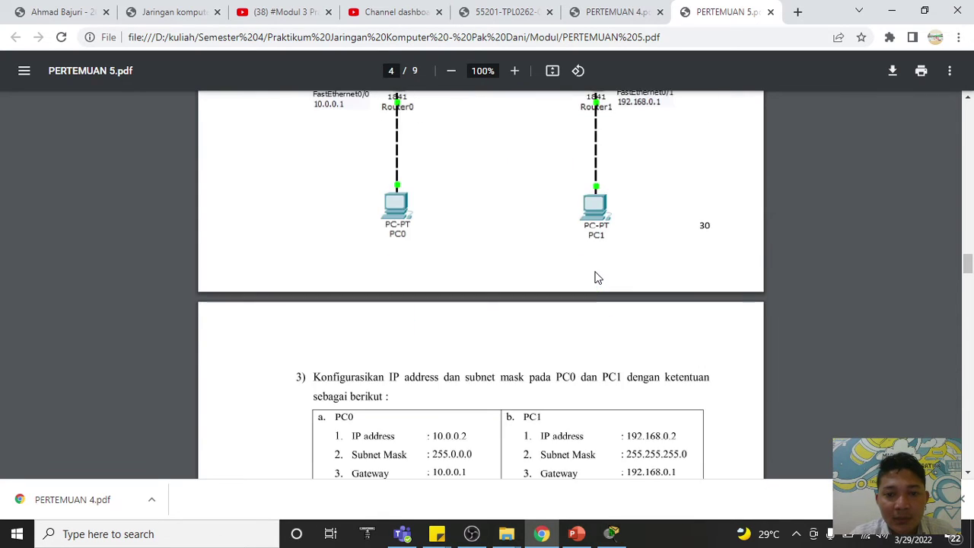
scroll(594, 276, "up", 2)
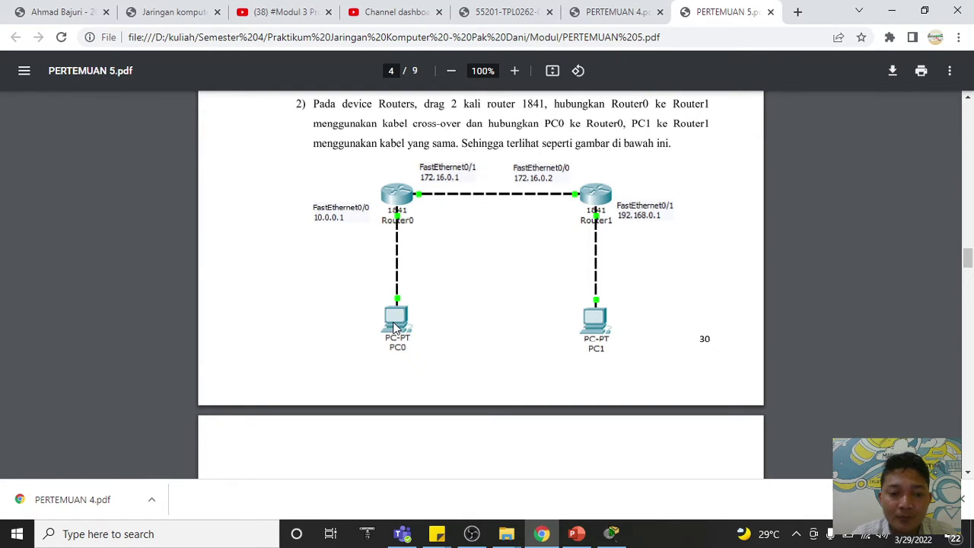
- Read section c's router CLI commands and the IP address, subnet mask and gateway table for PC0 and PC1
scroll(394, 327, "down", 10)
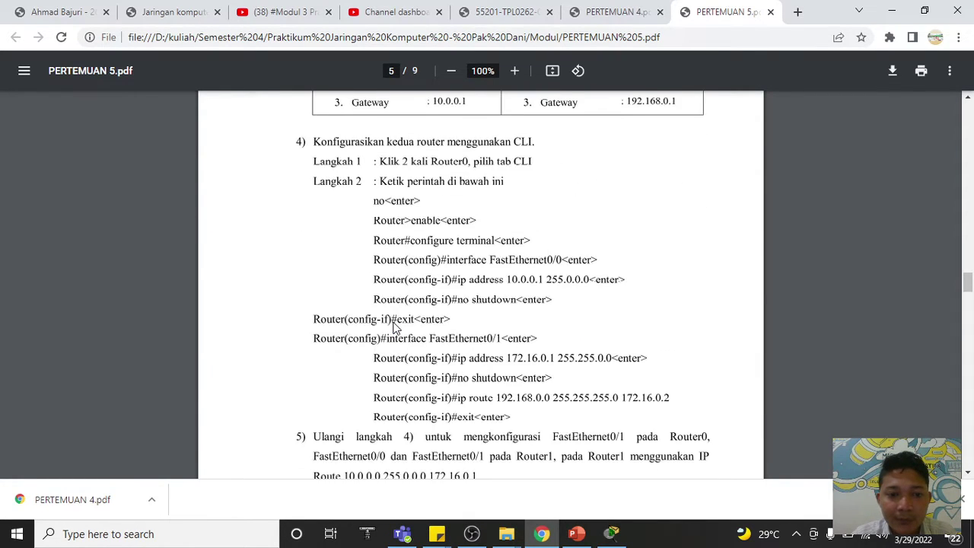
scroll(394, 328, "down", 3)
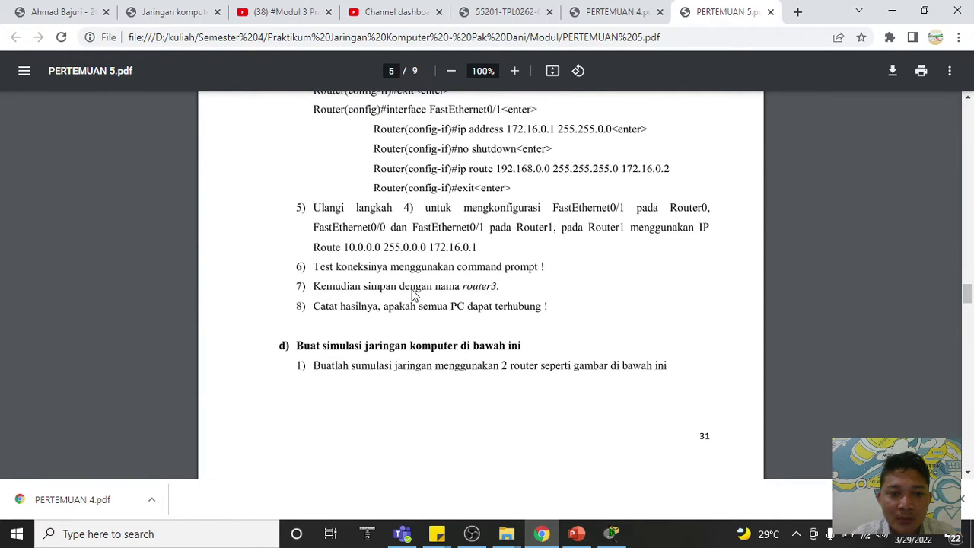
scroll(537, 293, "up", 5)
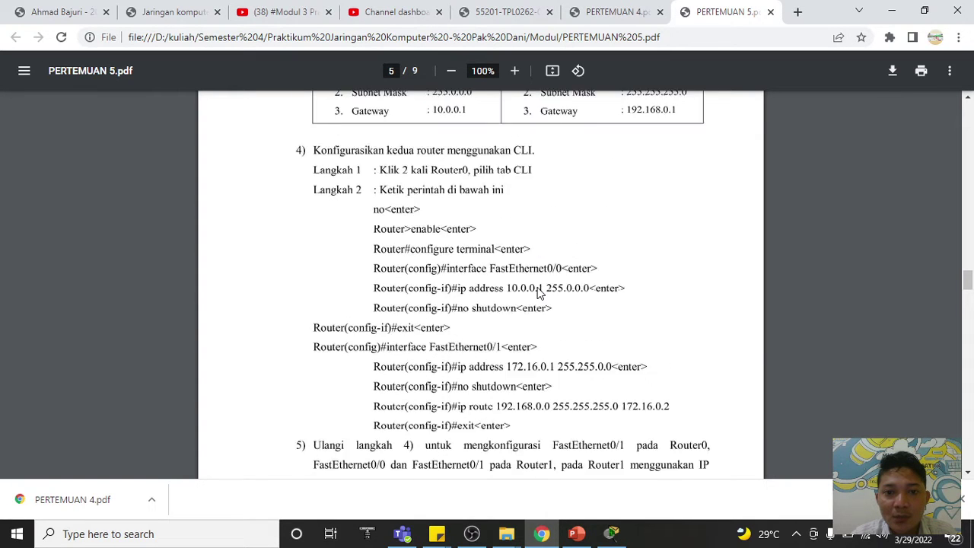
scroll(536, 293, "up", 5)
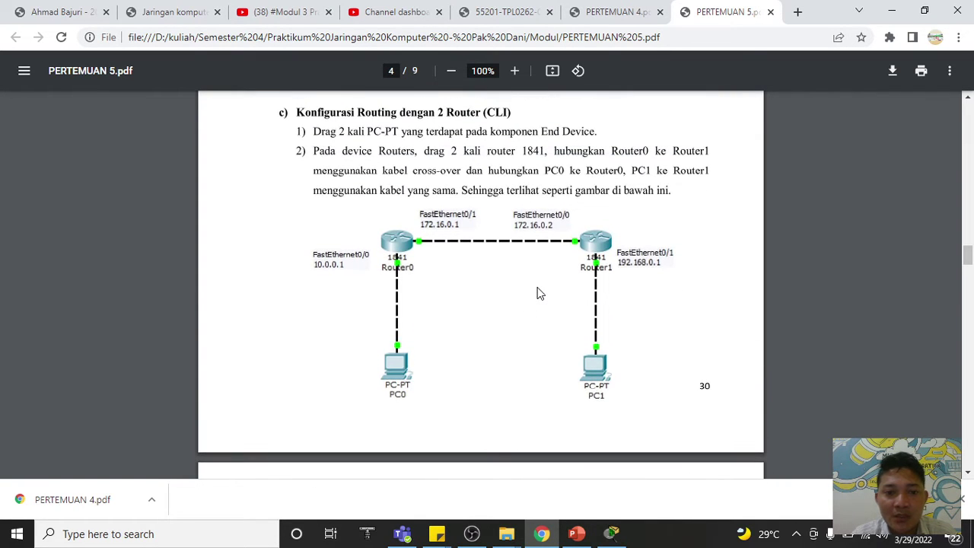
scroll(536, 293, "down", 5)
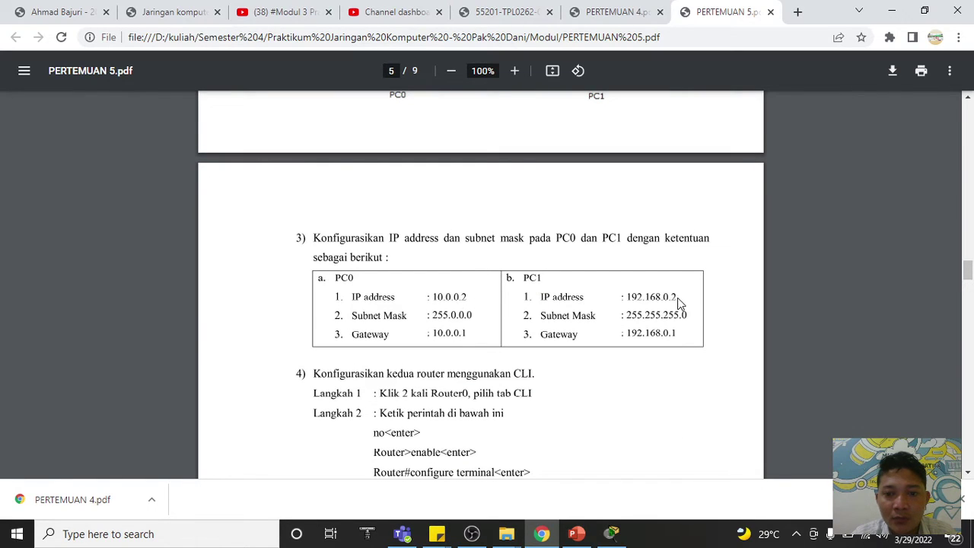
scroll(679, 303, "up", 5)
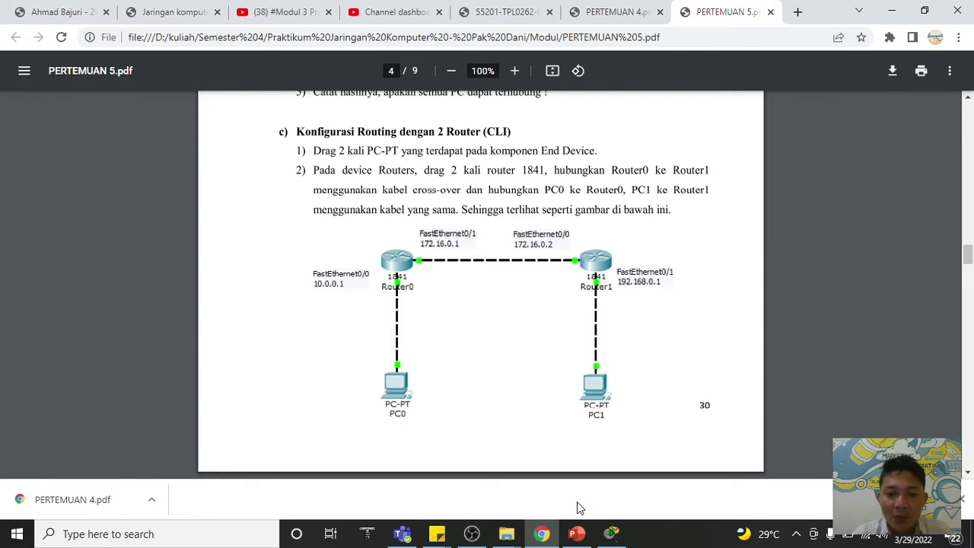
left_click(472, 533)
left_click(472, 533)
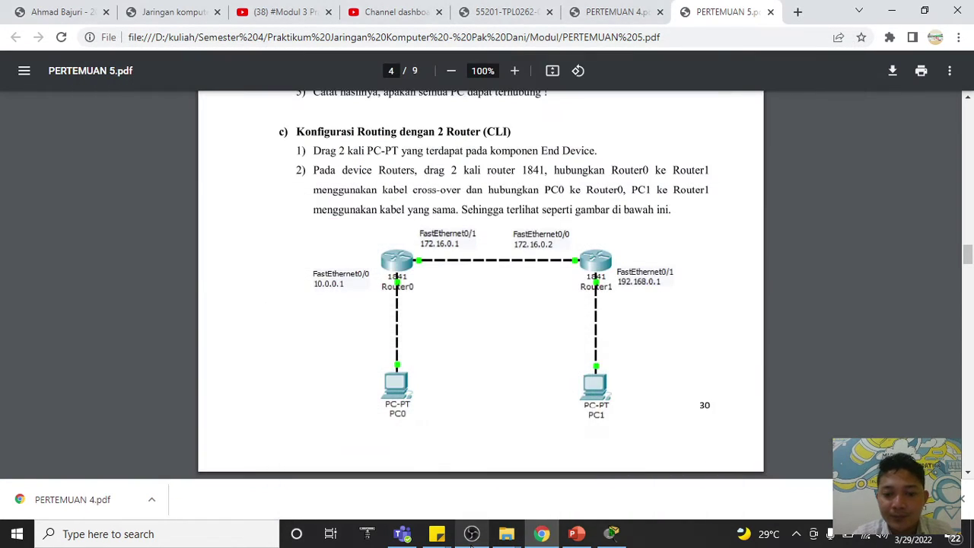
- Switch to Packet Tracer and place an 1841 router in the empty workspace
left_click(612, 533)
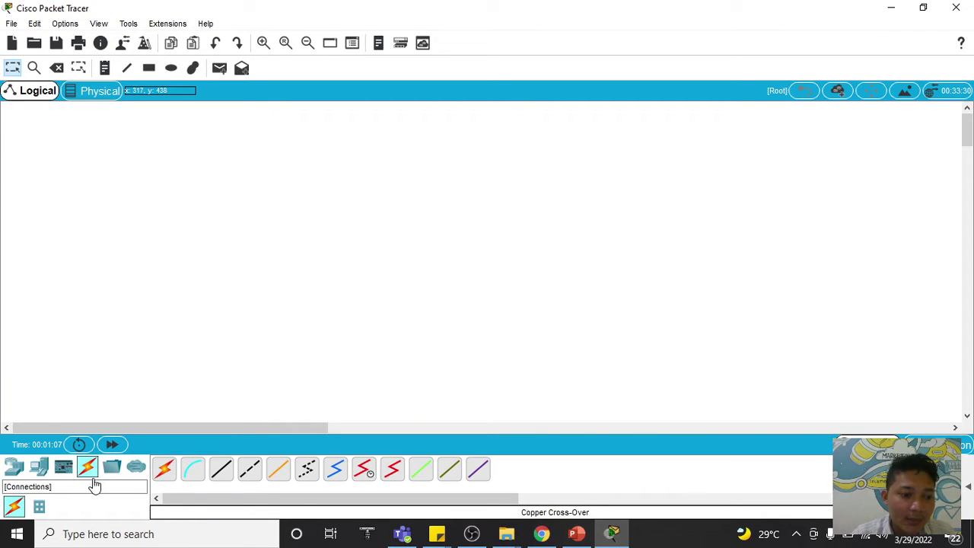
left_click(17, 470)
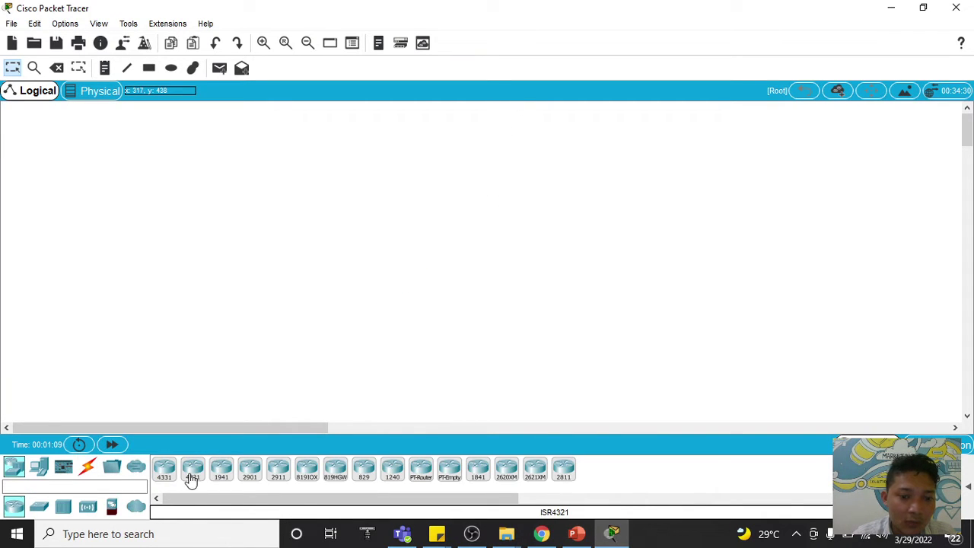
left_click(478, 472)
left_click(338, 237)
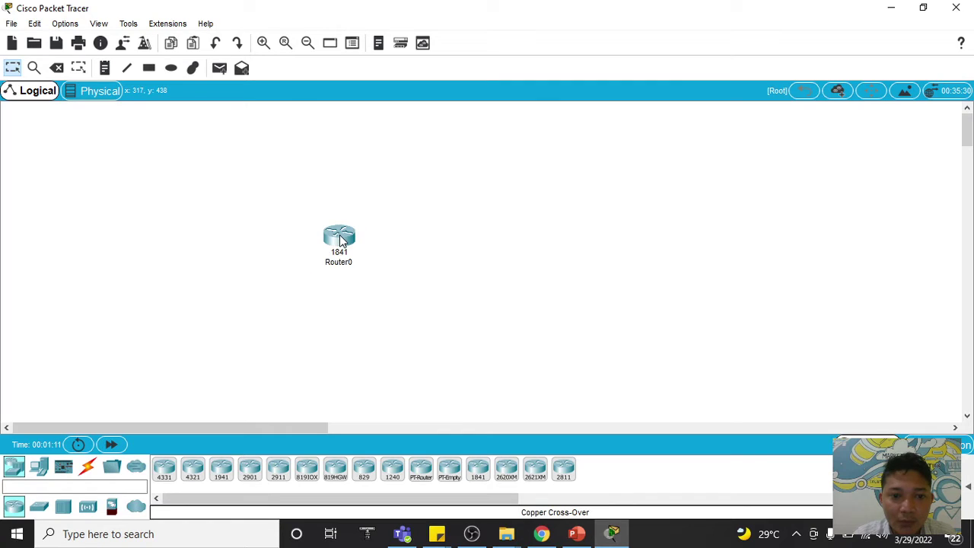
- Place a second 1841 router beside Router0 and a PC below each router, aligning Router1 and PC1 with the existing devices
left_click(478, 472)
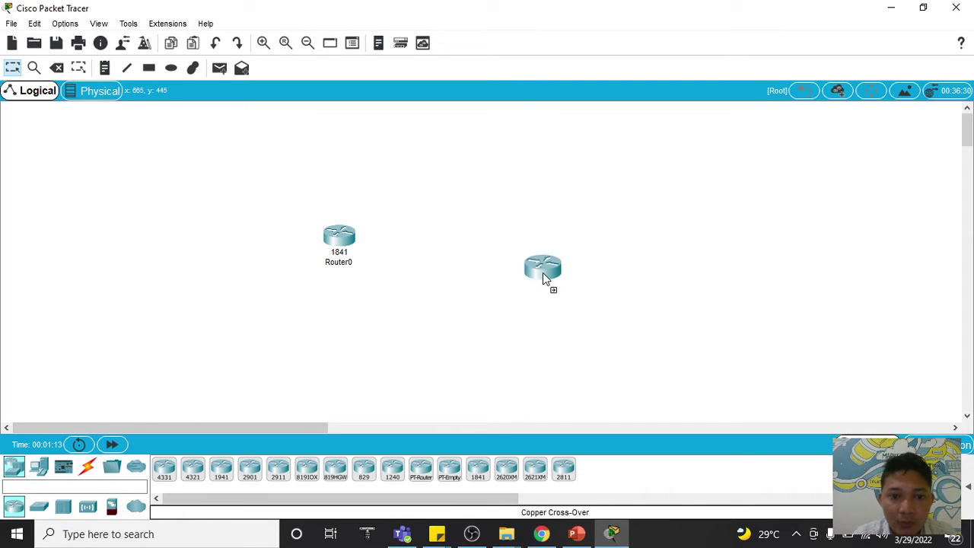
left_click(504, 259)
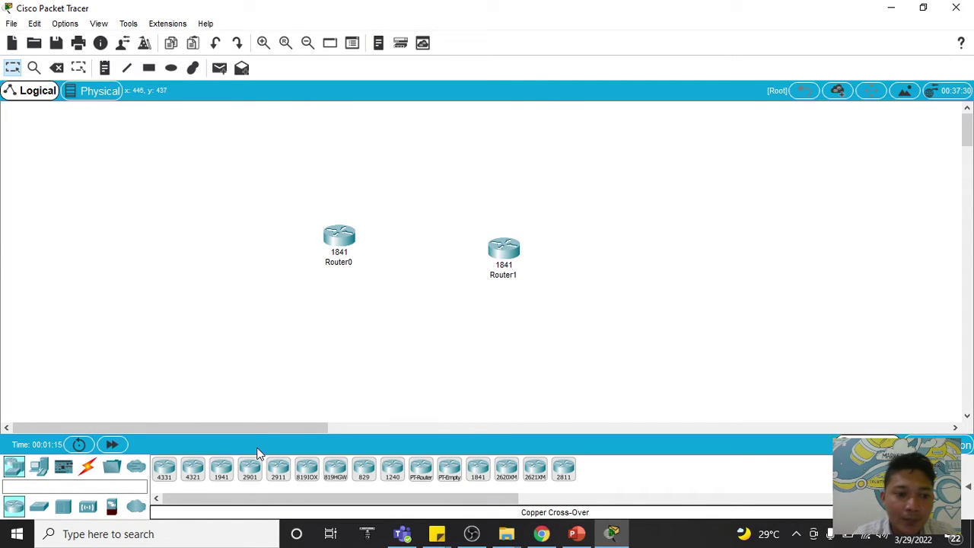
left_click(38, 467)
left_click(164, 470)
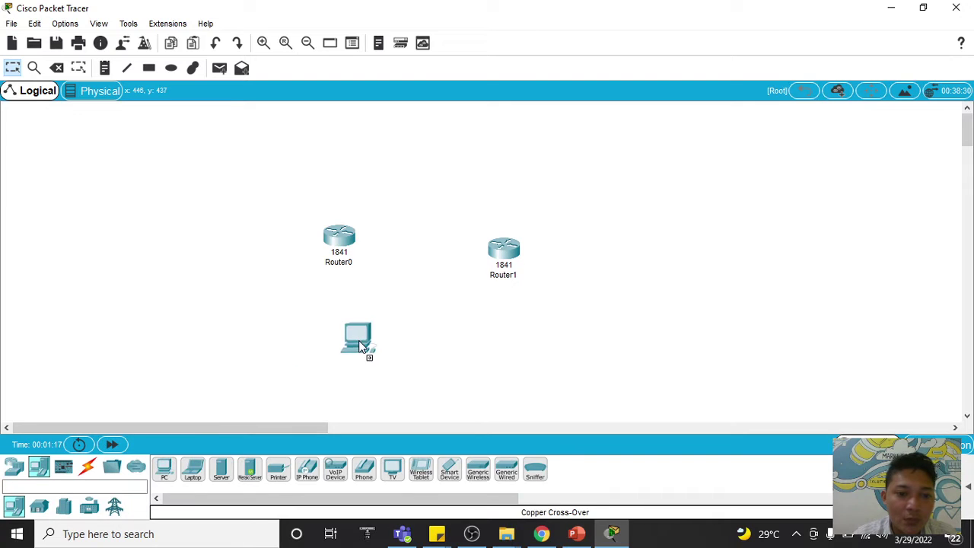
left_click(334, 354)
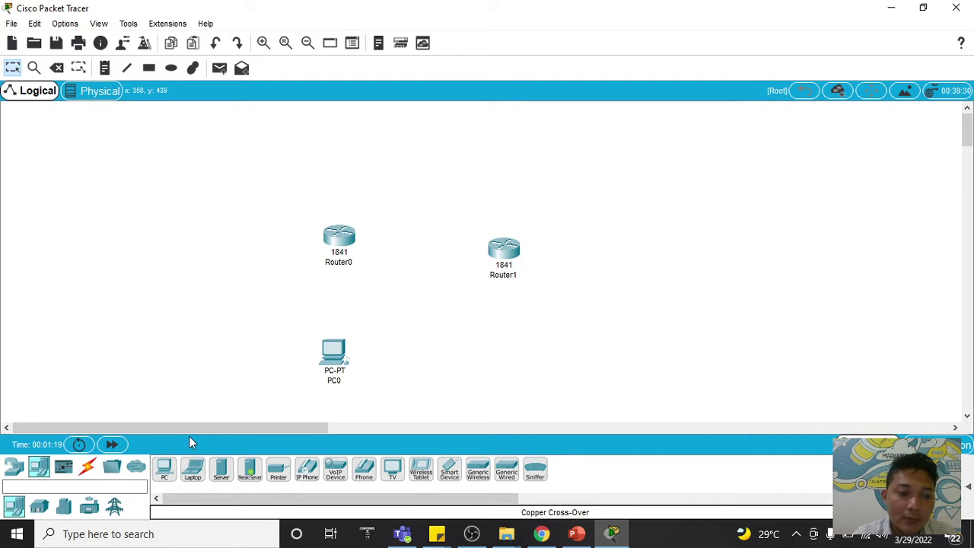
left_click(163, 470)
left_click(510, 371)
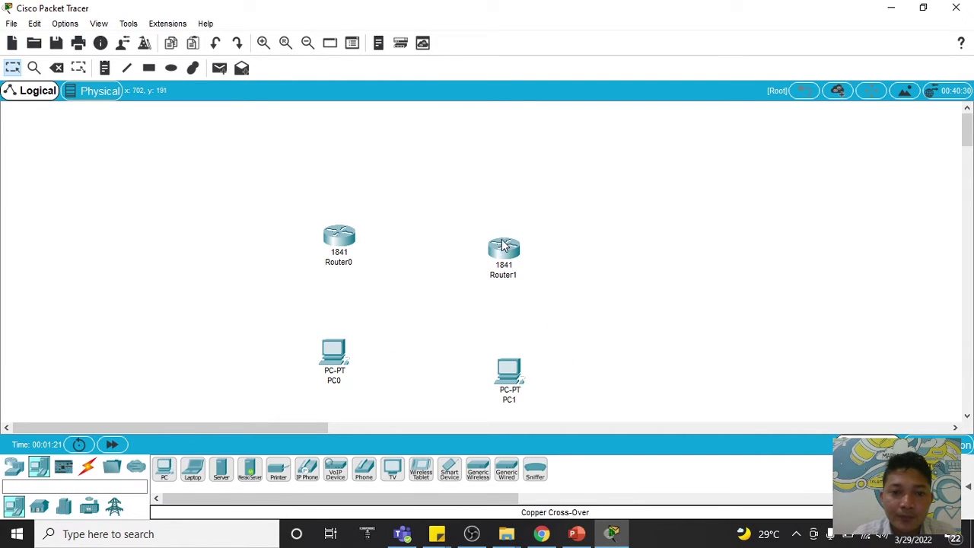
left_click_drag(503, 249, 503, 241)
left_click(503, 370)
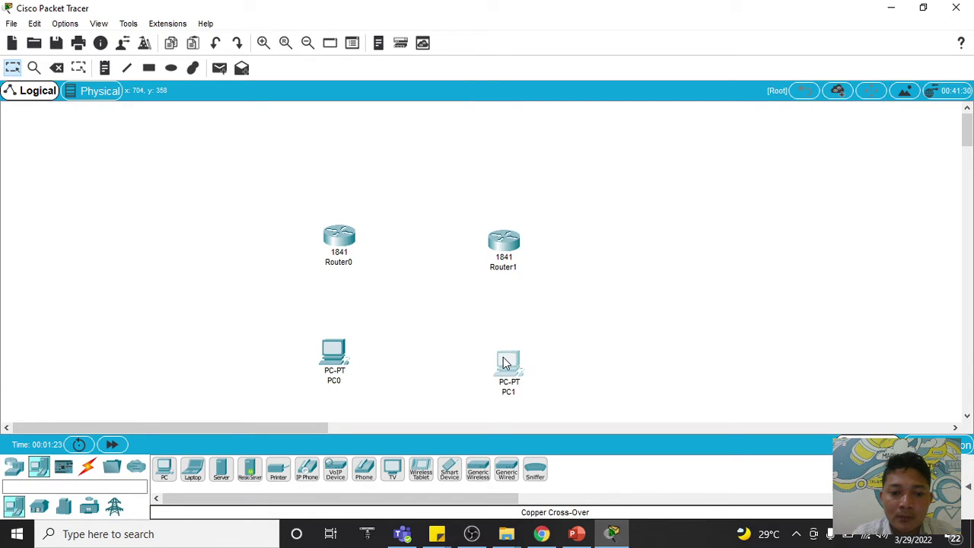
- Check the module's topology diagram, connect FastEthernet0/0 of Router0 to FastEthernet0/0 of Router1 with a copper cross-over cable, and level Router0 with Router1
left_click(541, 533)
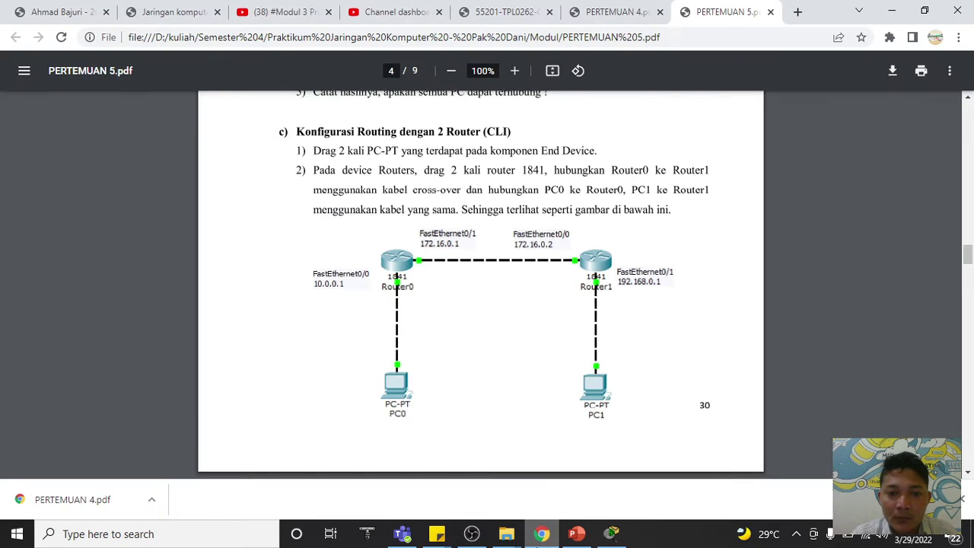
left_click(540, 533)
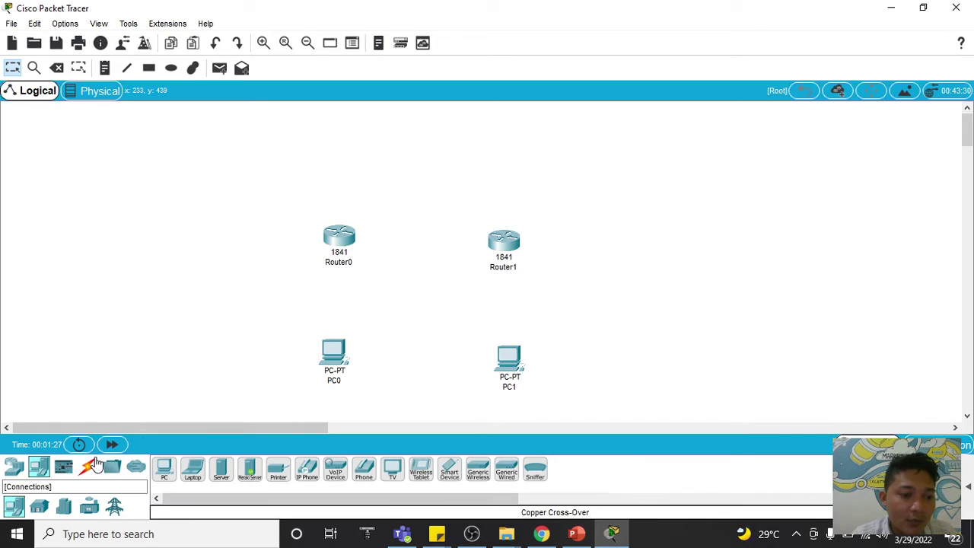
left_click(89, 465)
left_click(250, 468)
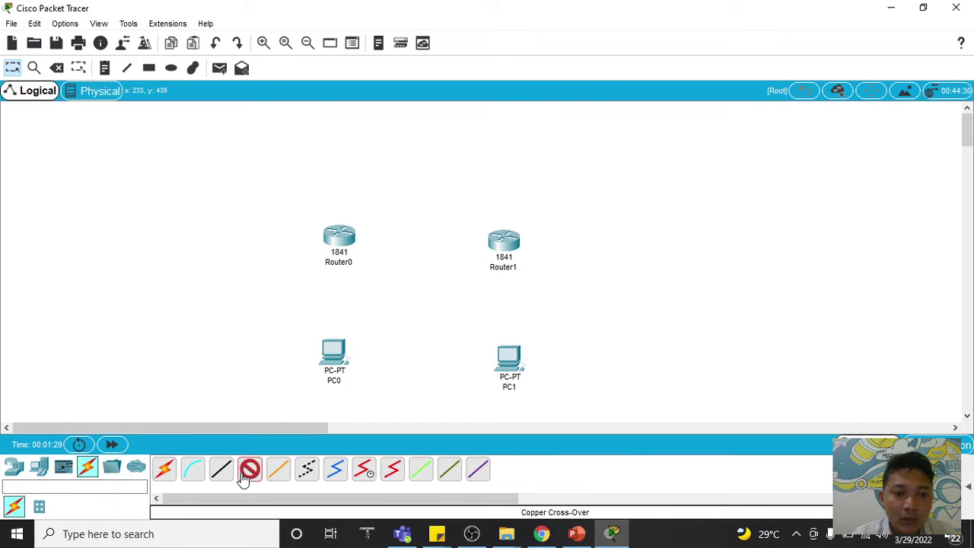
left_click(351, 239)
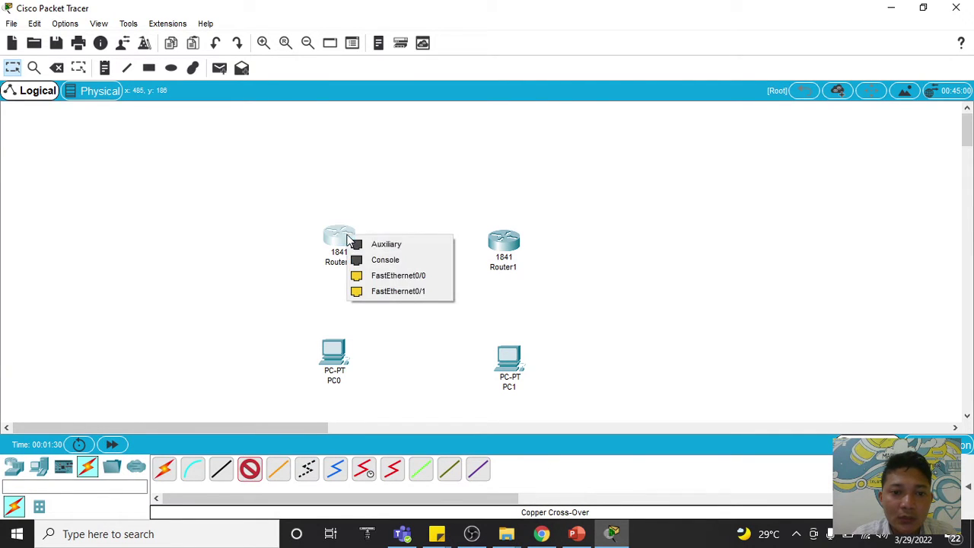
left_click(384, 277)
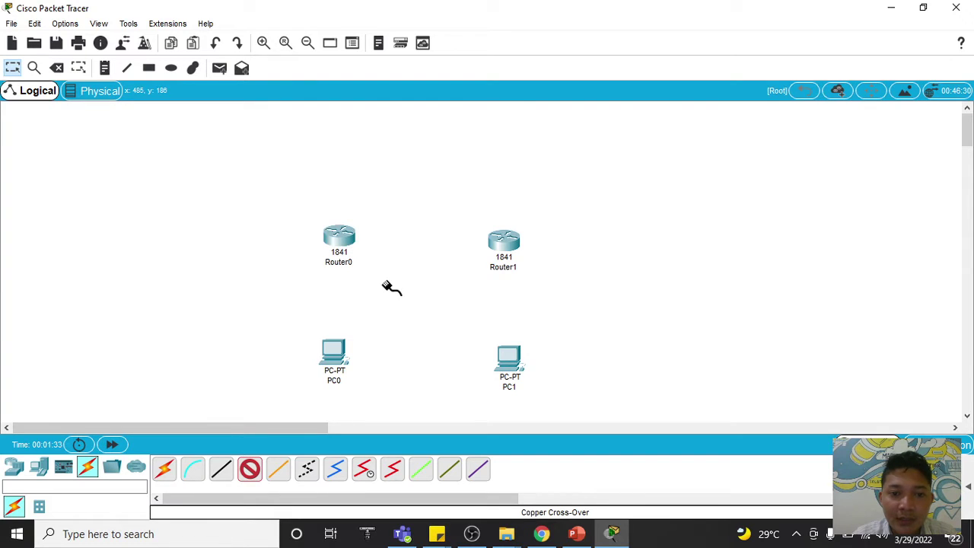
left_click(494, 240)
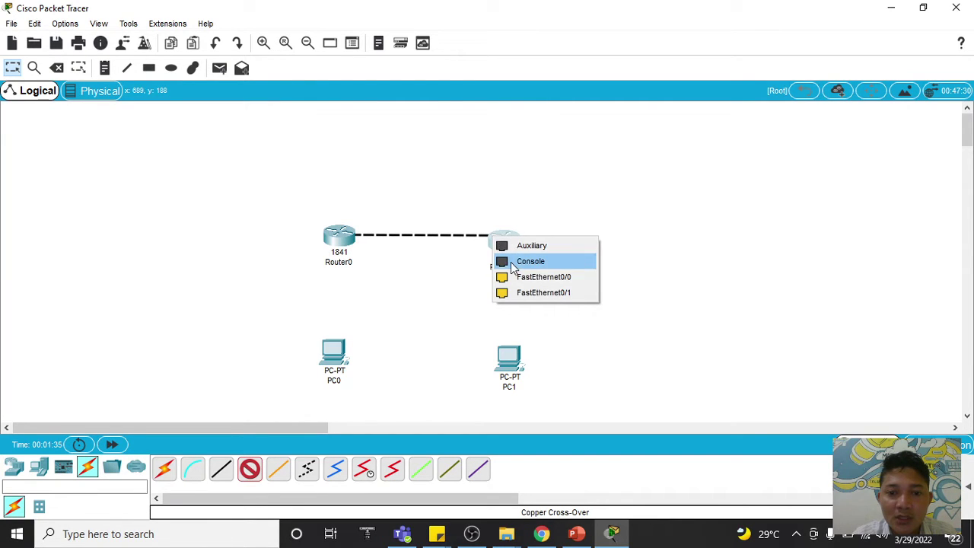
left_click(526, 277)
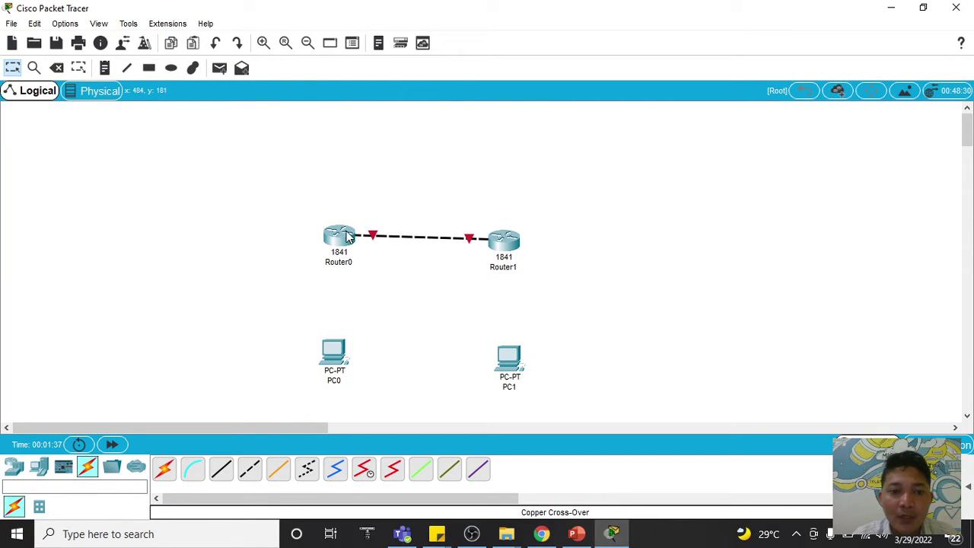
left_click_drag(347, 235, 341, 238)
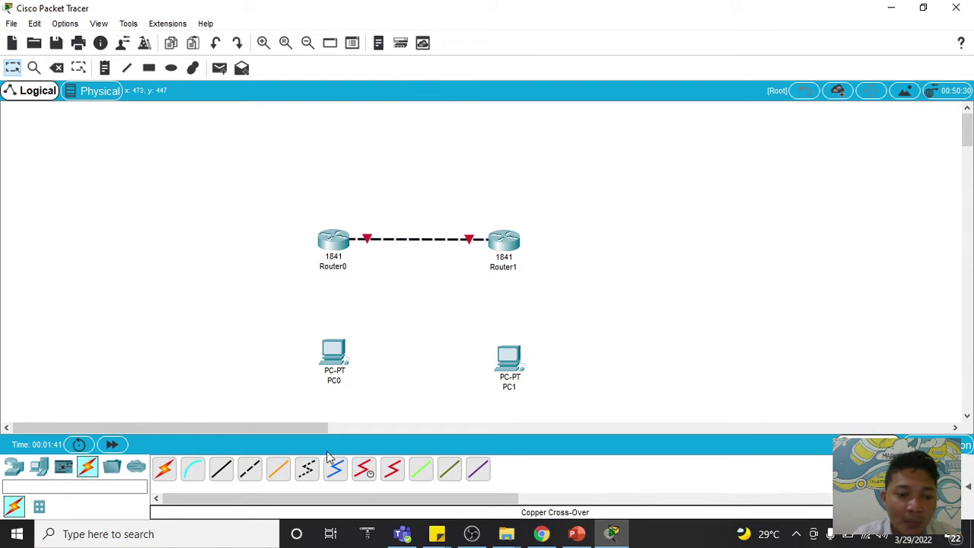
- Connect FastEthernet0/1 of Router0 to FastEthernet0 of PC0 with a copper cross-over cable
left_click(250, 469)
left_click(337, 243)
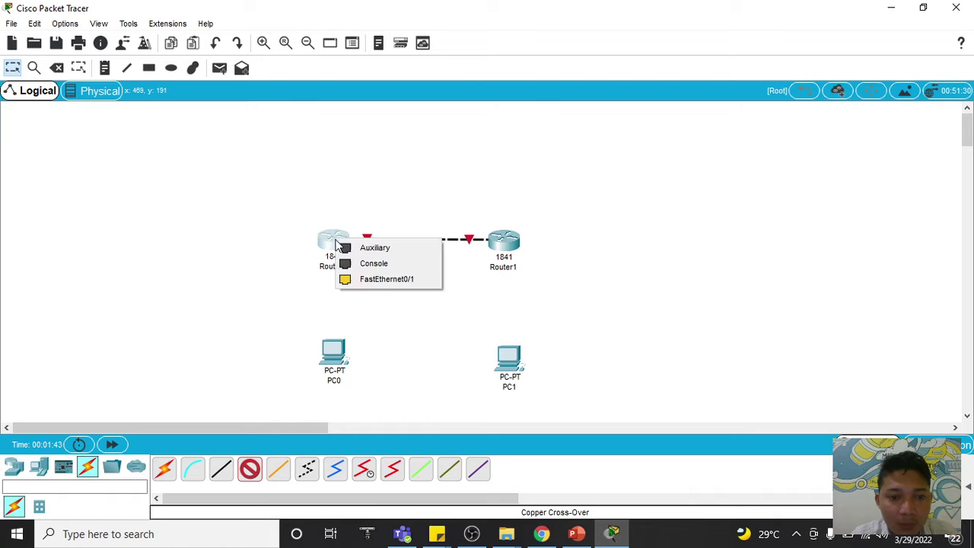
left_click(362, 279)
left_click(335, 356)
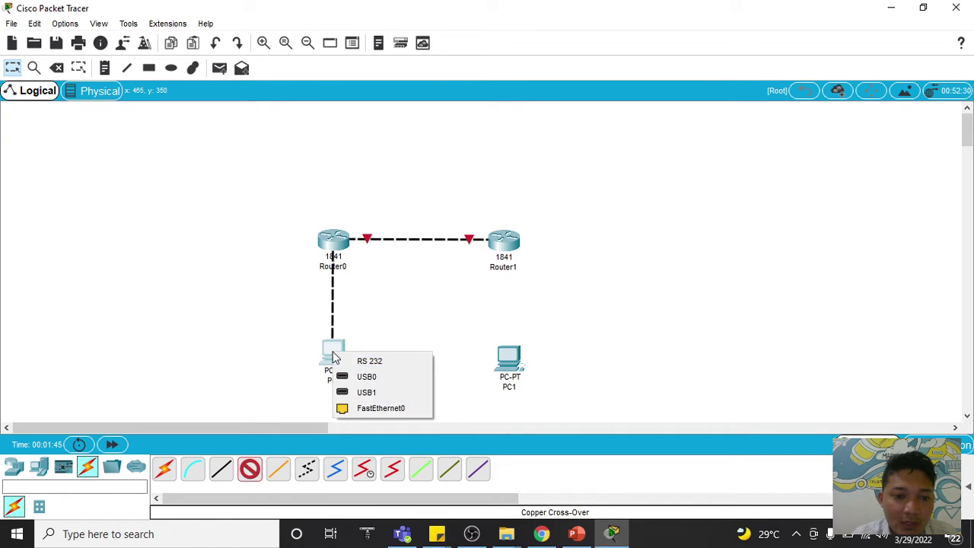
left_click(368, 408)
- Connect FastEthernet0/1 of Router1 to FastEthernet0 of PC1 with a copper cross-over cable
left_click(248, 473)
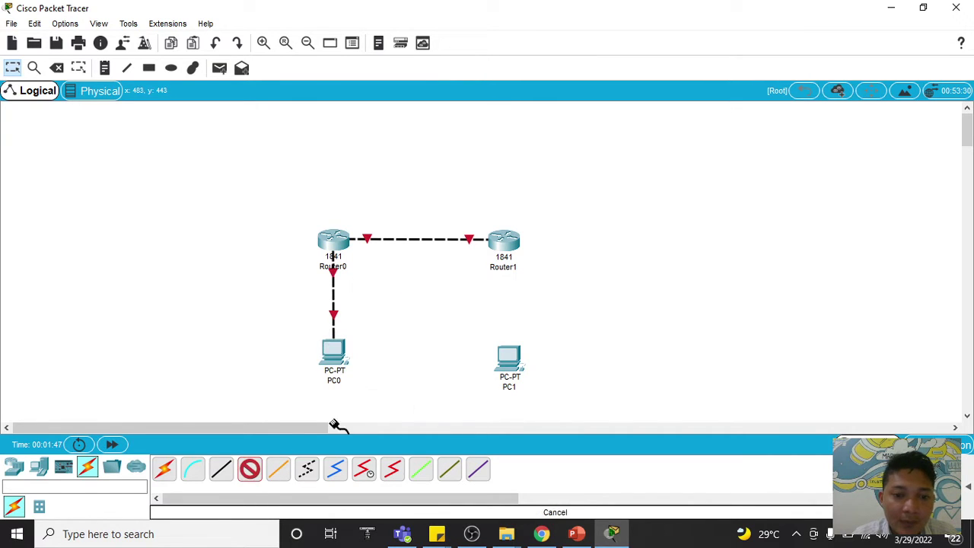
left_click(511, 243)
left_click(563, 278)
left_click(511, 368)
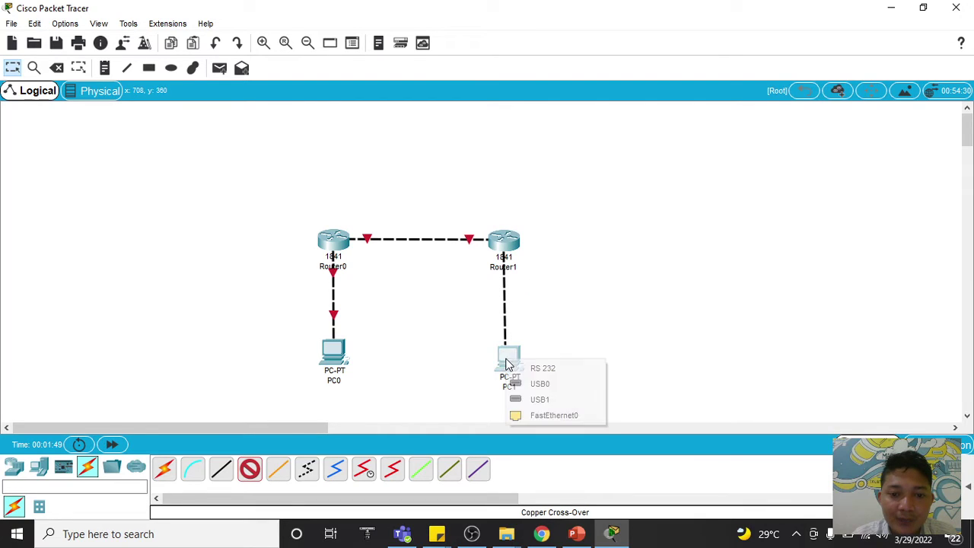
left_click(535, 413)
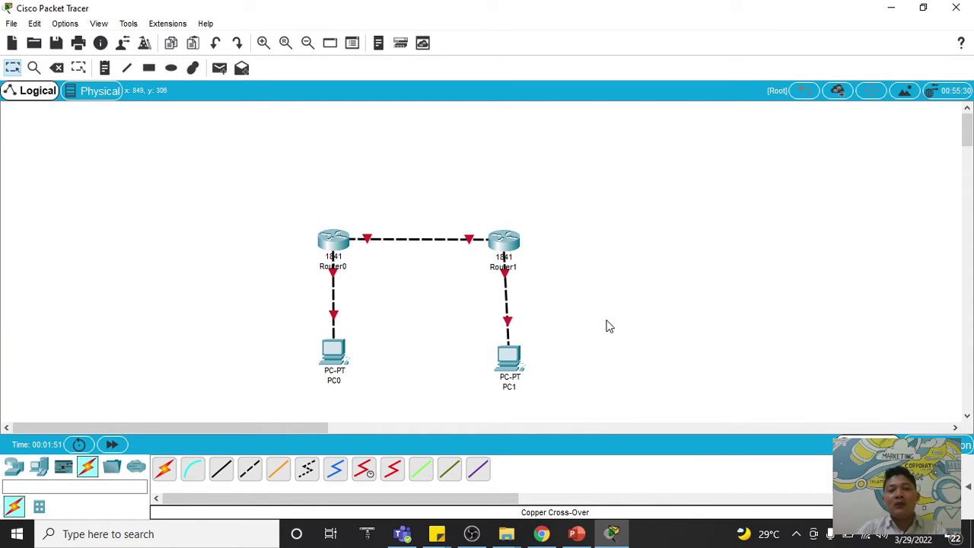
- Open PC0's IP configuration and check section c's topology diagram in Chrome for the PC0-side network address
left_click(337, 358)
left_click(369, 97)
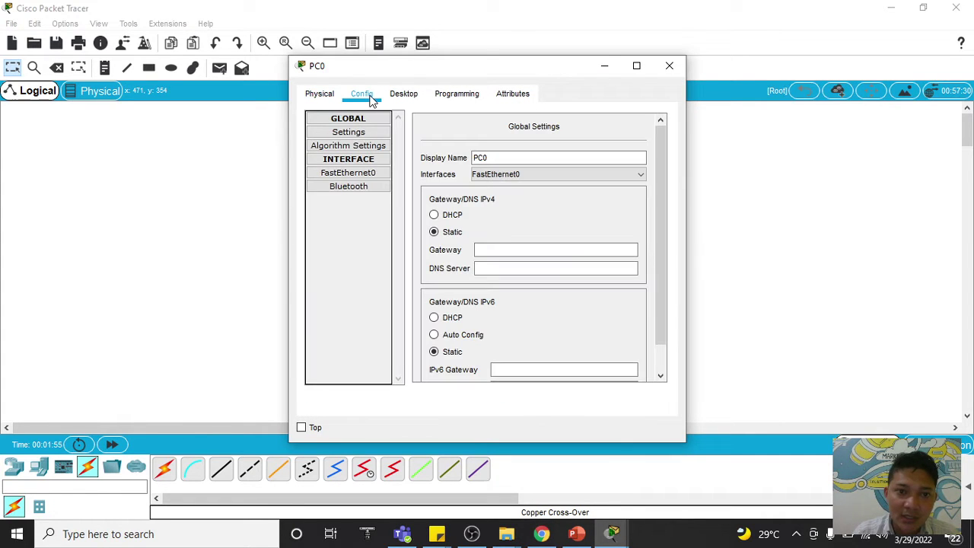
left_click(397, 96)
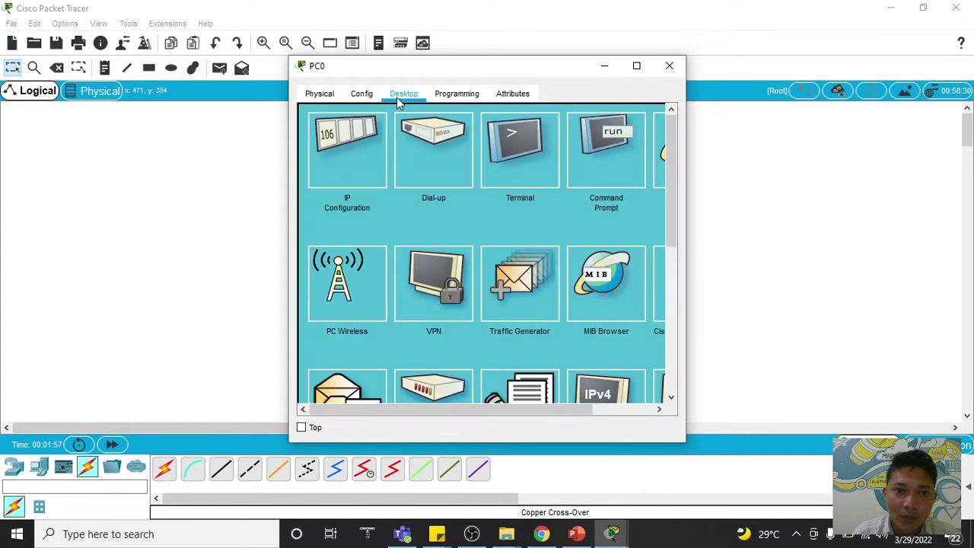
left_click(328, 149)
left_click(540, 532)
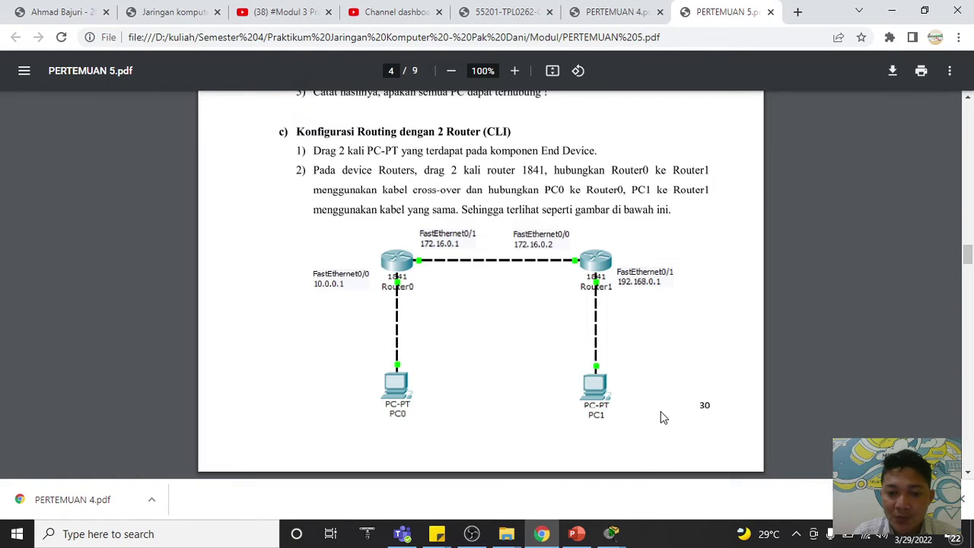
mouse_move(611, 532)
left_click(584, 496)
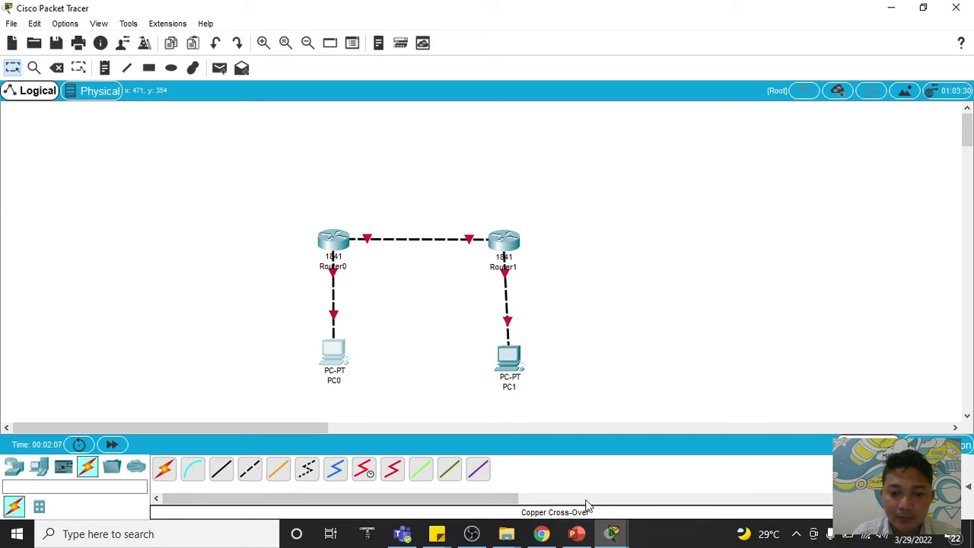
left_click(670, 502)
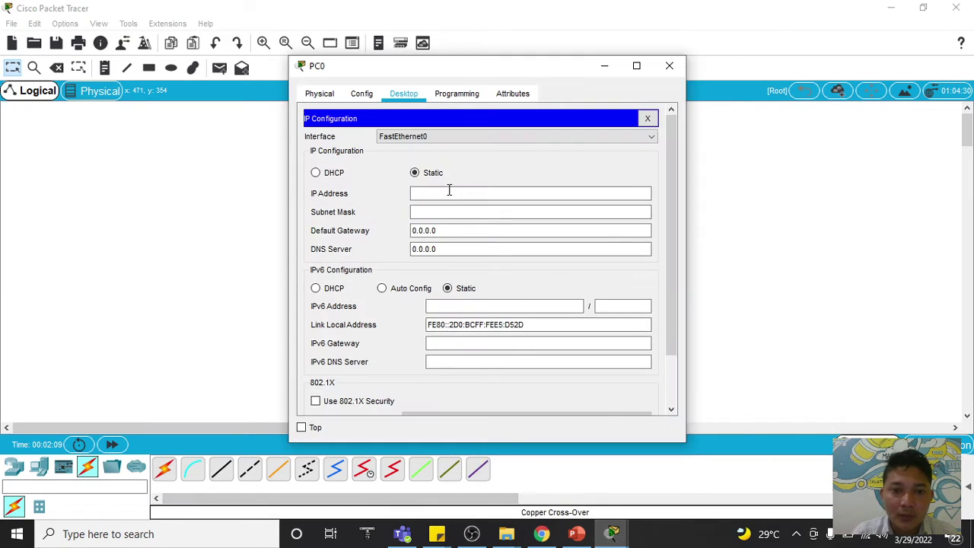
left_click(669, 66)
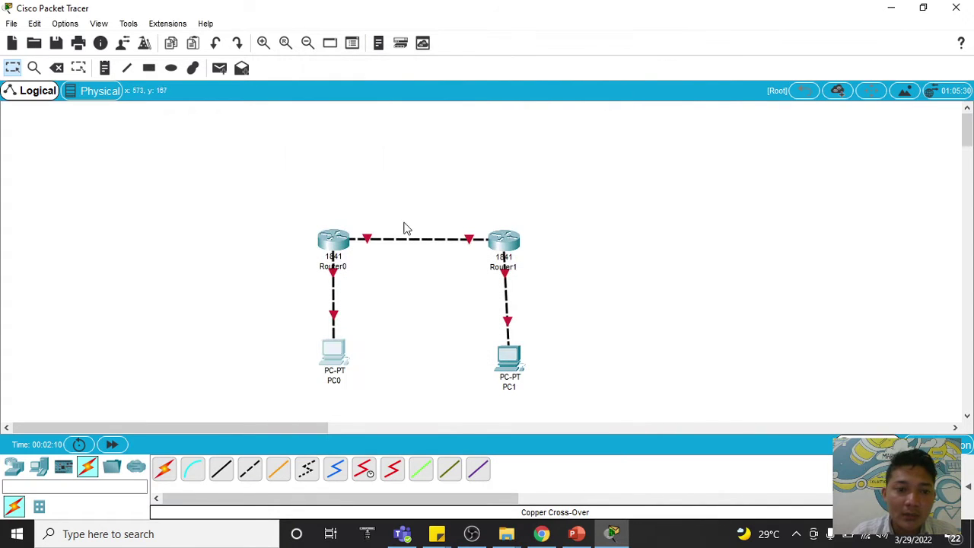
- Configure PC0 with static IP address 10.0.0.2, subnet mask 255.0.0.0 and default gateway 10.0.0.1
left_click(339, 354)
left_click(362, 156)
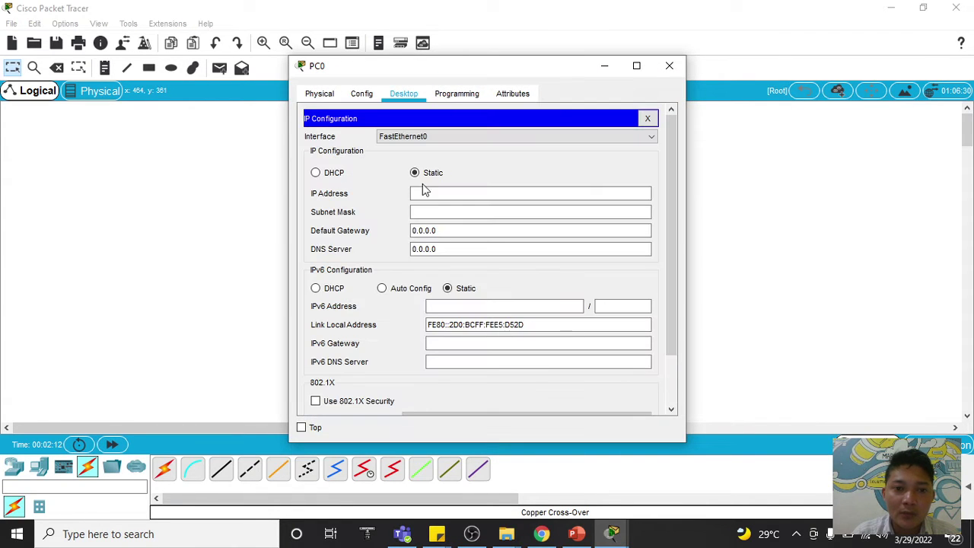
left_click(422, 192)
type("10.0.0.2")
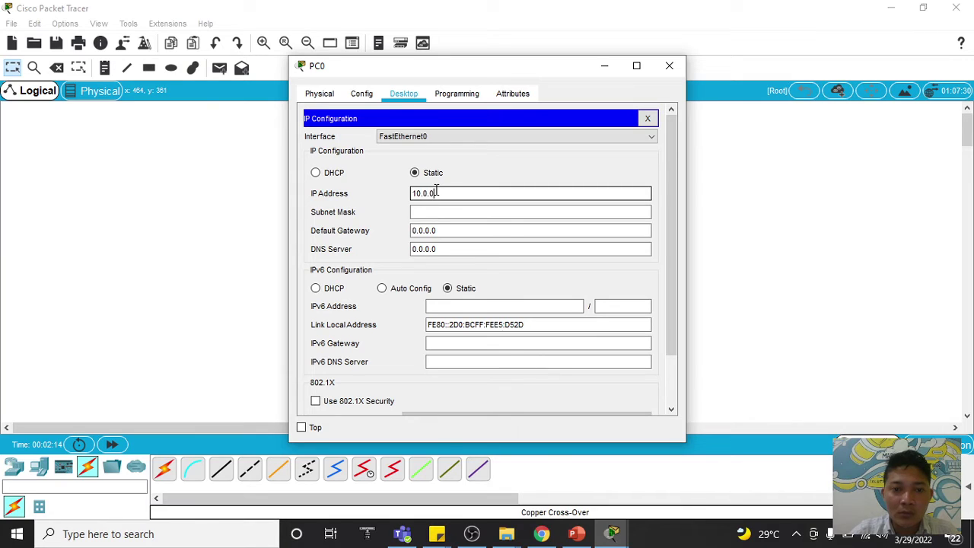
key("Tab")
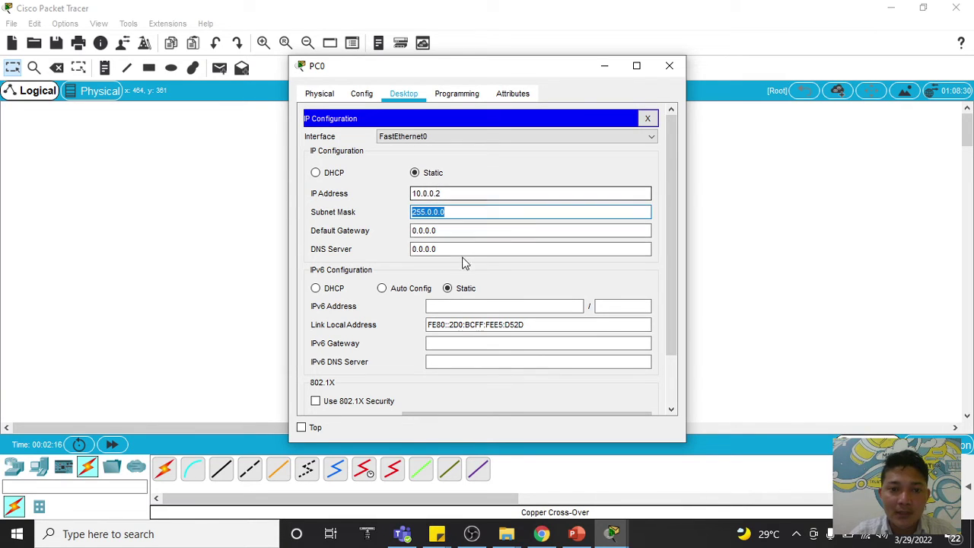
key("Tab")
type("10.0.0.1")
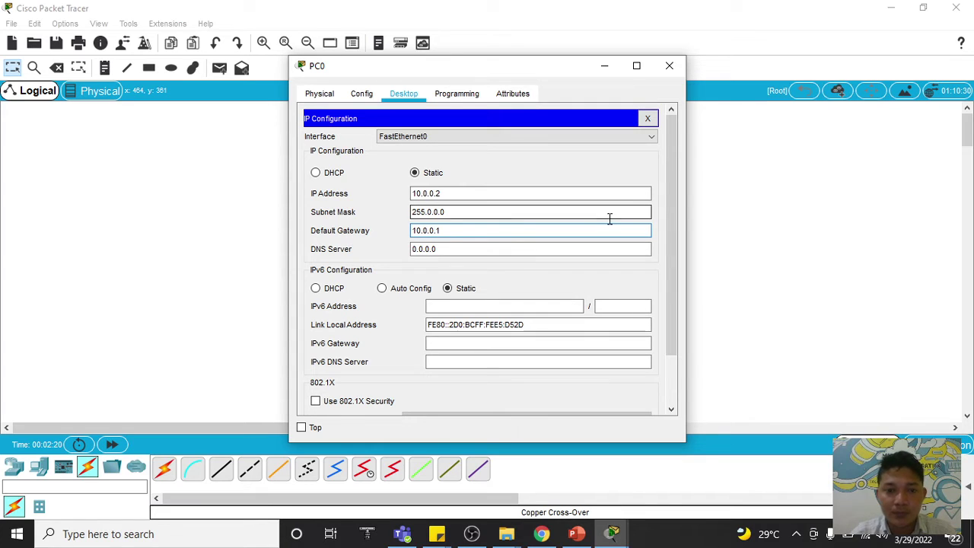
left_click(647, 118)
left_click(669, 66)
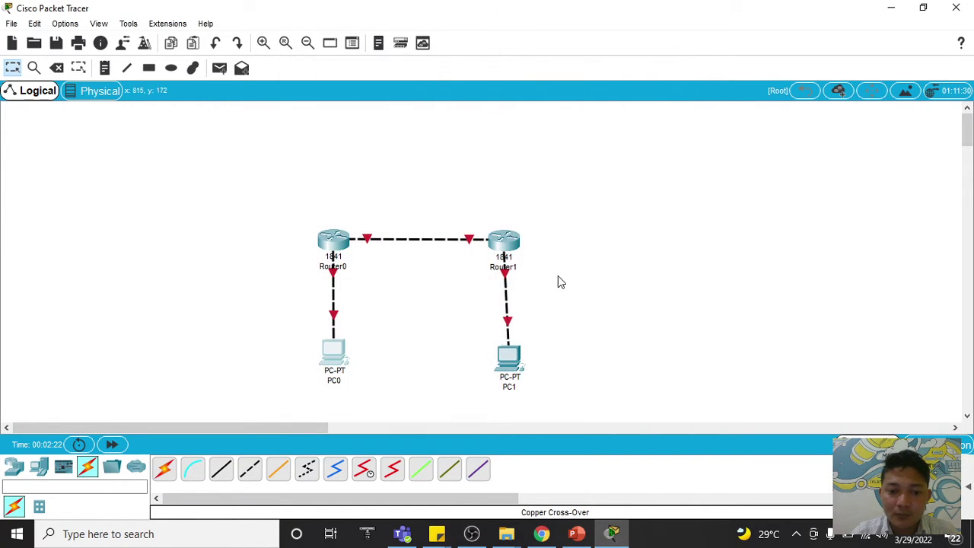
- Configure PC1 with static IP address 192.168.0.2, subnet mask 255.255.255.0 and default gateway 192.168.0.1
left_click(542, 533)
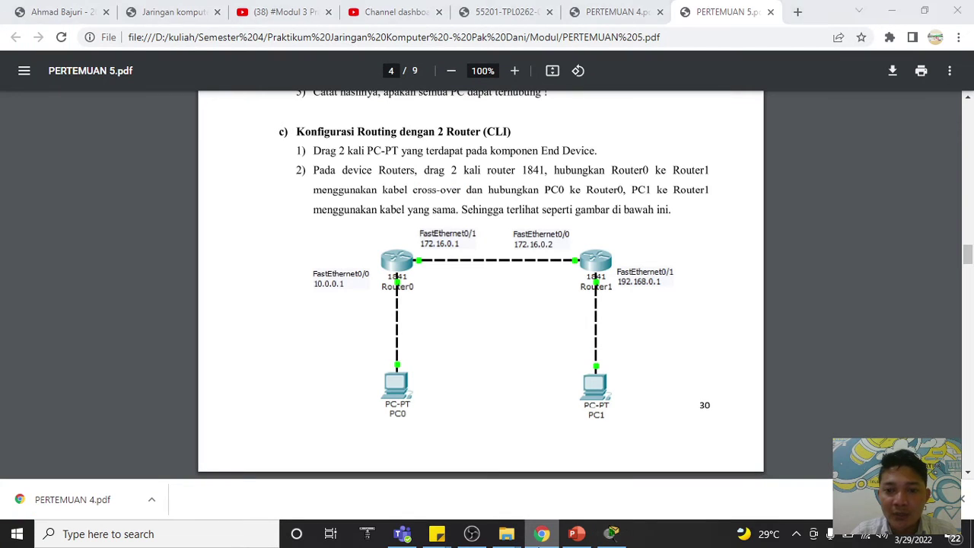
left_click(541, 533)
left_click(509, 380)
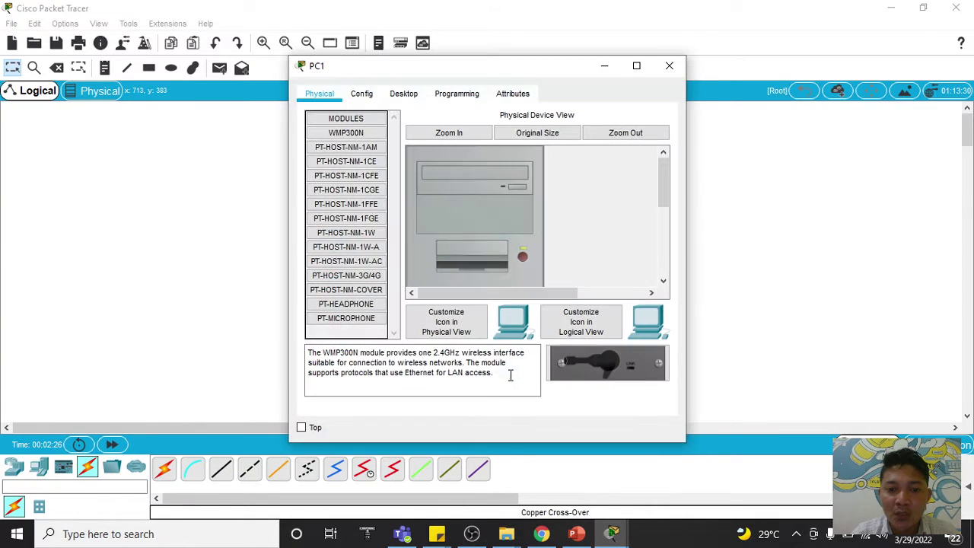
left_click(397, 94)
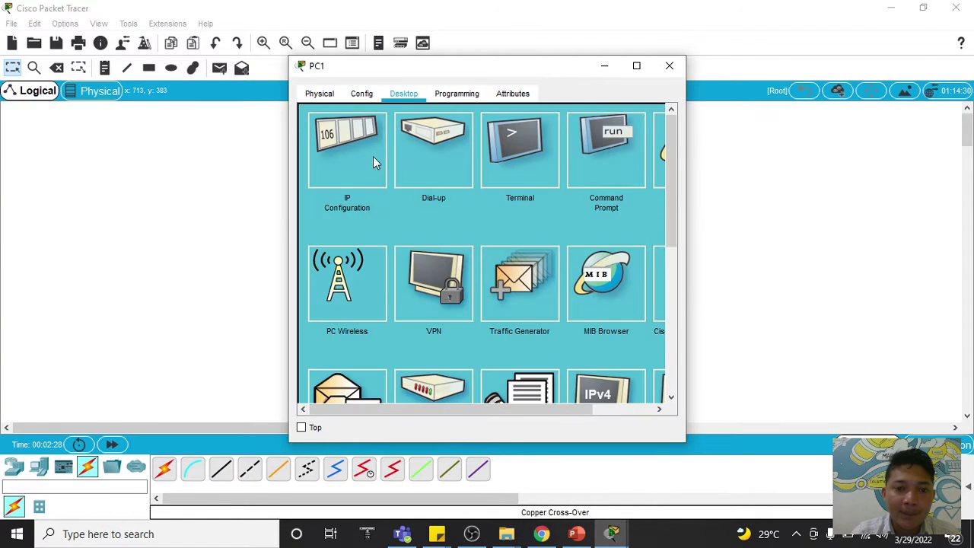
left_click(372, 156)
left_click(426, 192)
type("192.168.0.2")
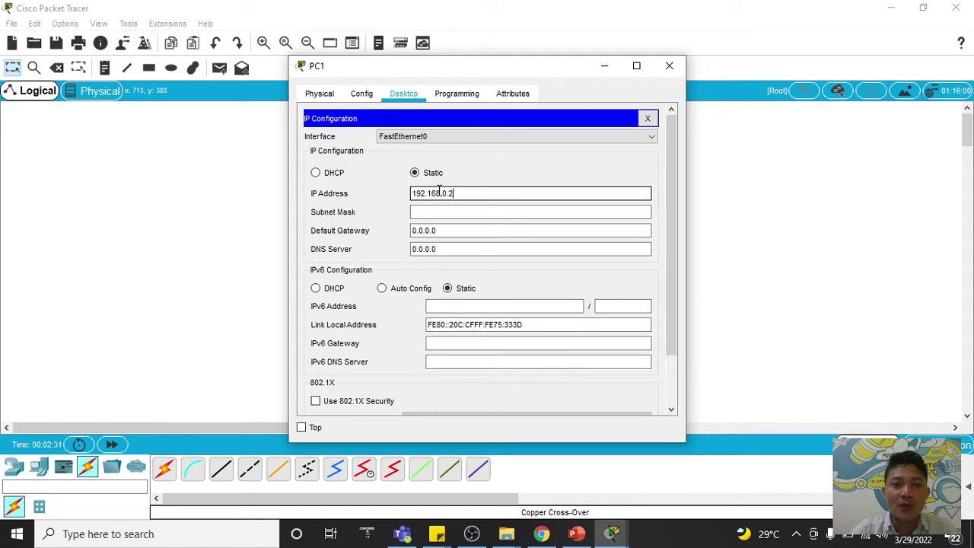
key("Tab")
key("Tab")
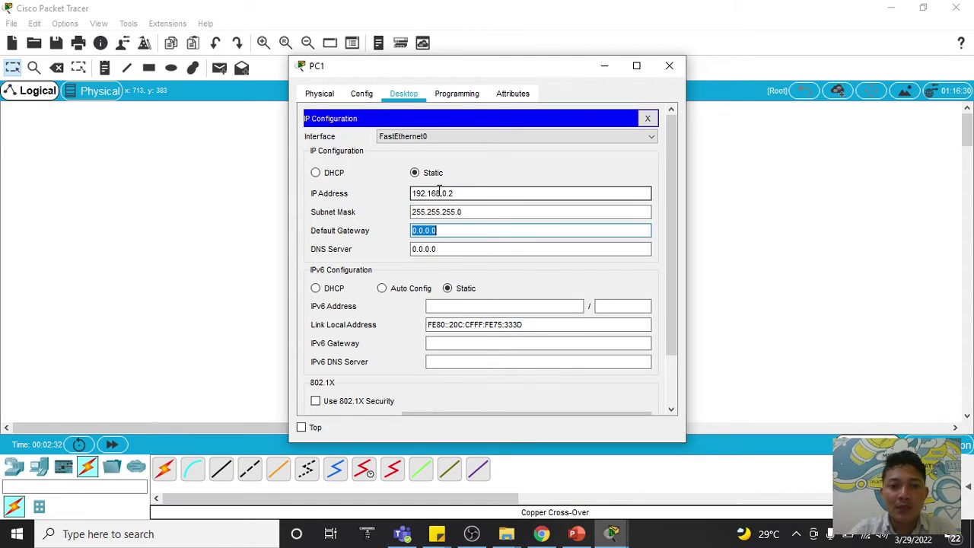
type("192.168.0.1")
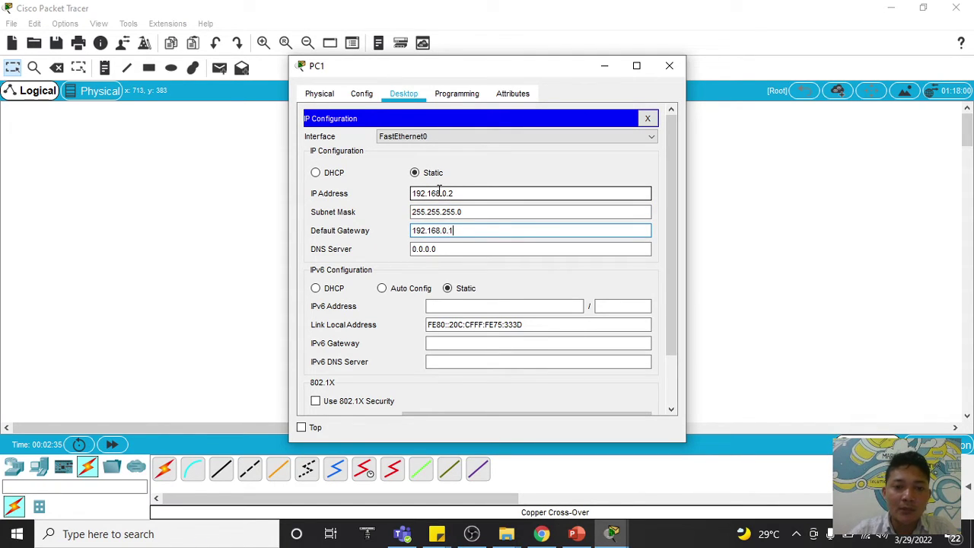
key("Tab")
left_click(669, 66)
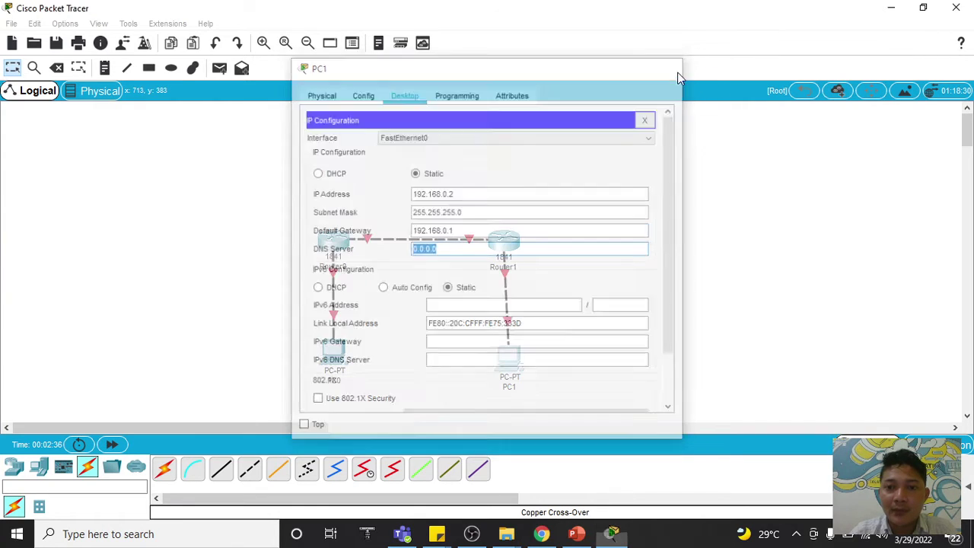
- Open Router0 and read the lab module's CLI commands for configuring both routers in Chrome
left_click_drag(275, 319, 625, 405)
left_click(342, 251)
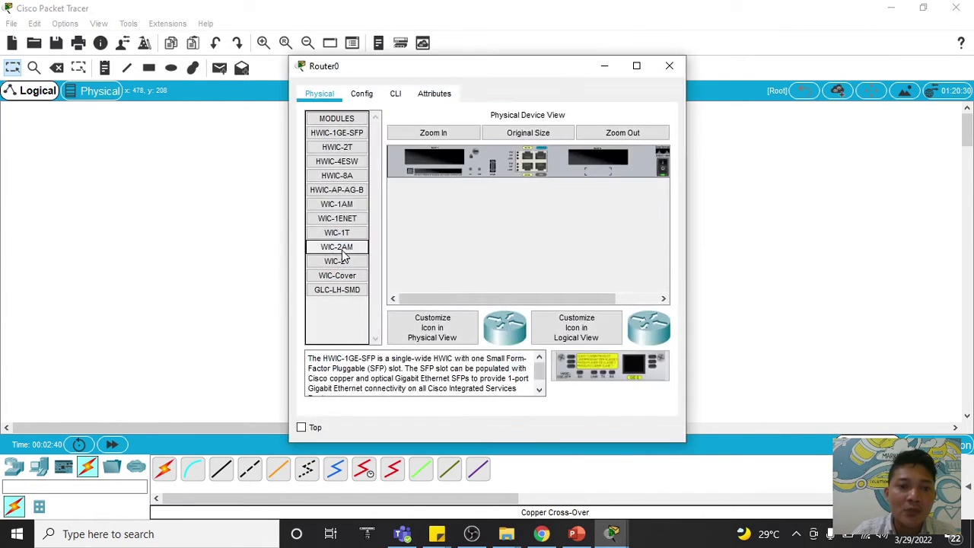
left_click_drag(395, 73, 661, 66)
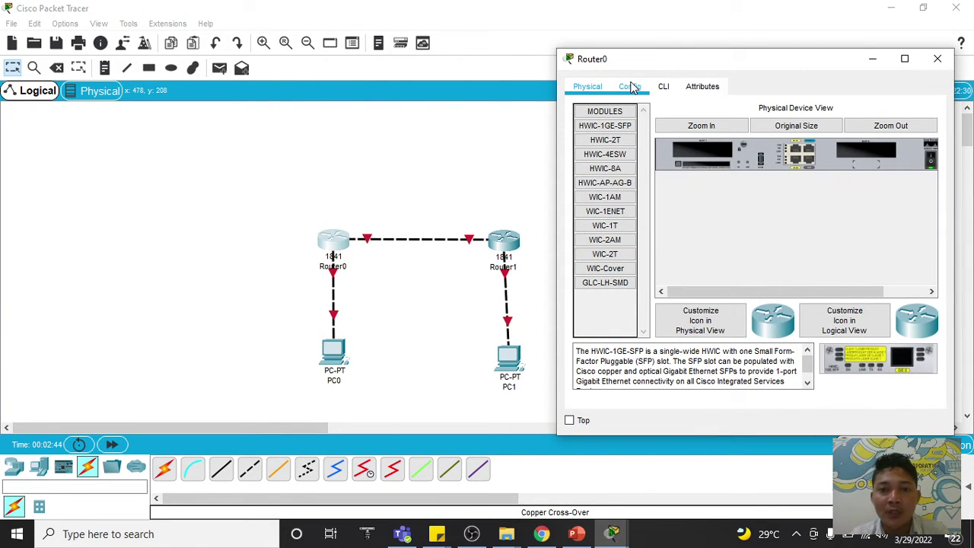
left_click(541, 533)
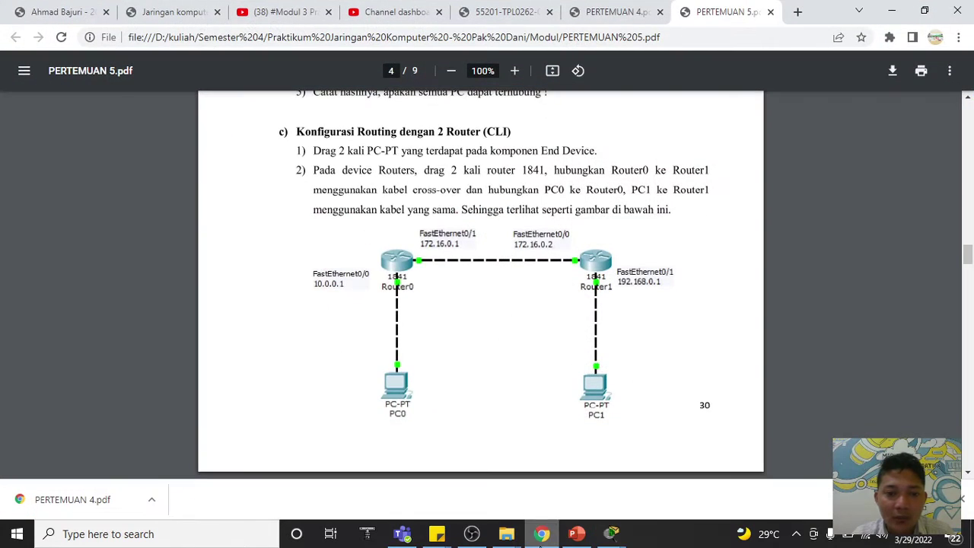
scroll(497, 331, "down", 10)
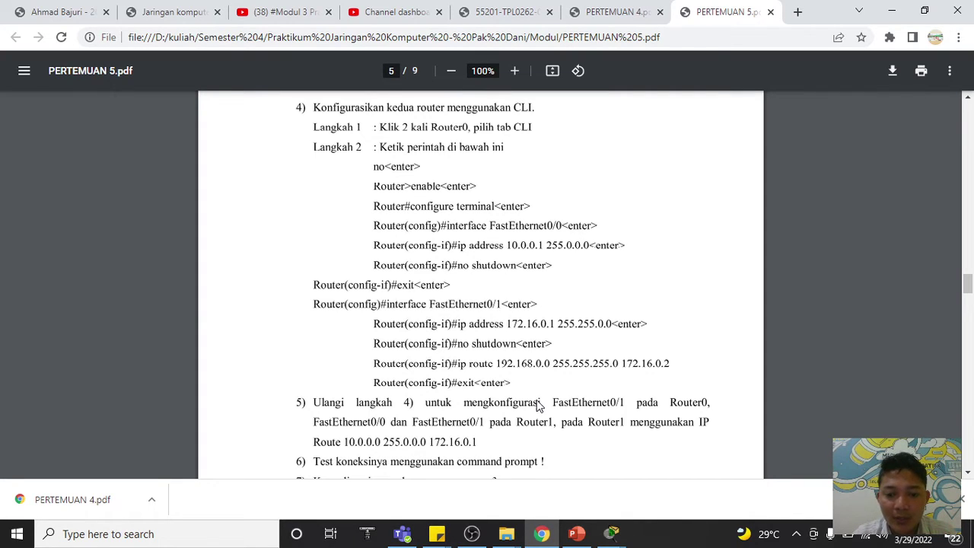
mouse_move(616, 536)
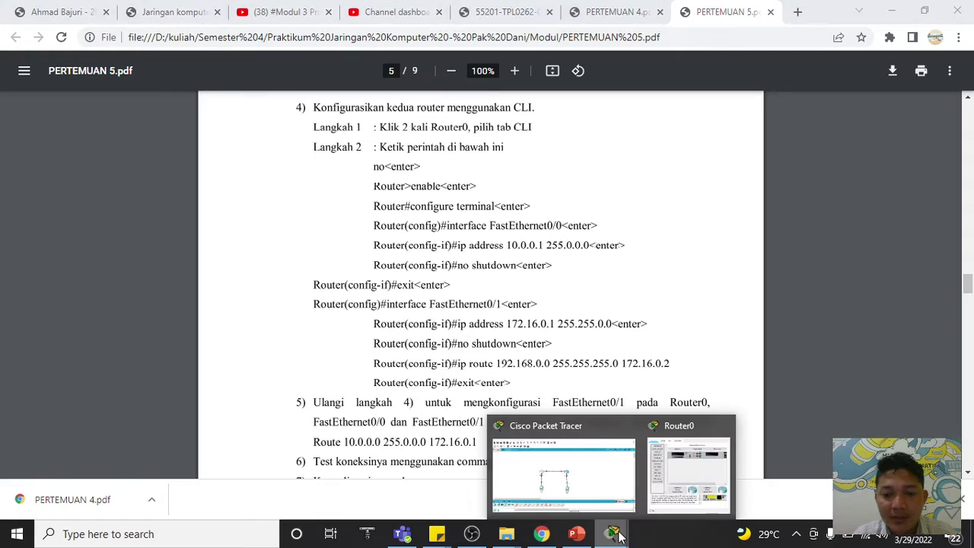
left_click(601, 476)
left_click(666, 481)
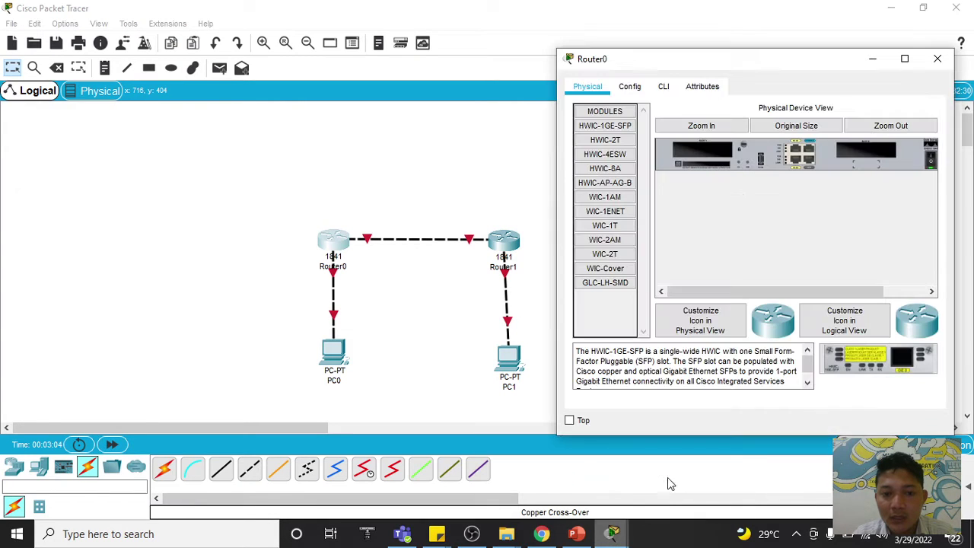
- Open Router0's command line interface and try to get past the initial configuration dialog question
left_click(667, 87)
key("Return")
key("Return")
key("Return")
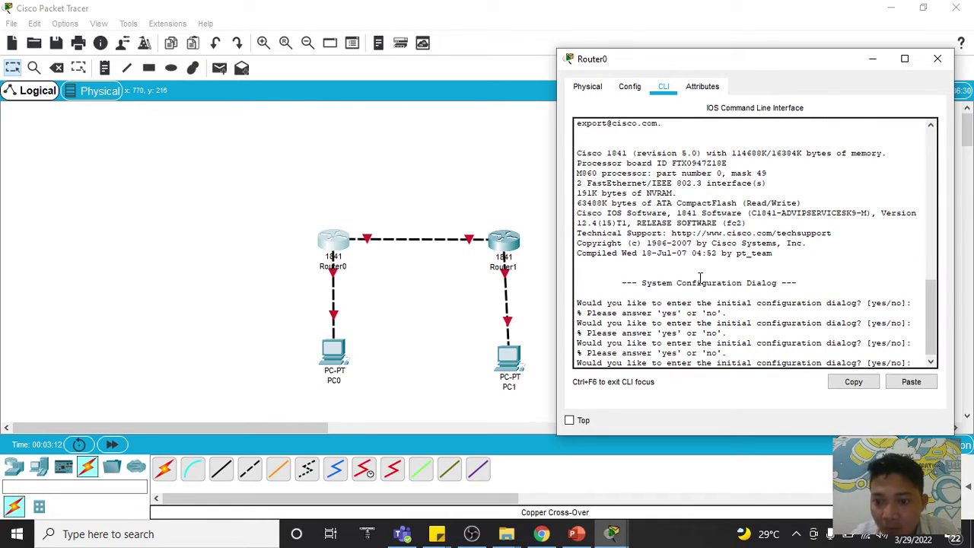
type("ni")
key("Return")
type("ni")
key("Return")
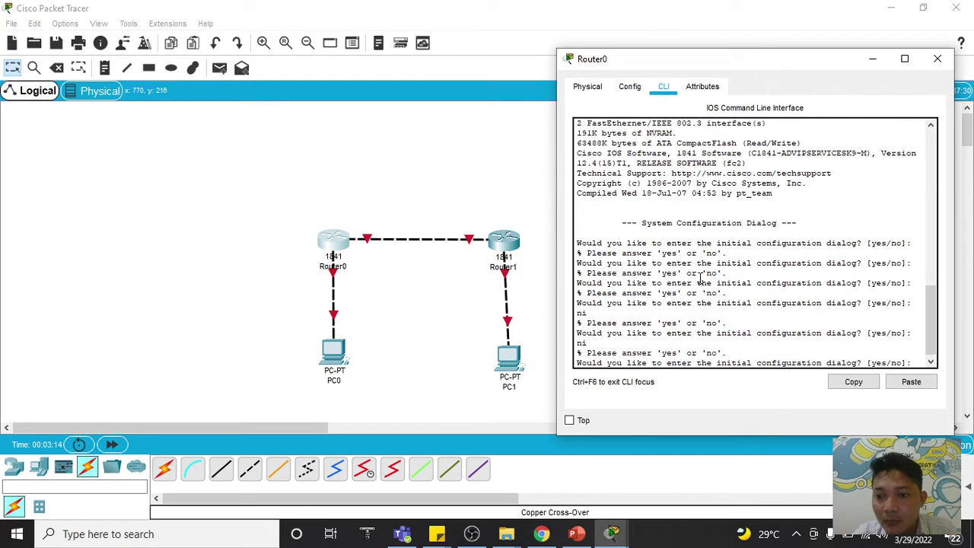
type("ni")
key("Return")
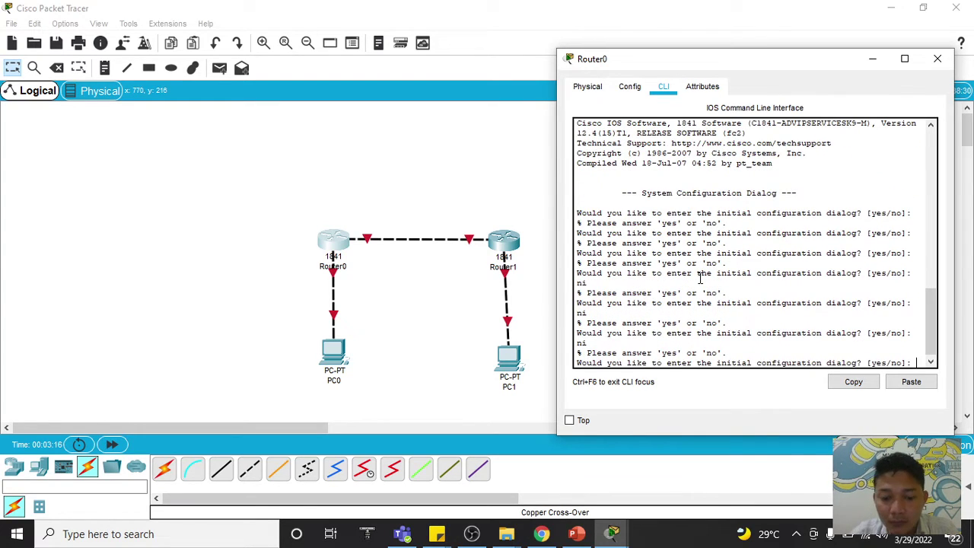
- Answer yes to Router0's initial configuration dialog, then abort the basic management setup and start the user-mode prompt
type("yes")
key("Return")
key("Return")
key("Return")
key("Return")
key("Return")
key("ctrl+c")
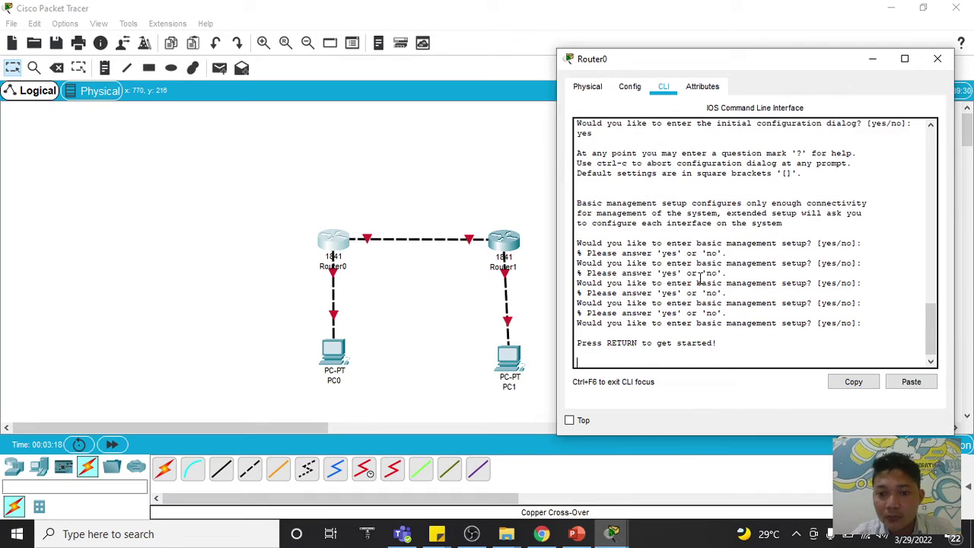
key("Return")
key("Return")
key("Return")
key("Return")
key("Return")
key("Return")
key("Return")
key("Return")
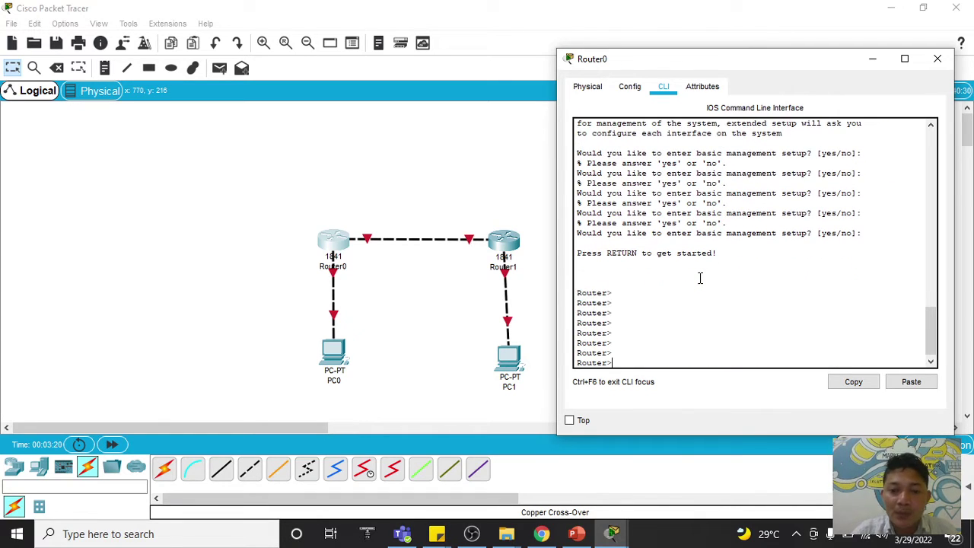
- Enter privileged mode on Router0 and start global configuration from the terminal
type("ena")
key("Return")
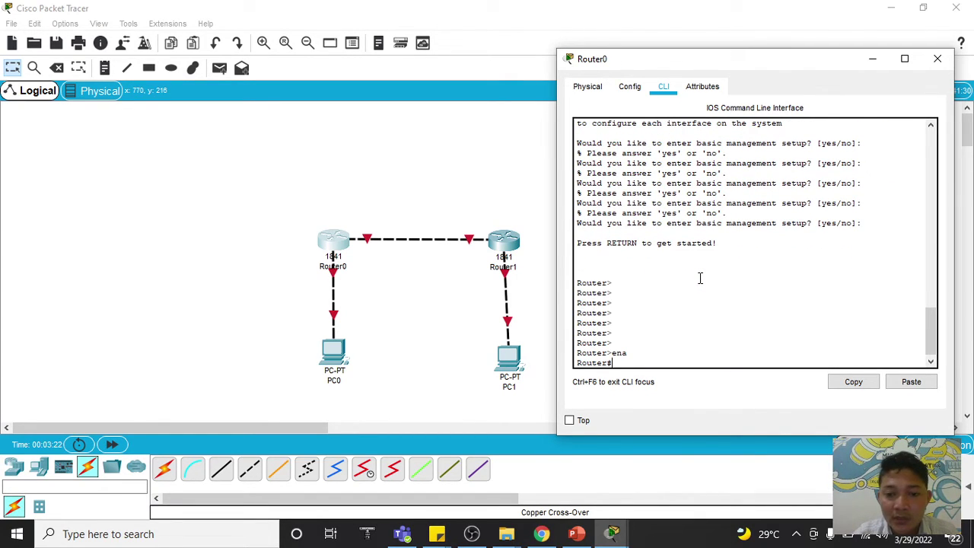
type("config")
key("Return")
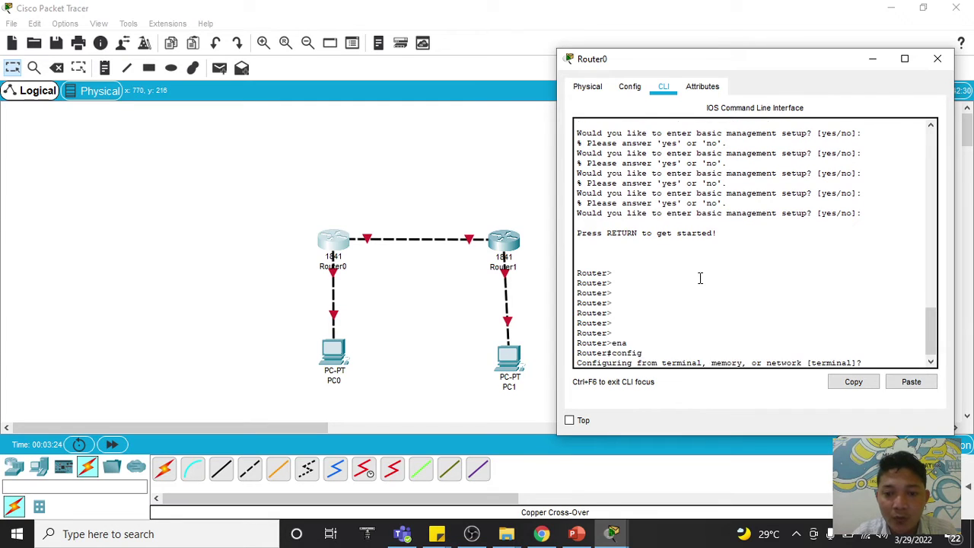
key("Return")
key("Return")
key("Return")
key("Return")
key("Return")
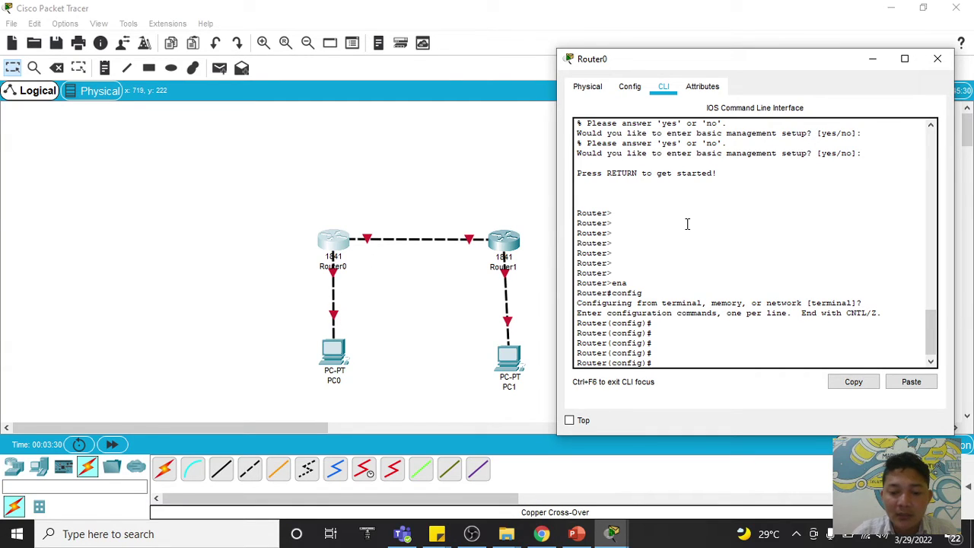
- Examine Router0's interface names and status from configuration mode with the do show interface command
type("show interface")
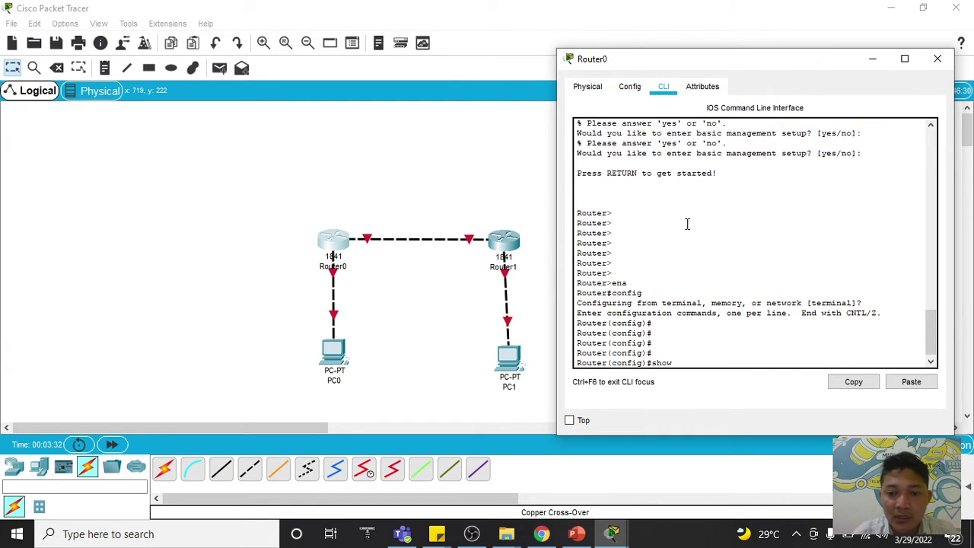
key("Return")
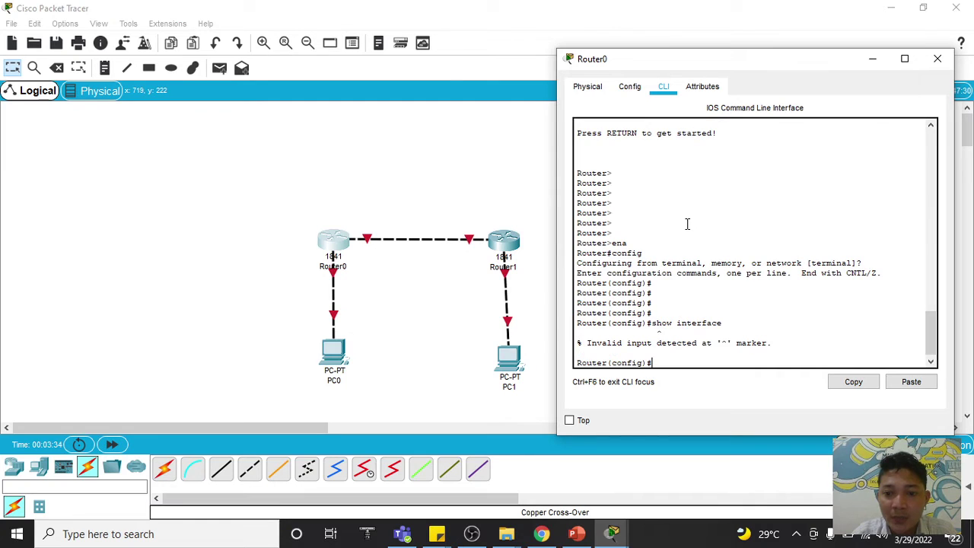
type("do sh")
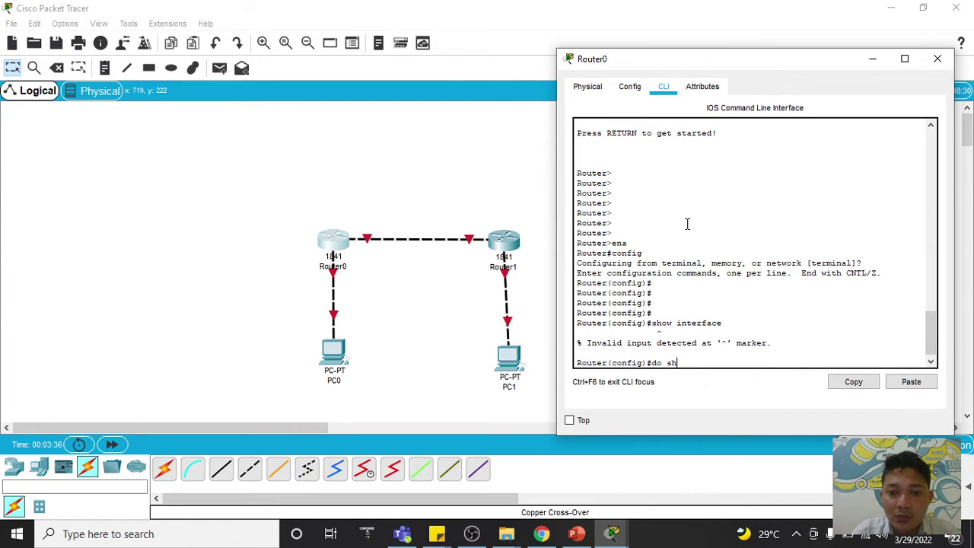
type("ow interface")
key("Return")
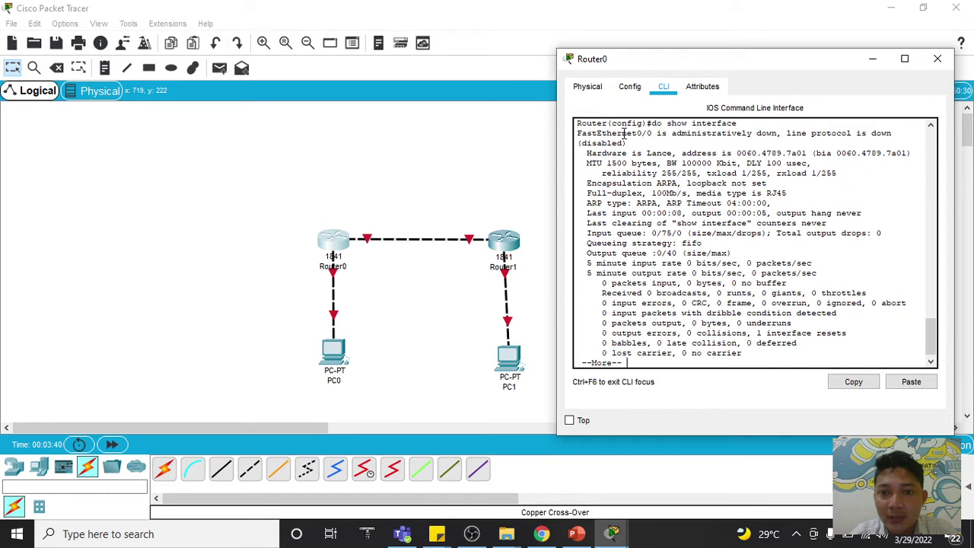
key("space")
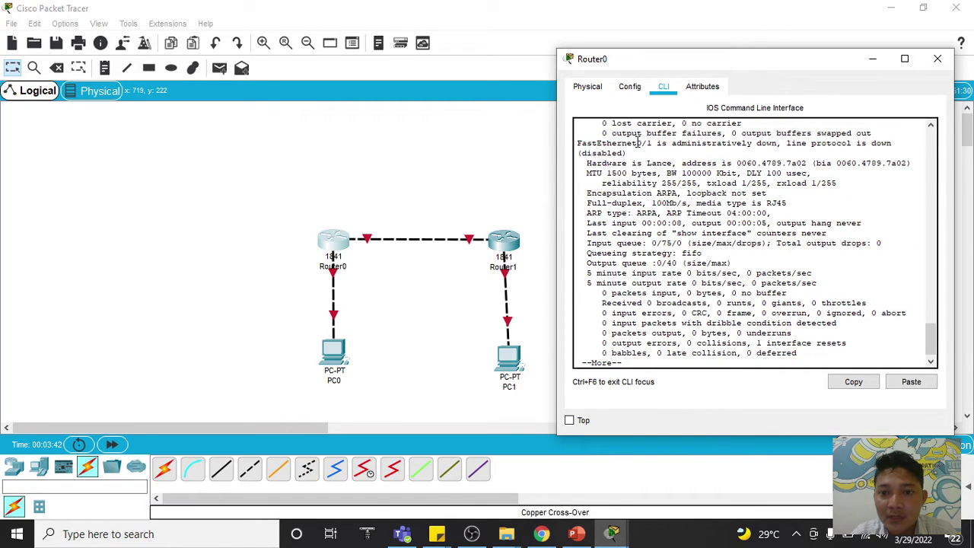
key("q")
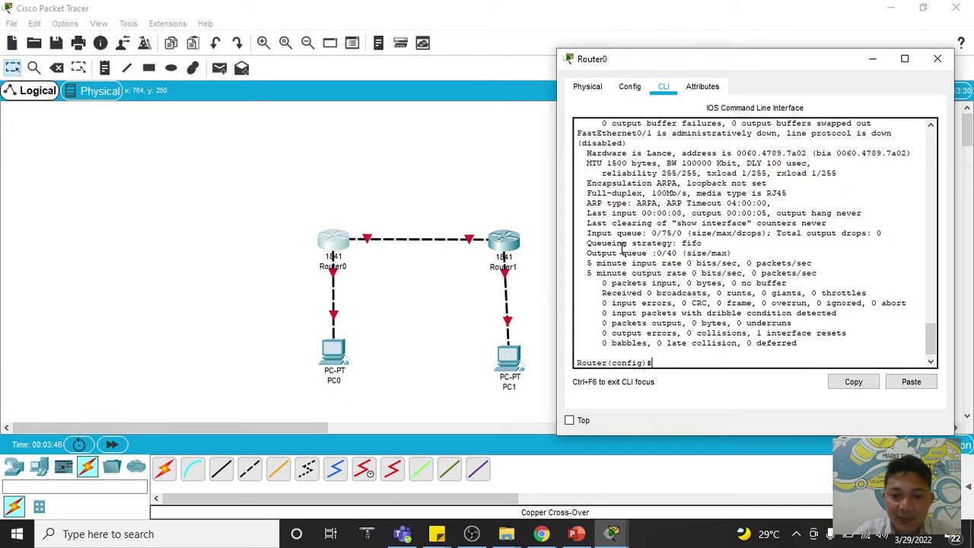
key("Return")
key("Return")
- Assign IP address 10.0.0.1 with mask 255.0.0.0 to Router0's fastEthernet 0/1 interface and enable it with no shutdown
type("interface")
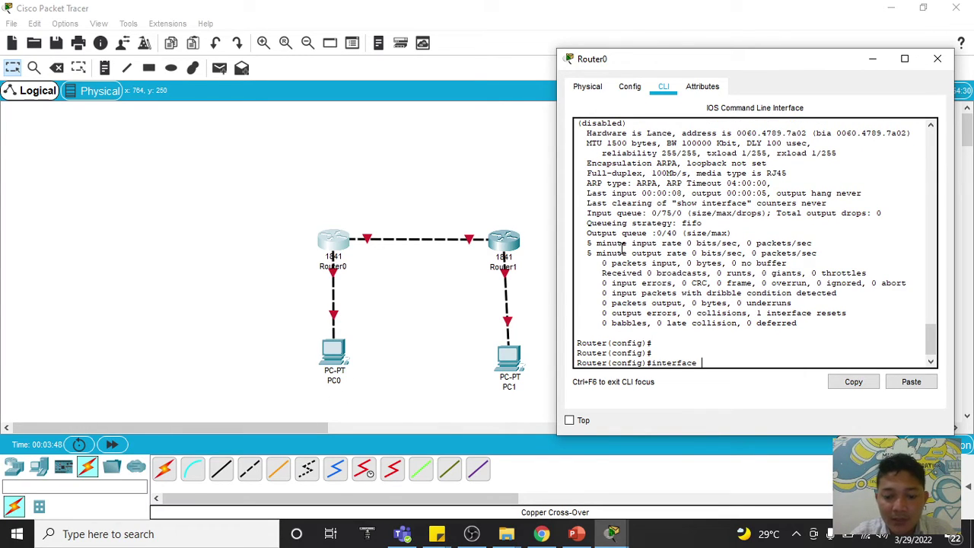
type(" f")
key("Tab")
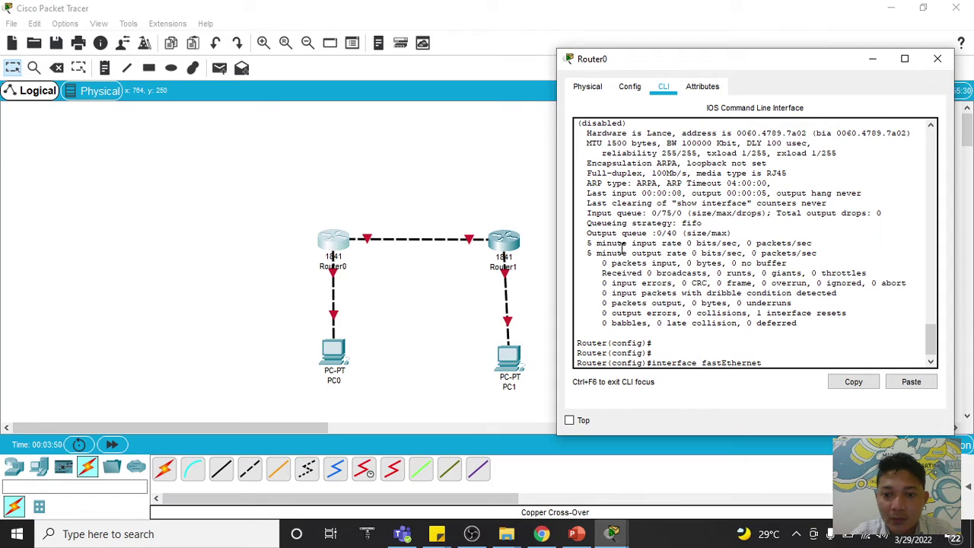
type("0/1")
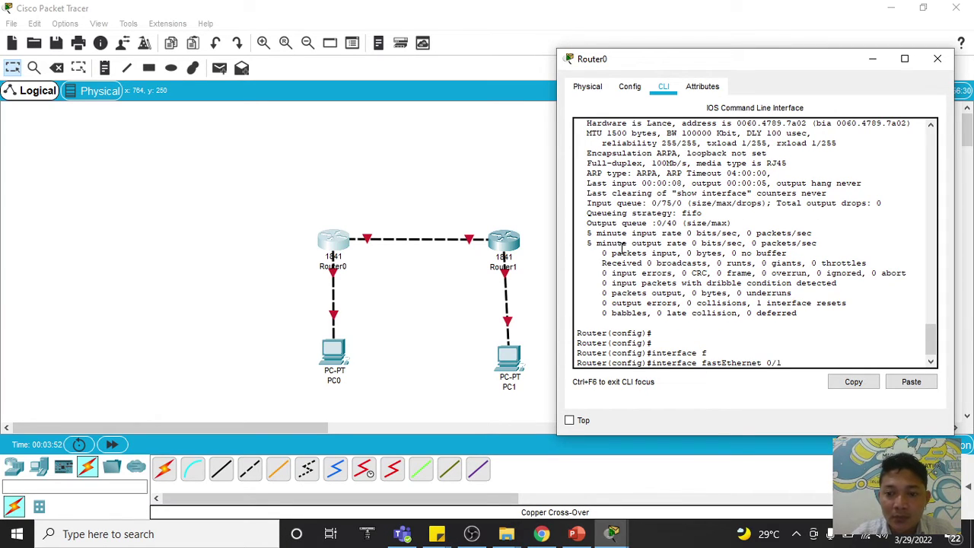
key("Return")
type("ip add")
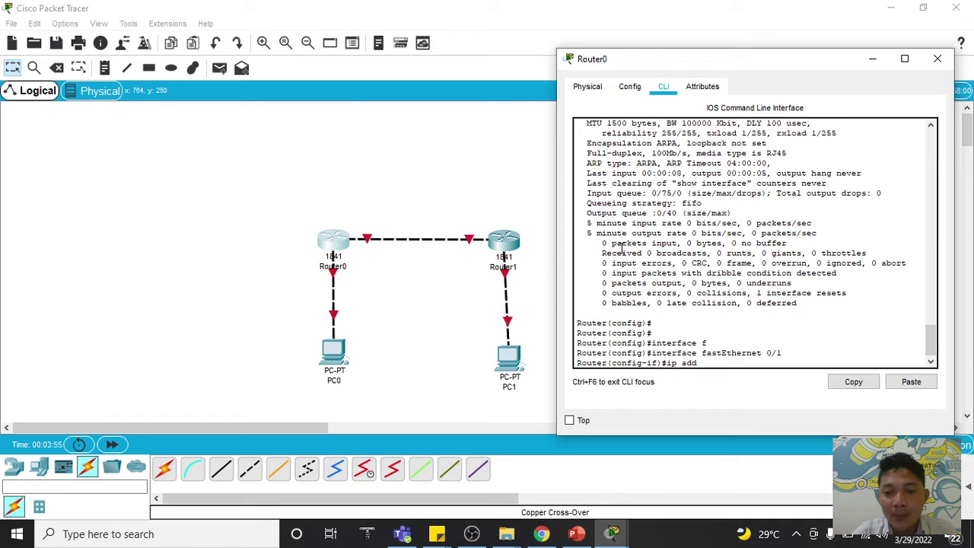
key("Tab")
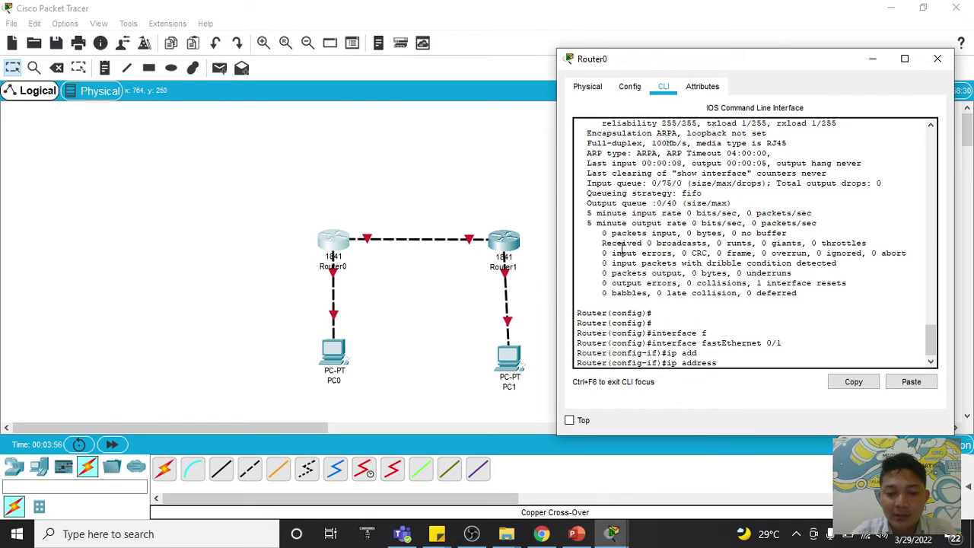
type("10.0.0.1 255.0.0.0")
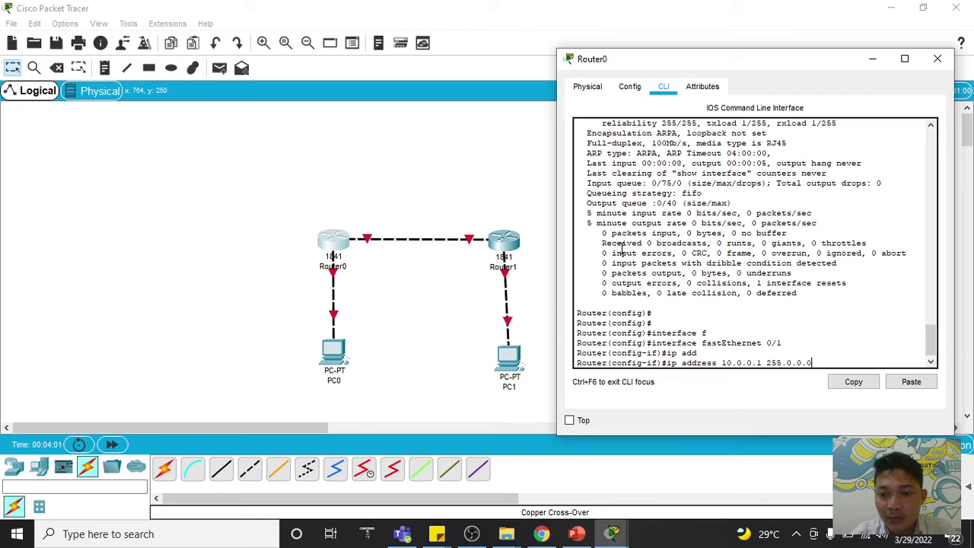
key("Return")
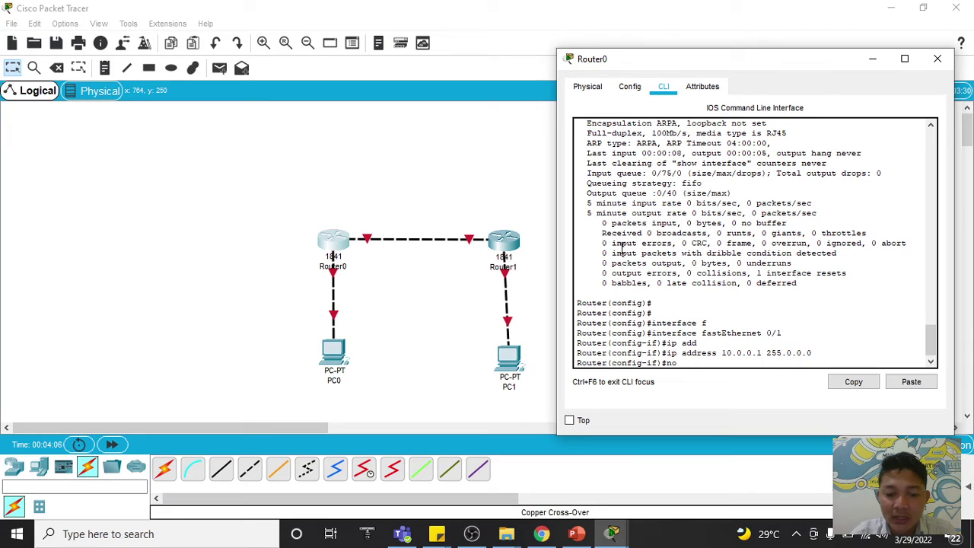
type("no shu")
key("Tab")
key("Return")
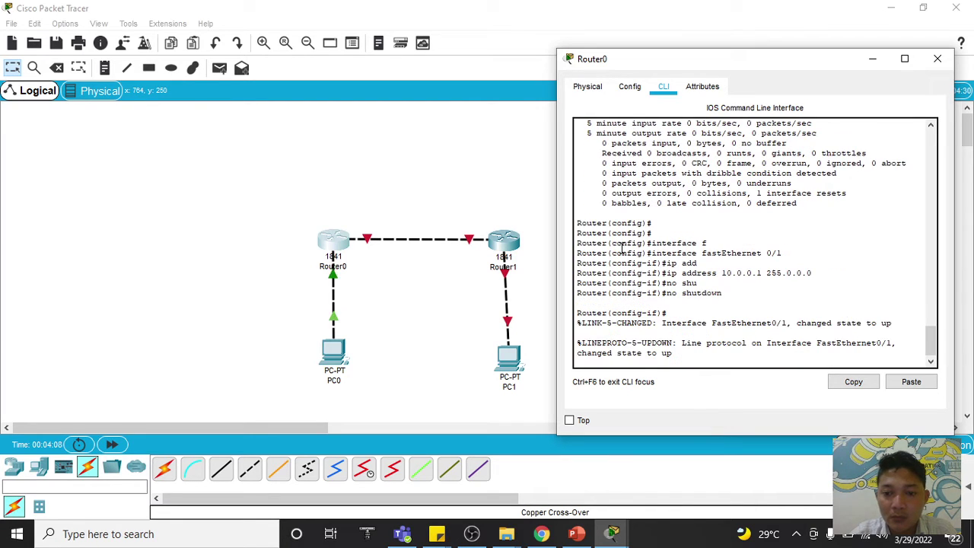
- Exit the fastEthernet 0/1 configuration on Router0 and enter interface configuration for fastEthernet 0/0
key("Return")
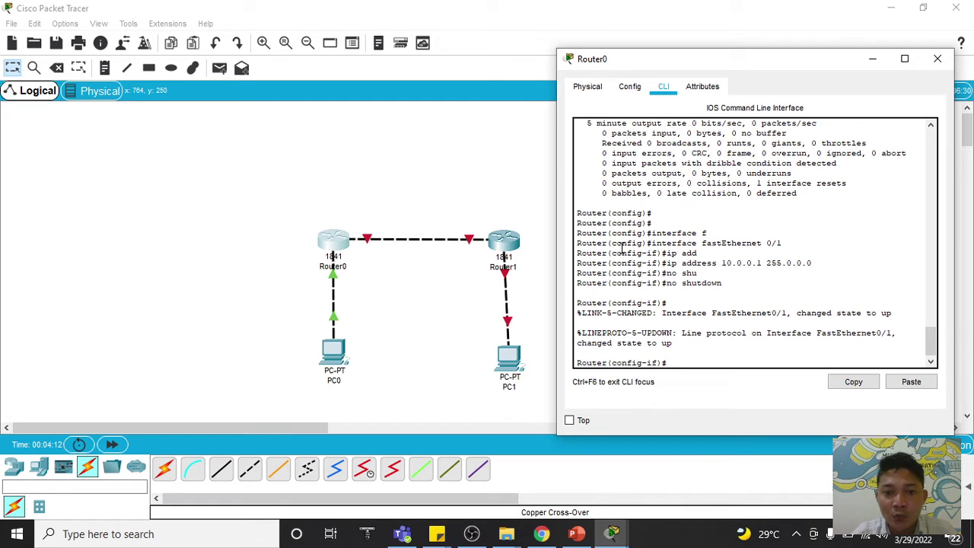
type("xit")
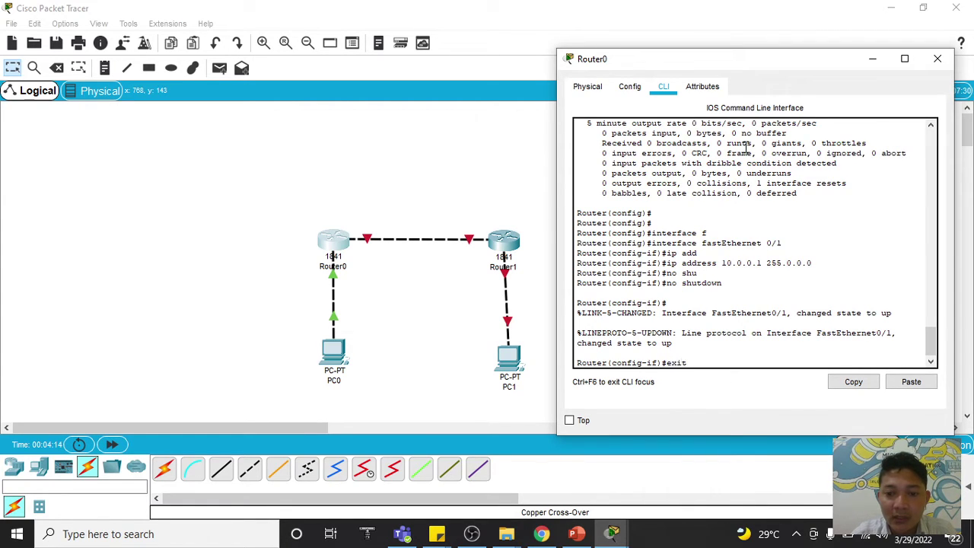
key("Return")
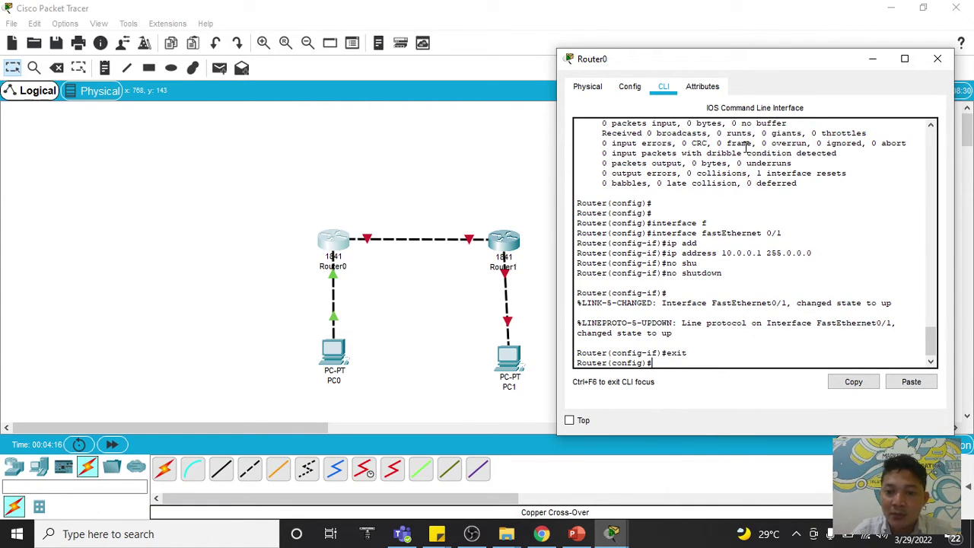
type("inte")
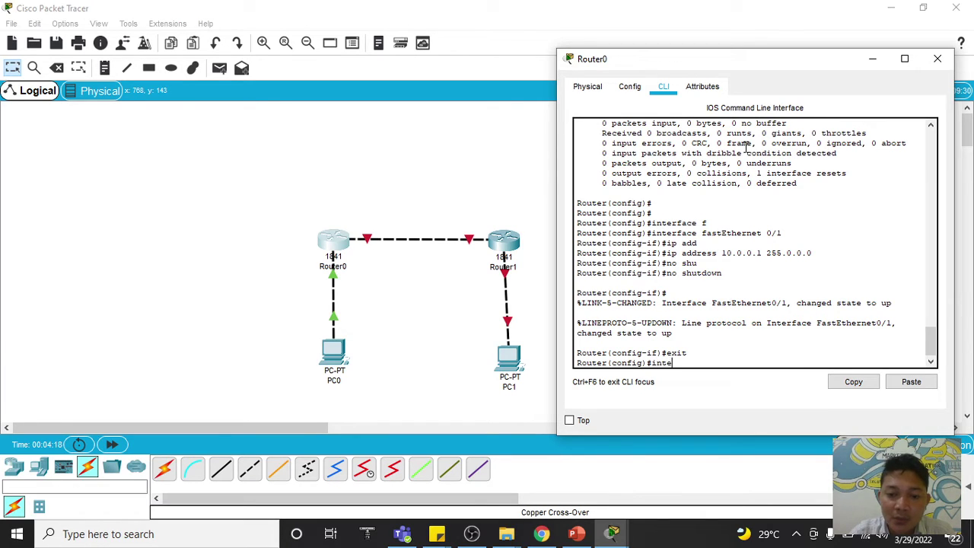
type("rface f")
key("Tab")
type("0/0")
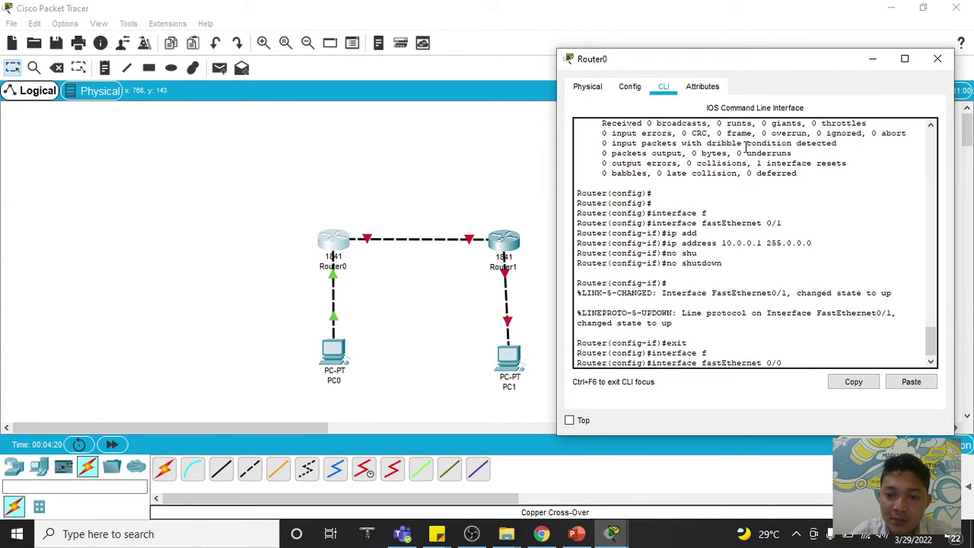
key("Return")
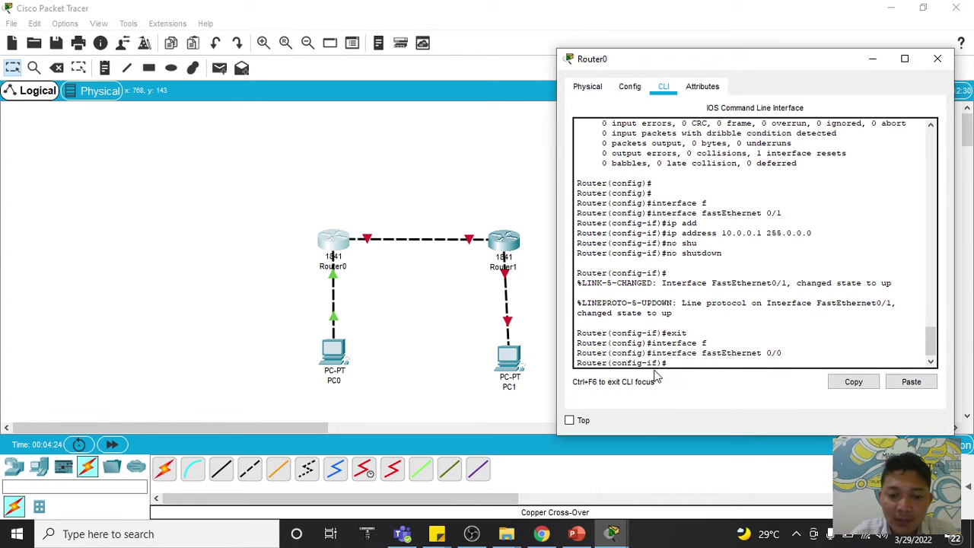
- Check the addressing diagram in PERTEMUAN 5.pdf in Chrome, then return to Packet Tracer and assign 172.16.0.1 with mask 255.255.0.0 to Router0's fastEthernet 0/0
left_click(541, 533)
scroll(520, 258, "up", 5)
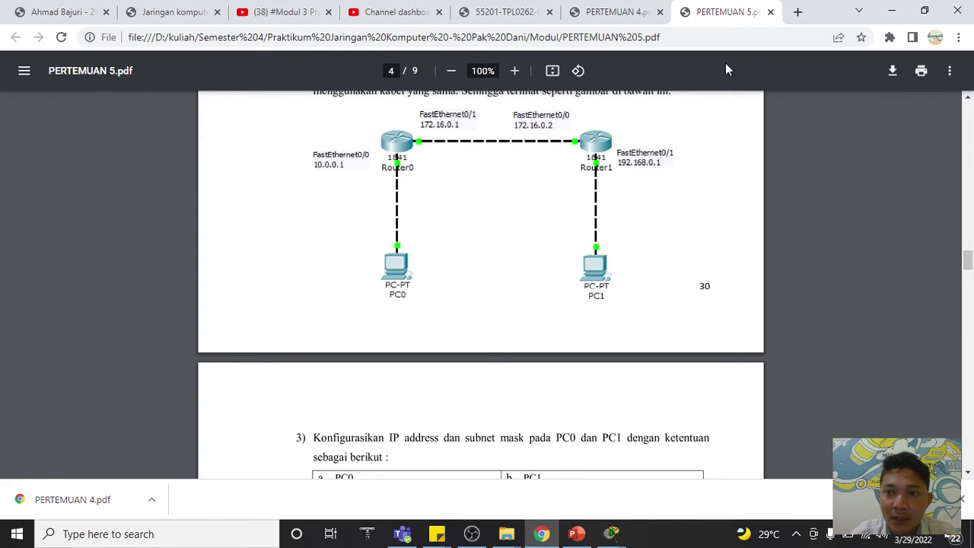
left_click(890, 10)
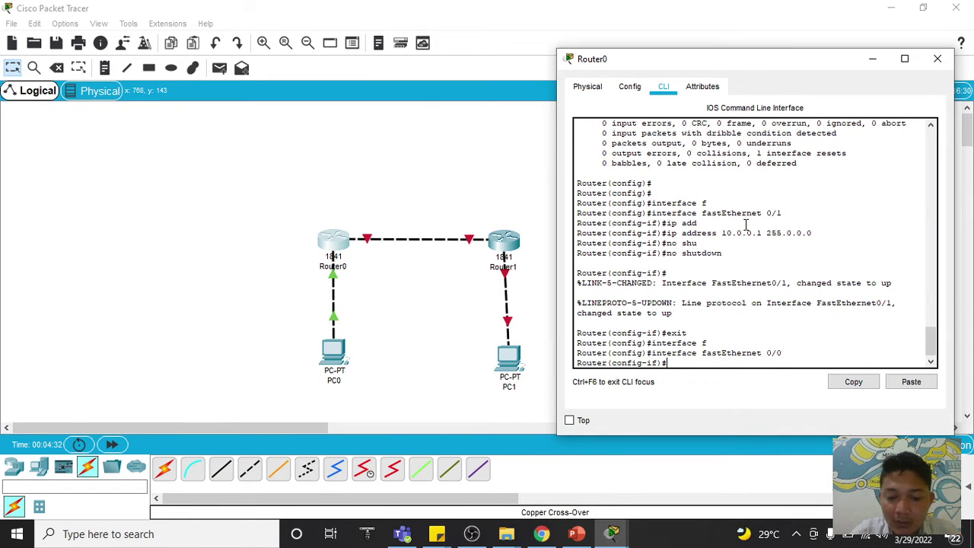
type("add")
key("Tab")
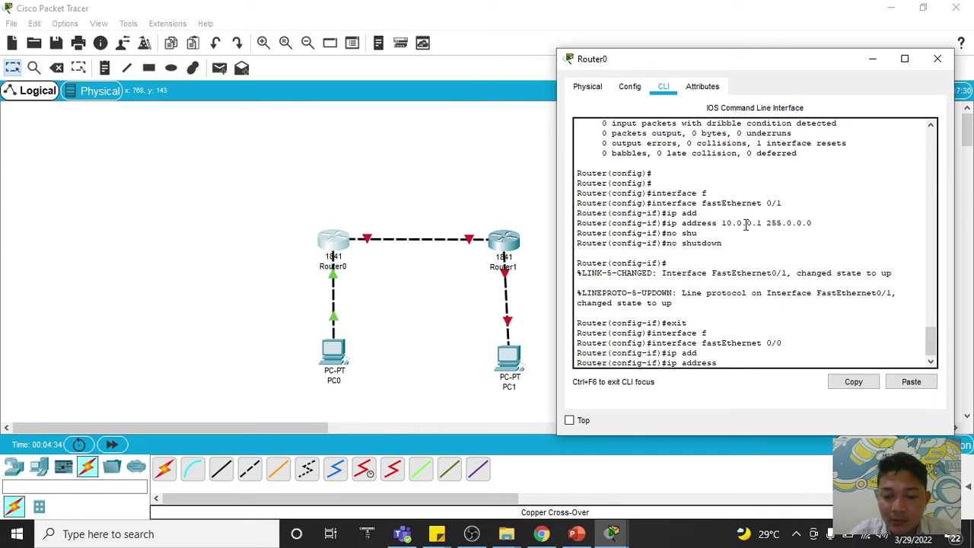
type("172.16.0.")
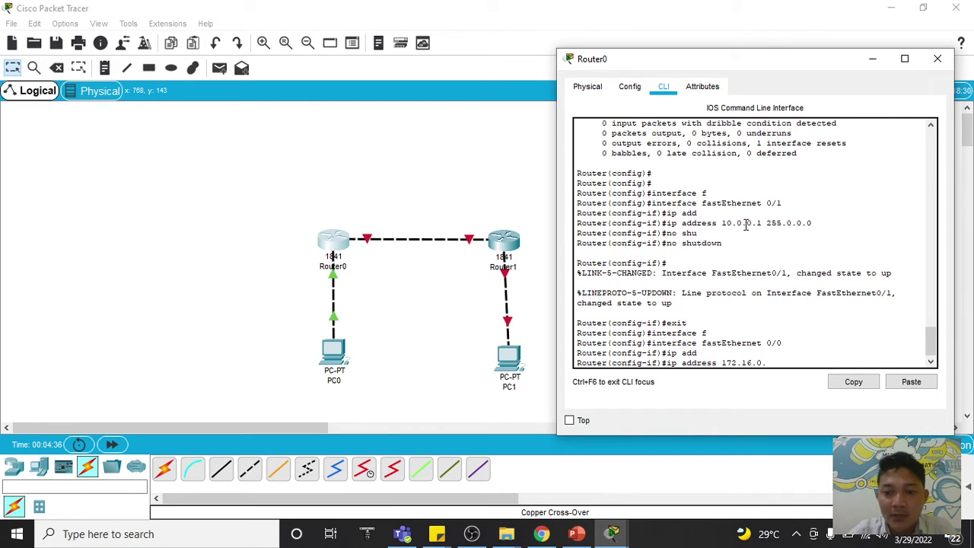
type("1 255.255.0.")
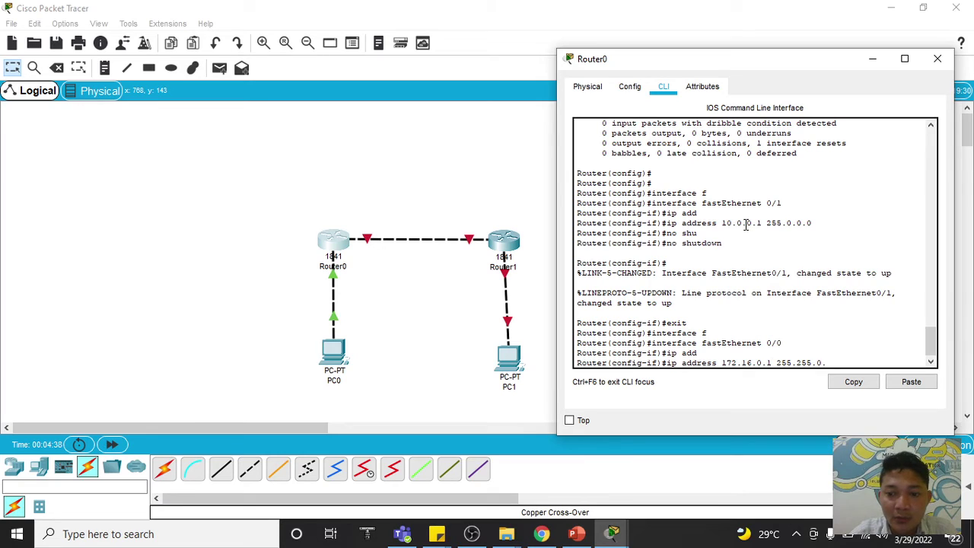
type("0")
key("Return")
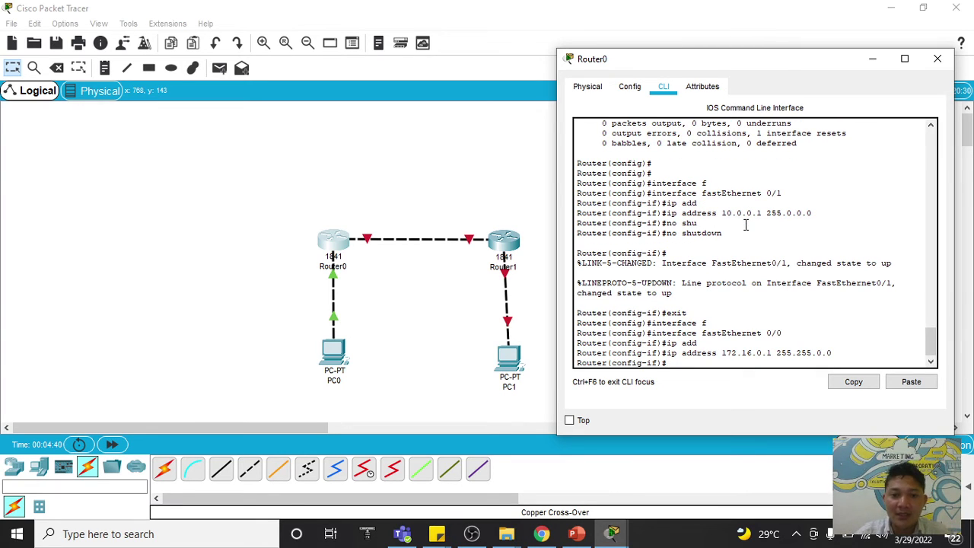
- Enable Router0's fastEthernet 0/0 interface with no shutdown
type("no ")
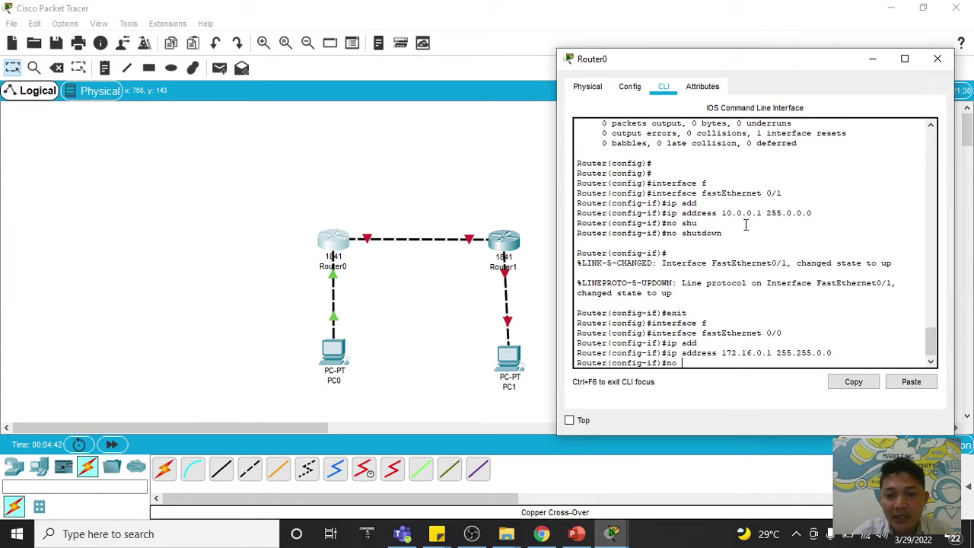
type("shut")
key("Tab")
key("Return")
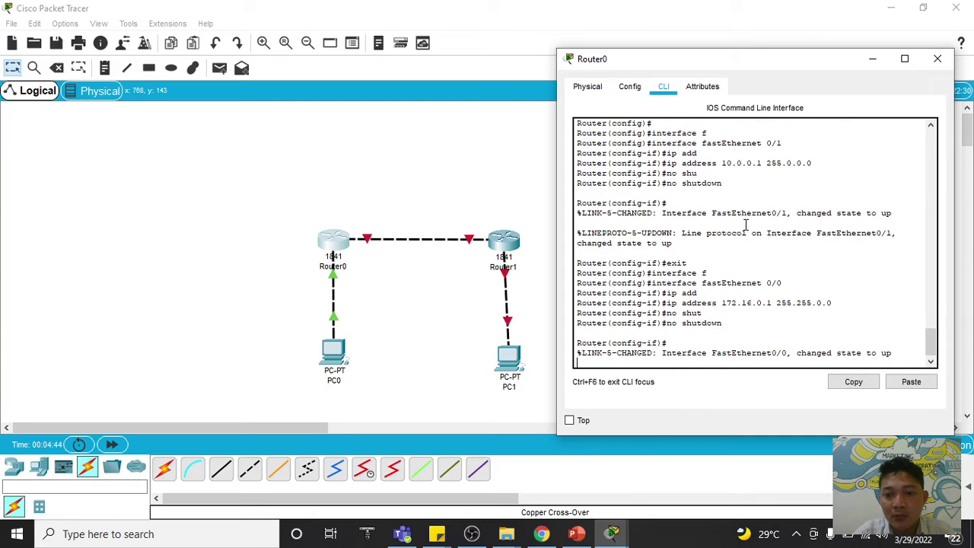
- Exit interface configuration and global configuration on Router0, returning to the privileged mode prompt
key("Return")
type("exit")
key("Return")
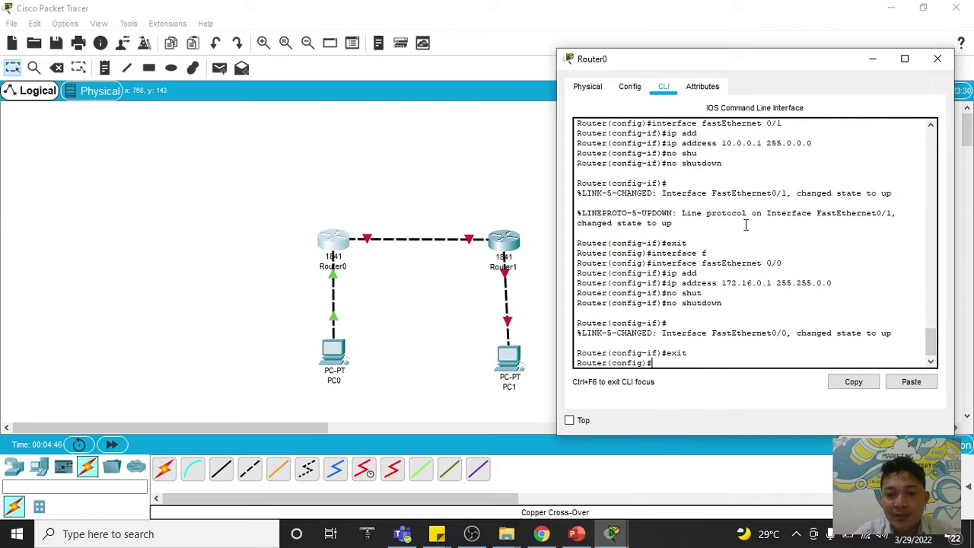
type("exit")
key("Return")
key("Return")
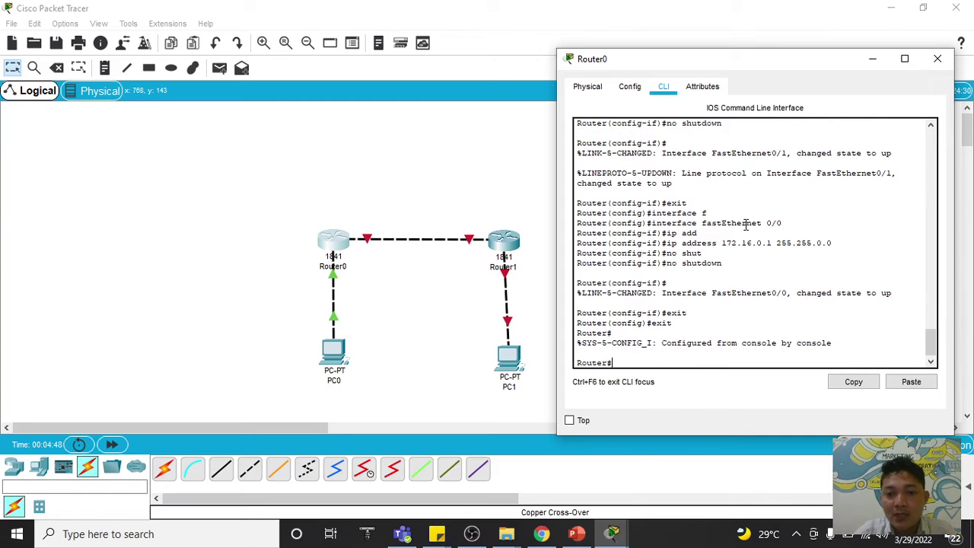
key("Return")
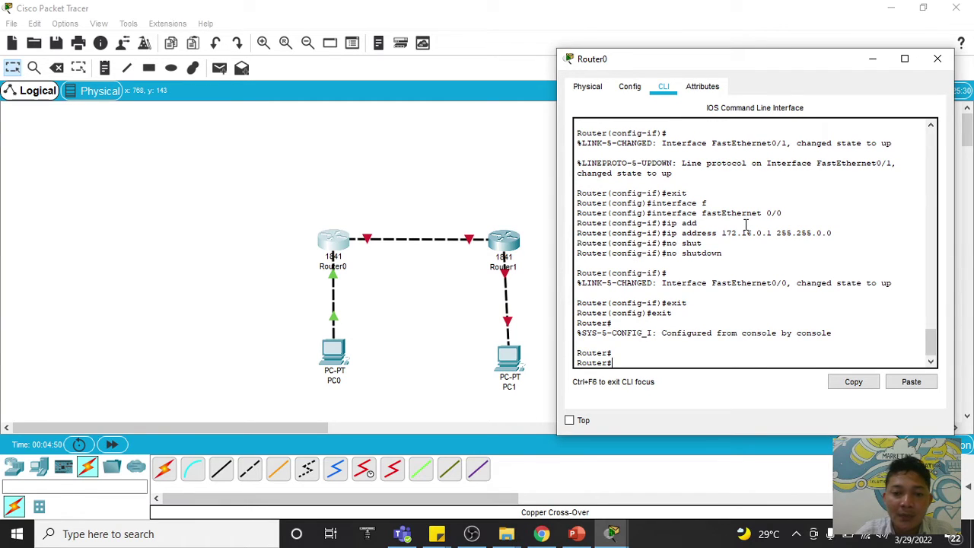
- Save Router0's configuration with copy running-config startup-config, accepting the default destination filename
type("w")
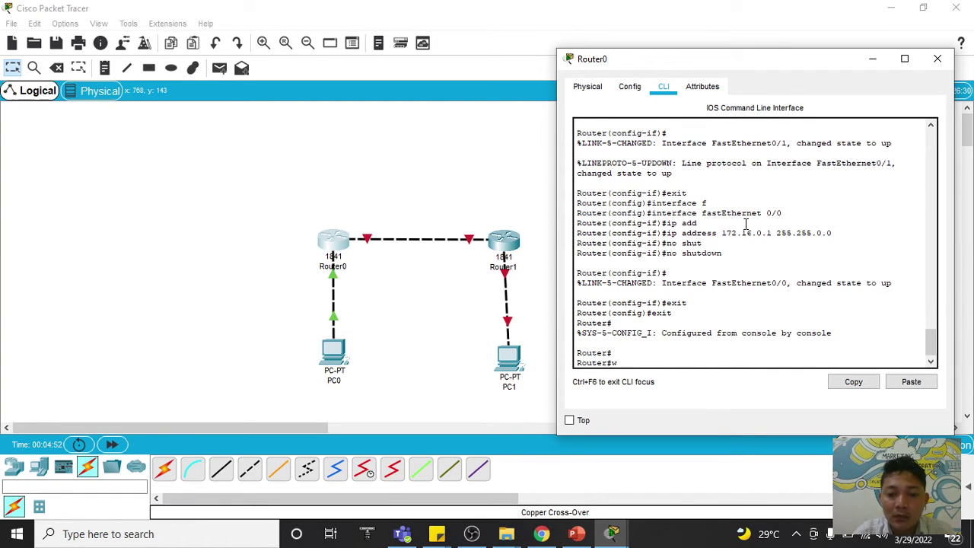
key("BackSpace")
type("copy")
key("Tab")
type("r")
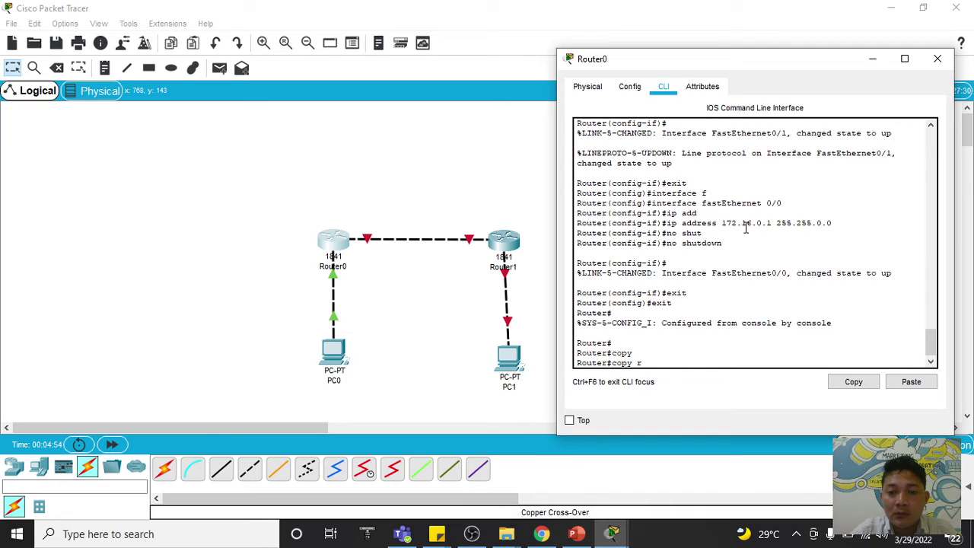
type("un")
key("Tab")
type("st")
key("Tab")
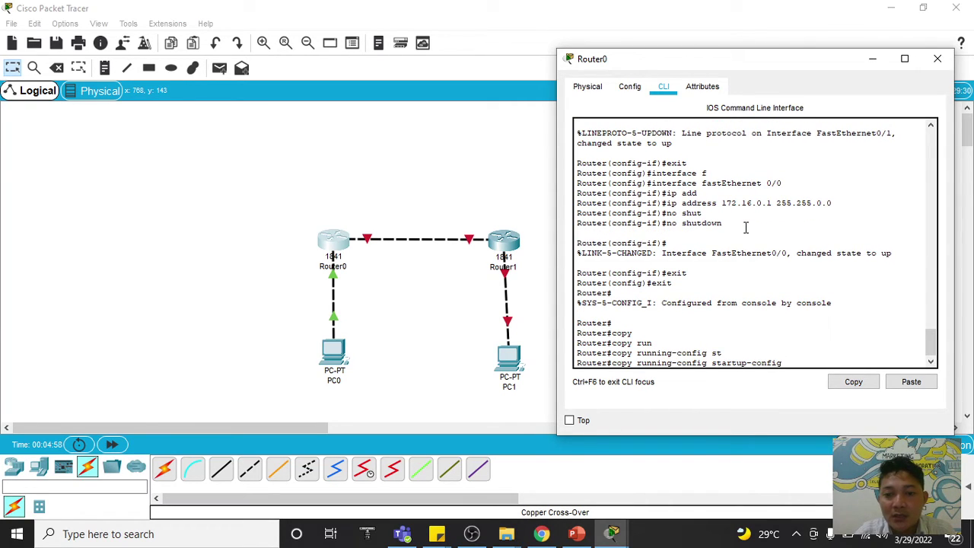
key("Return")
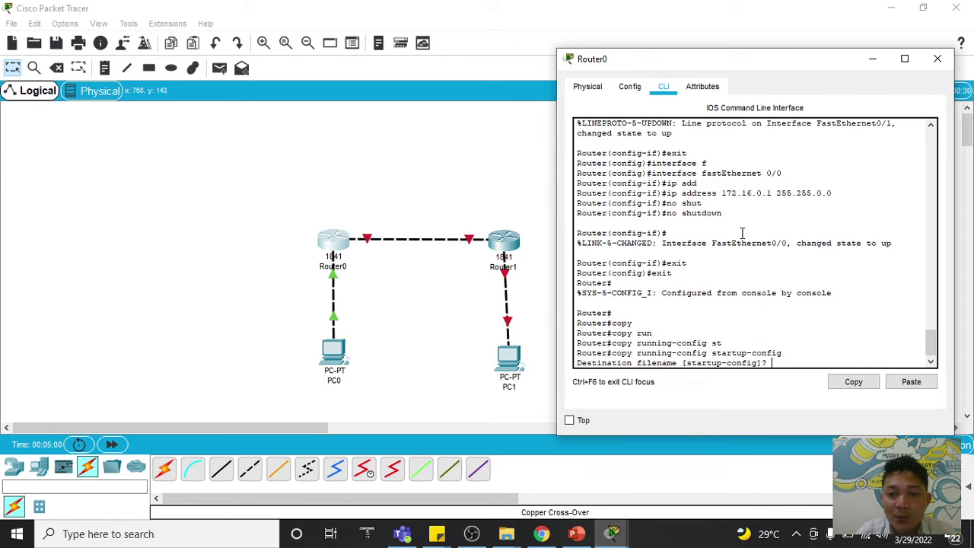
key("Return")
- Save Router0's configuration again with write memory and close the Router0 window
type("writ")
key("Tab")
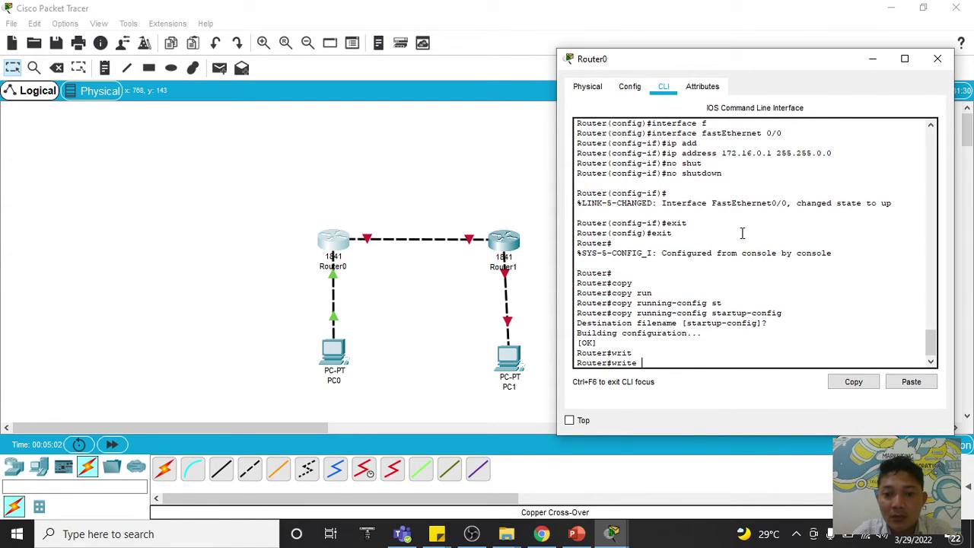
type("mem")
key("Tab")
key("Return")
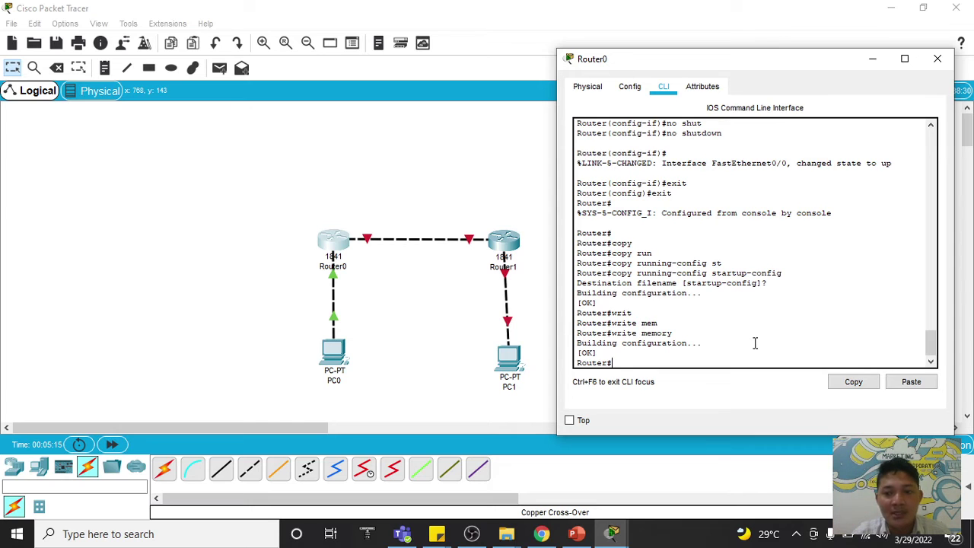
left_click(937, 59)
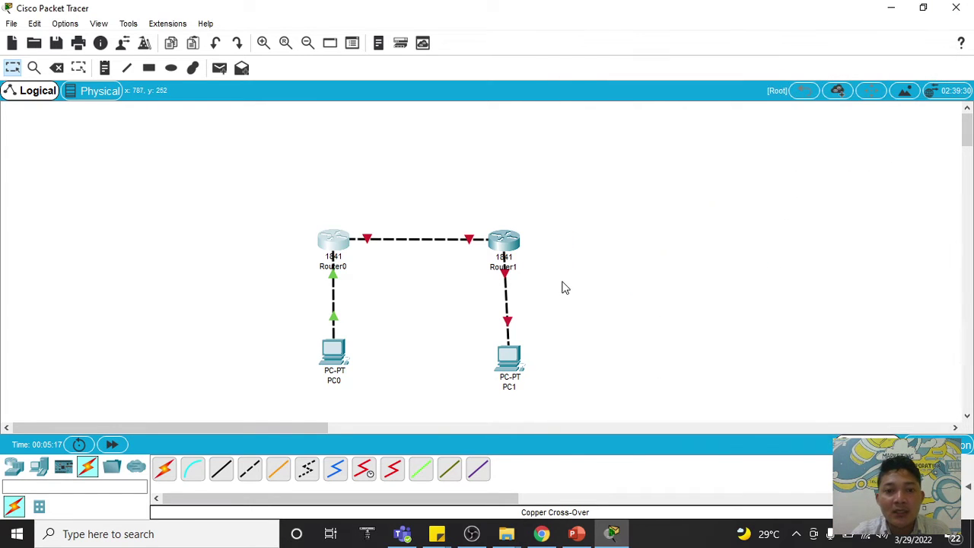
- Open Router1's command line and skip the initial configuration dialog to reach the user-mode prompt
left_click(512, 250)
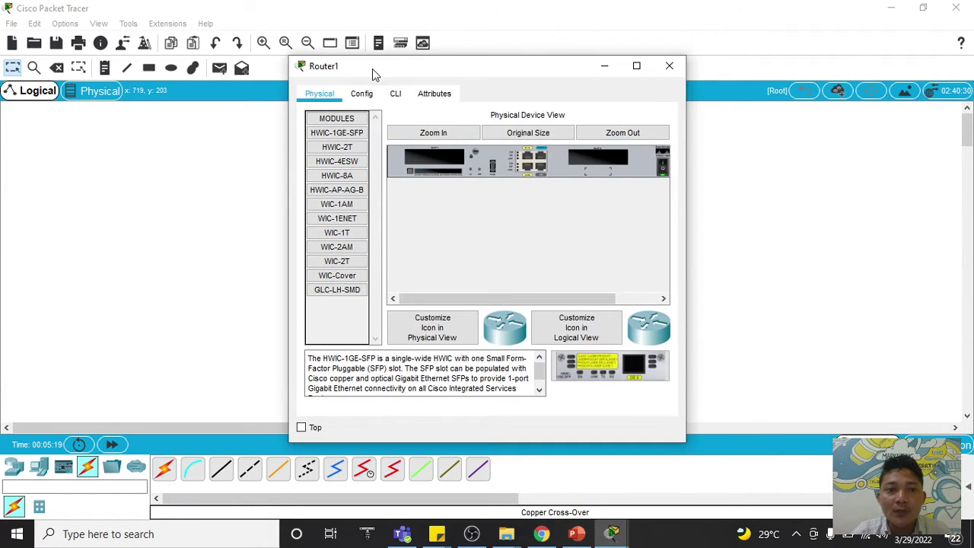
left_click_drag(372, 69, 658, 30)
left_click(687, 58)
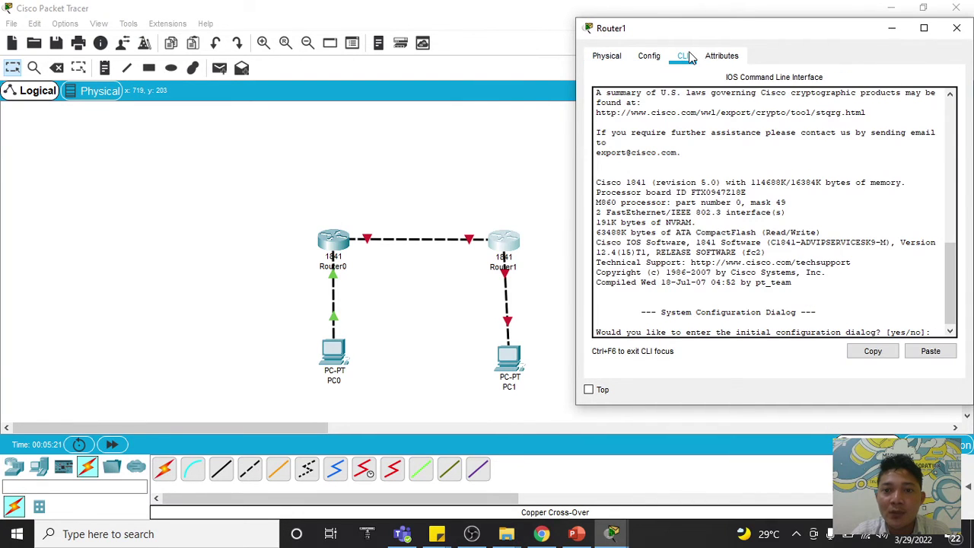
left_click(718, 191)
key("Return")
key("Return")
key("Return")
key("Return")
key("Return")
key("Return")
key("Return")
key("Return")
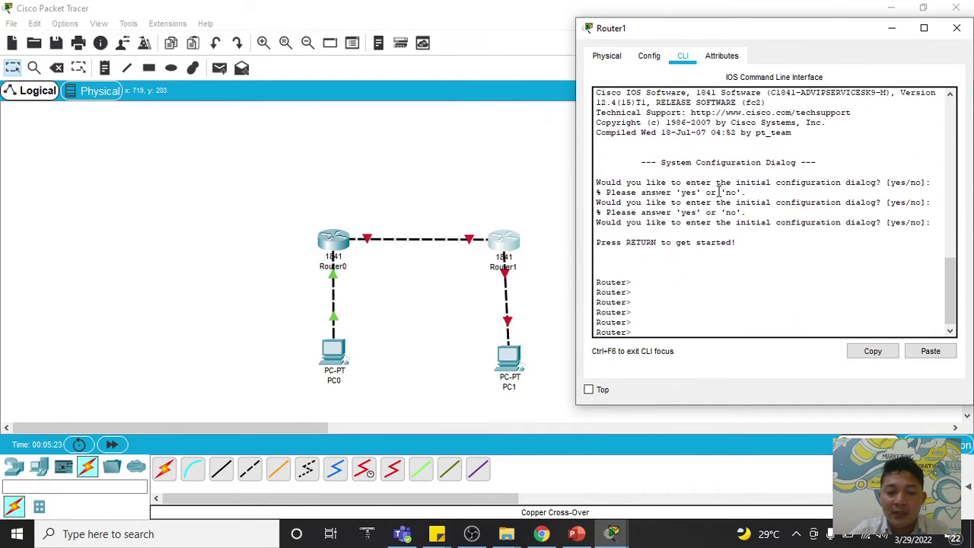
- Enter privileged mode on Router1 and start global configuration from the terminal
type("ena")
key("Return")
type("config")
key("Return")
key("Return")
key("Return")
key("Return")
key("Return")
key("Return")
key("Return")
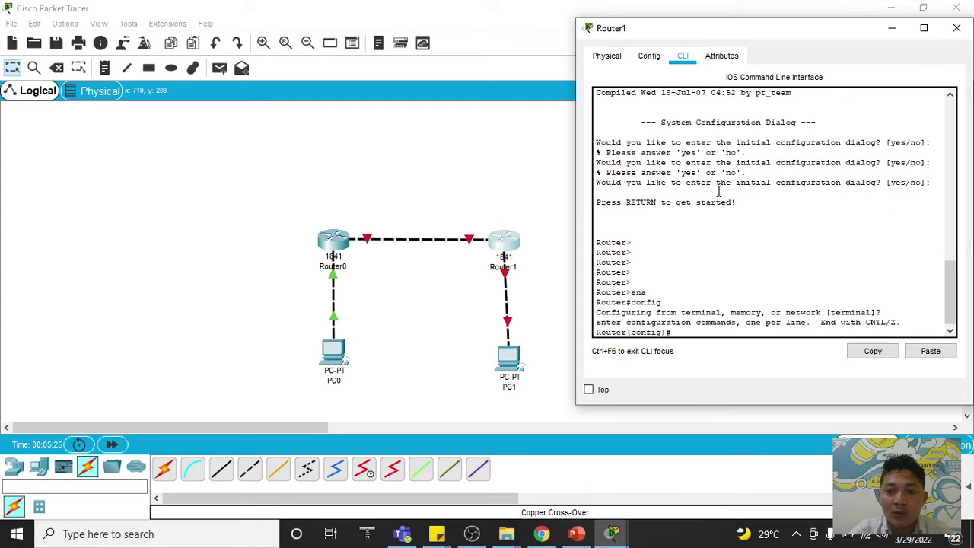
- Enter interface configuration for Router1's fastEthernet 0/0 and enable the interface with no shutdown
type("inte")
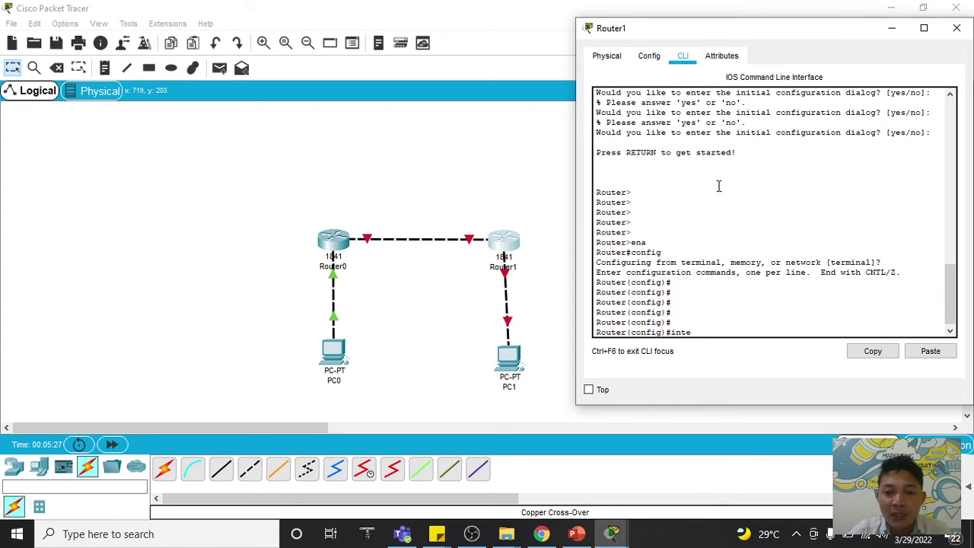
type("rface f")
key("Tab")
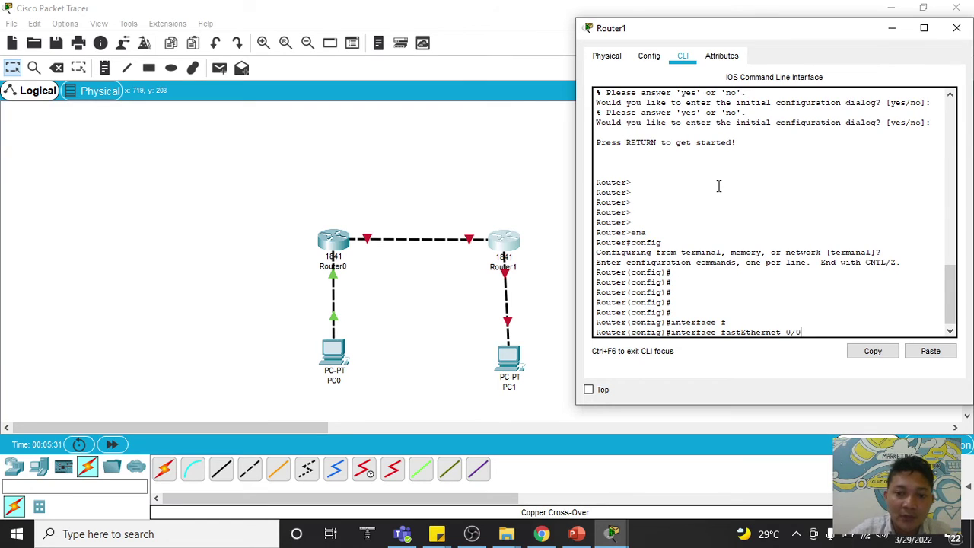
type("0/0")
key("Return")
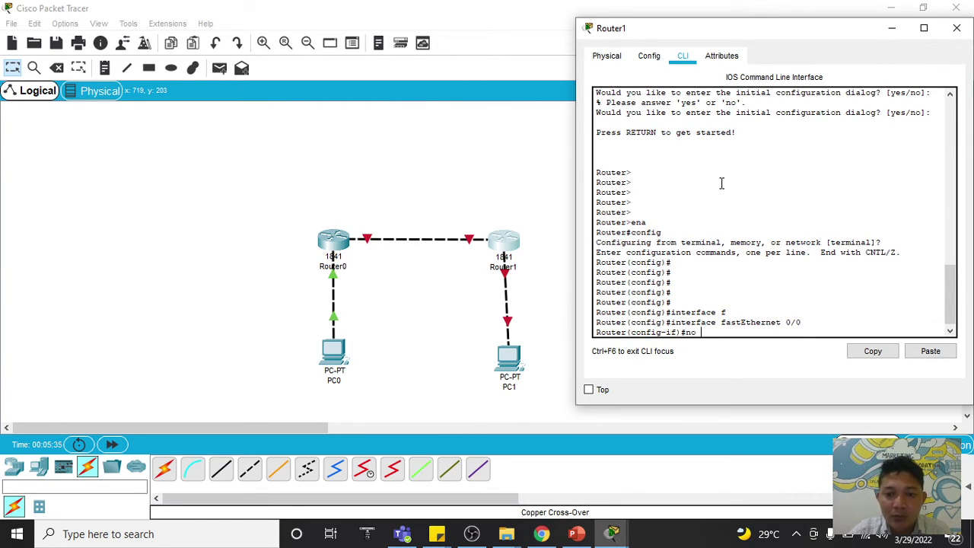
type("no shut")
key("Tab")
key("Return")
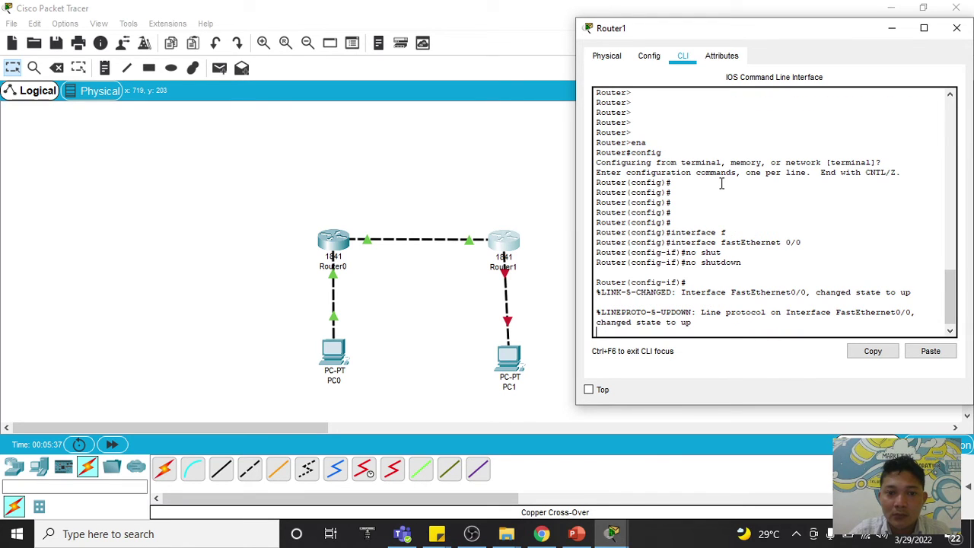
key("Return")
key("Return")
key("Return")
key("Return")
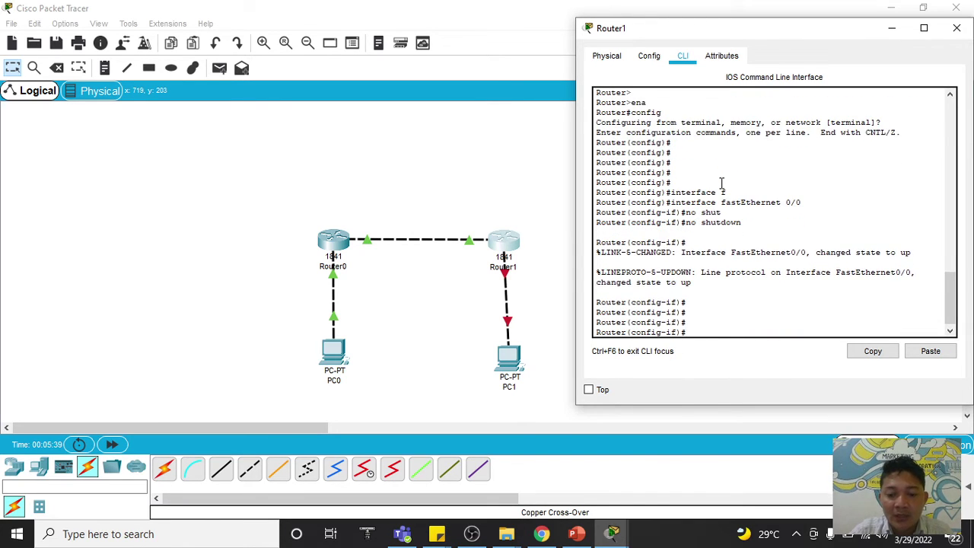
- Assign IP address 172.16.0.2 with mask 255.255.0.0 to Router1's fastEthernet 0/0 and exit the interface configuration
type("ip add")
key("Tab")
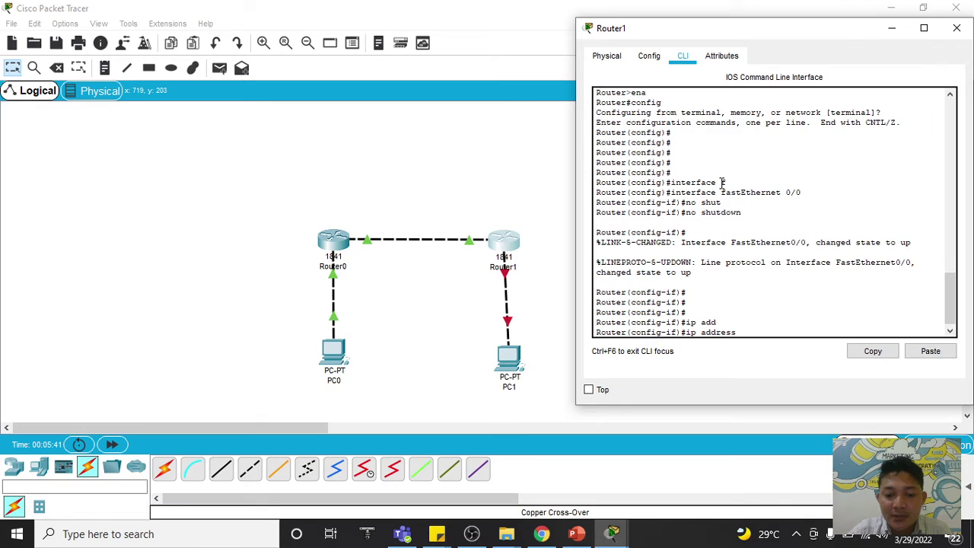
type("172.16.0")
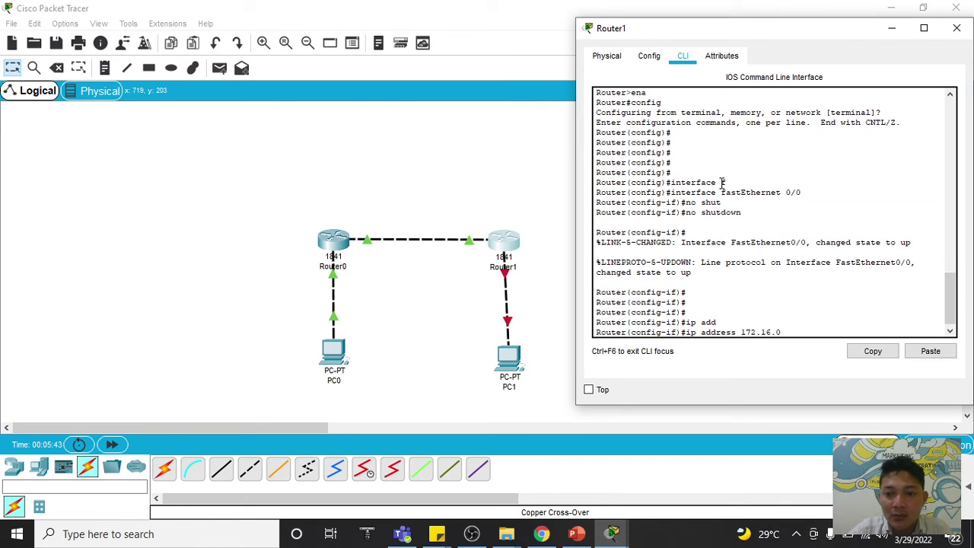
type(".2 255.255")
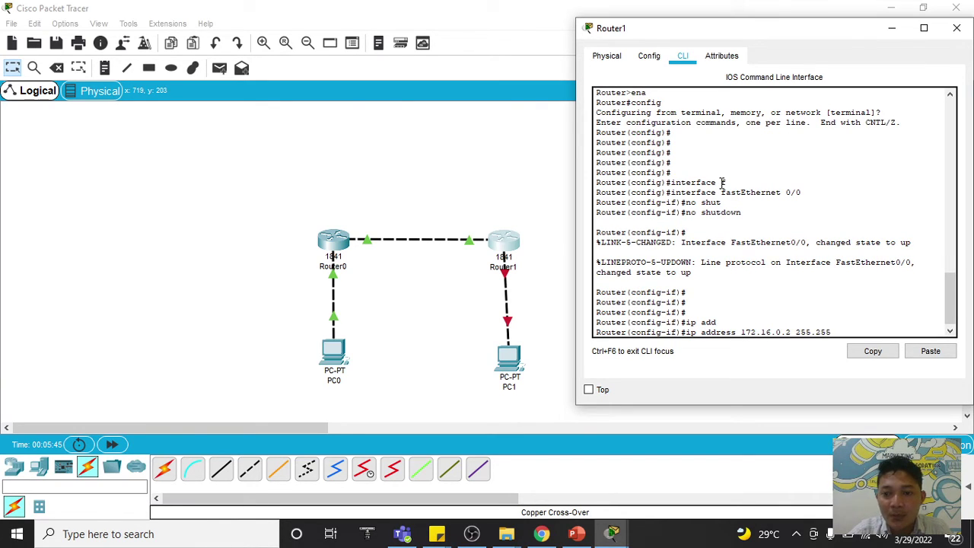
type(".0.0")
key("Return")
type("exit")
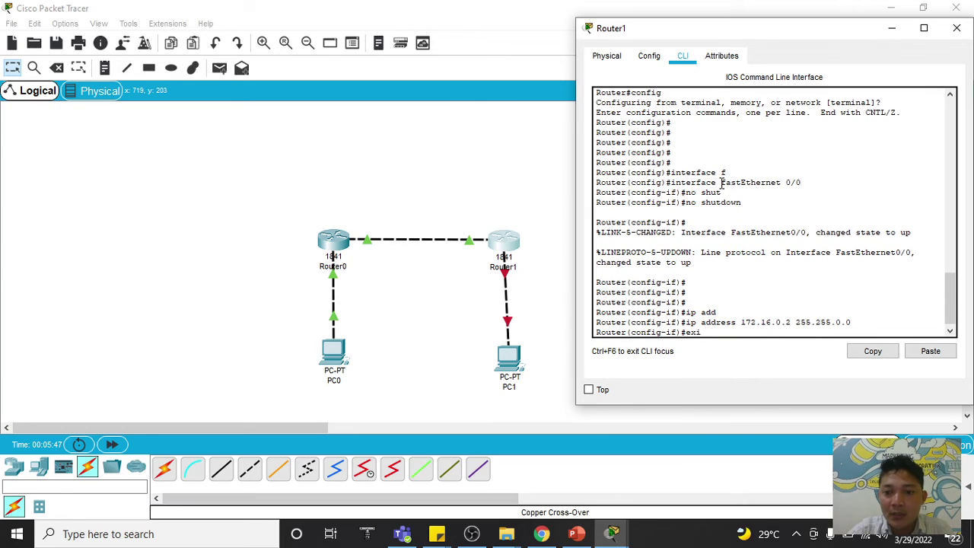
key("Return")
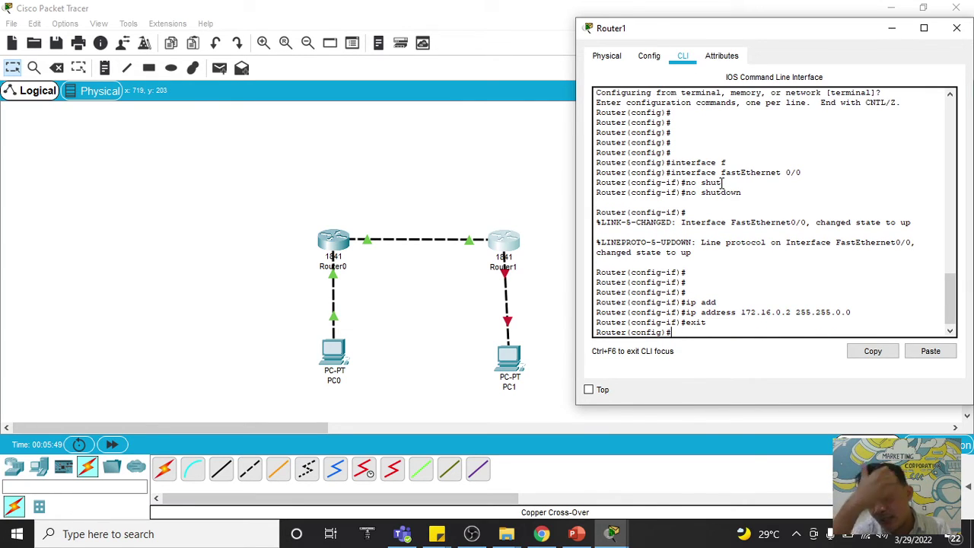
- Enter interface configuration for Router1's fastEthernet 0/1 and enable the interface with no shutdown
type("interfac")
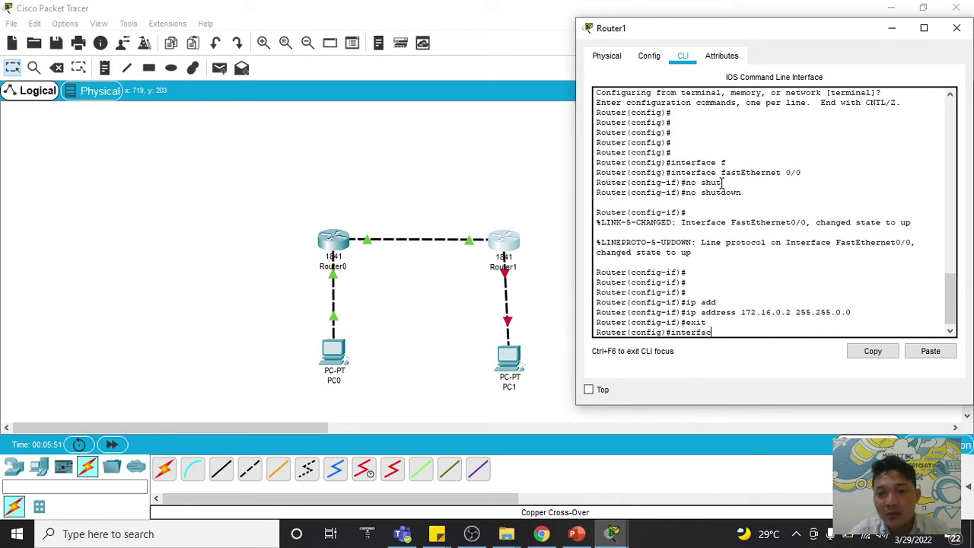
type("e f")
key("Tab")
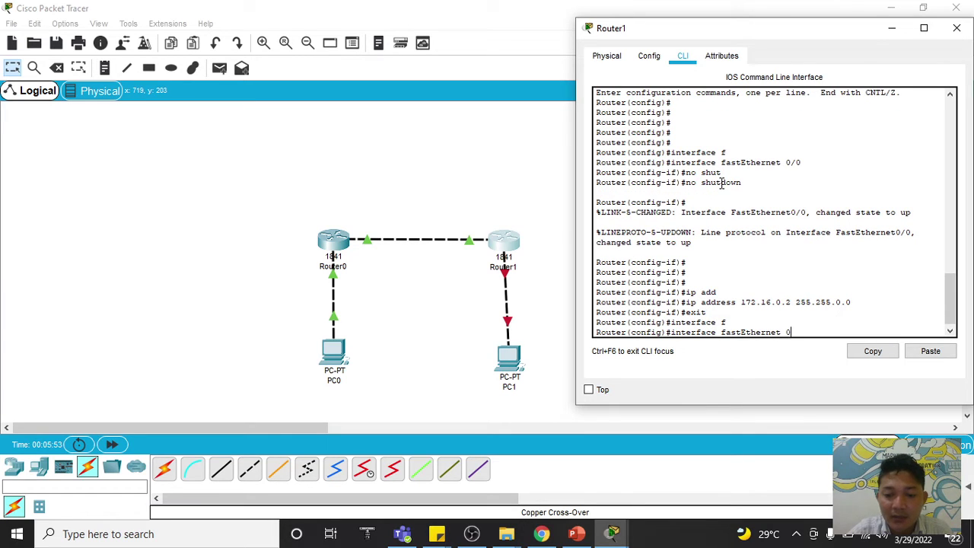
type("0/1")
key("Return")
type("no")
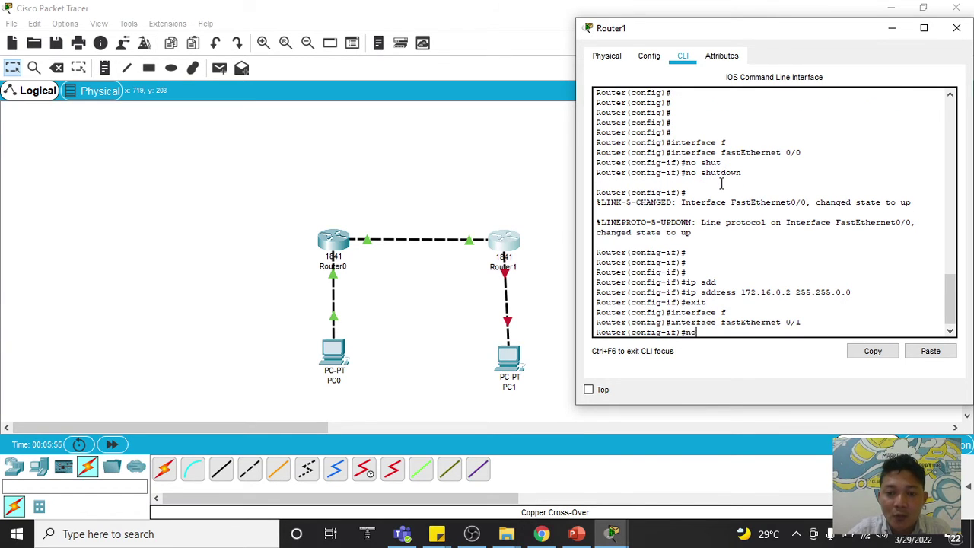
type(" shut")
key("Tab")
key("Return")
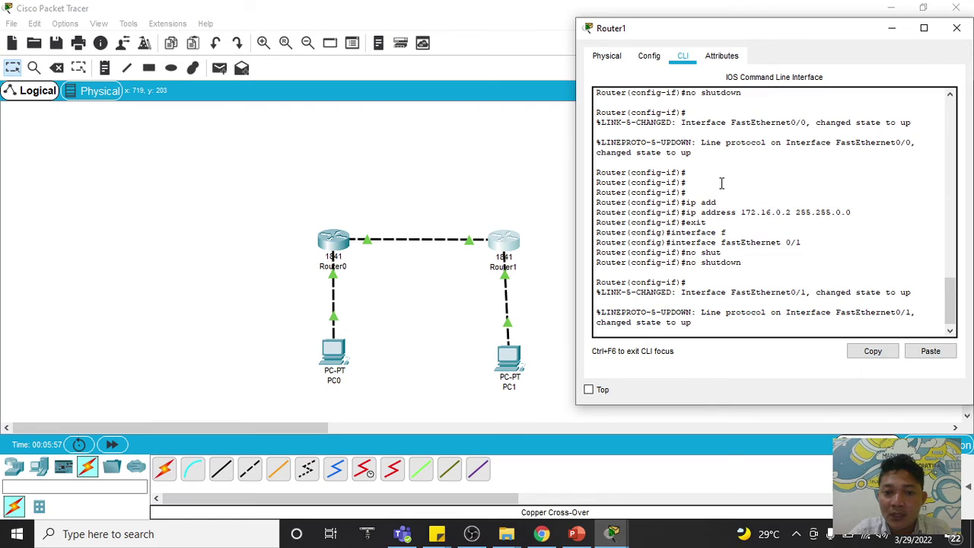
key("Return")
key("Return")
key("Return")
key("Return")
key("Return")
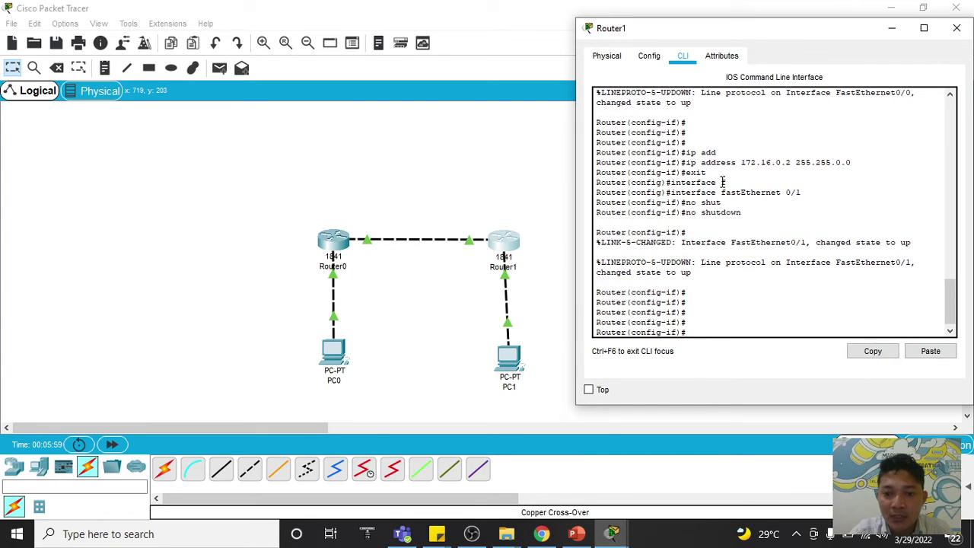
- Assign IP address 192.168.0.1 with mask 255.255.255.0 to Router1's fastEthernet 0/1 and exit to global configuration
type("ip add")
key("Tab")
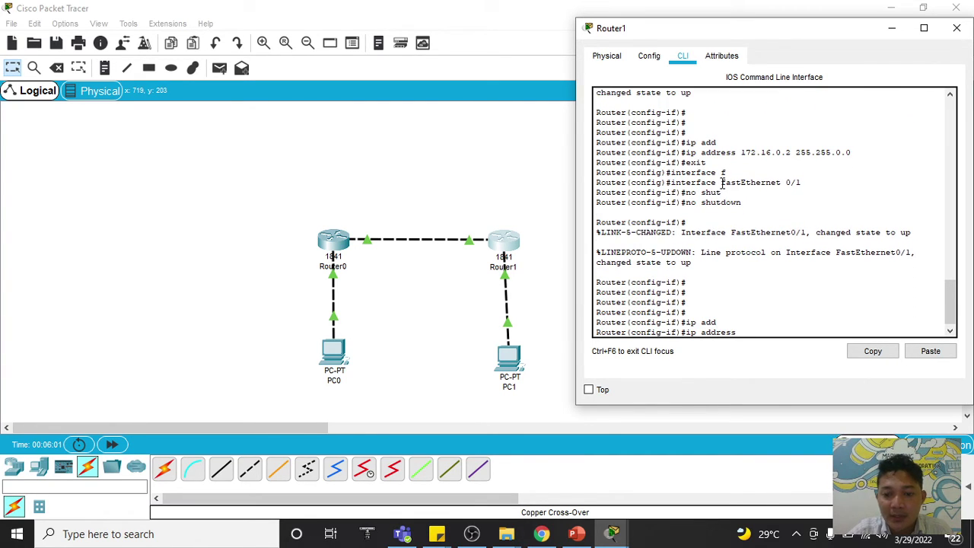
type("192.168.0.")
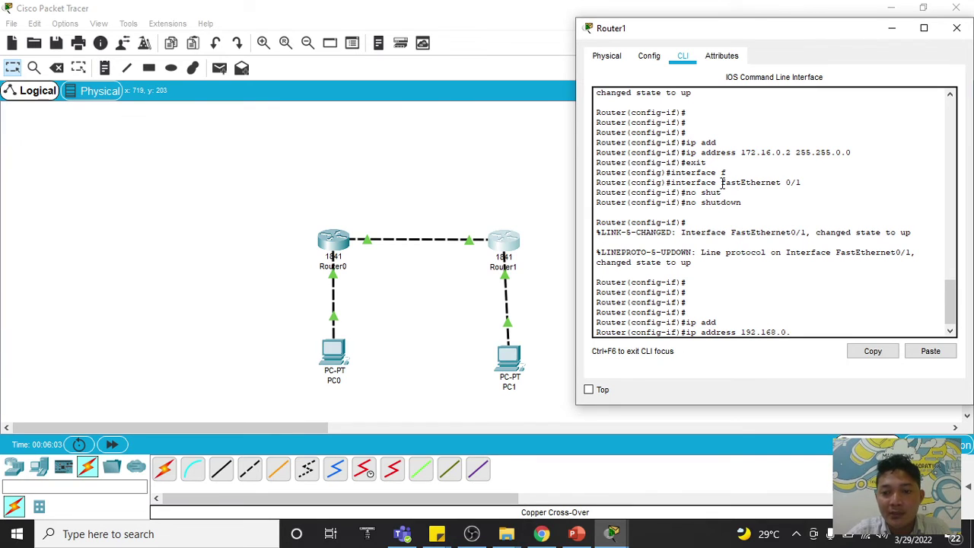
type("1 255.255.255.0")
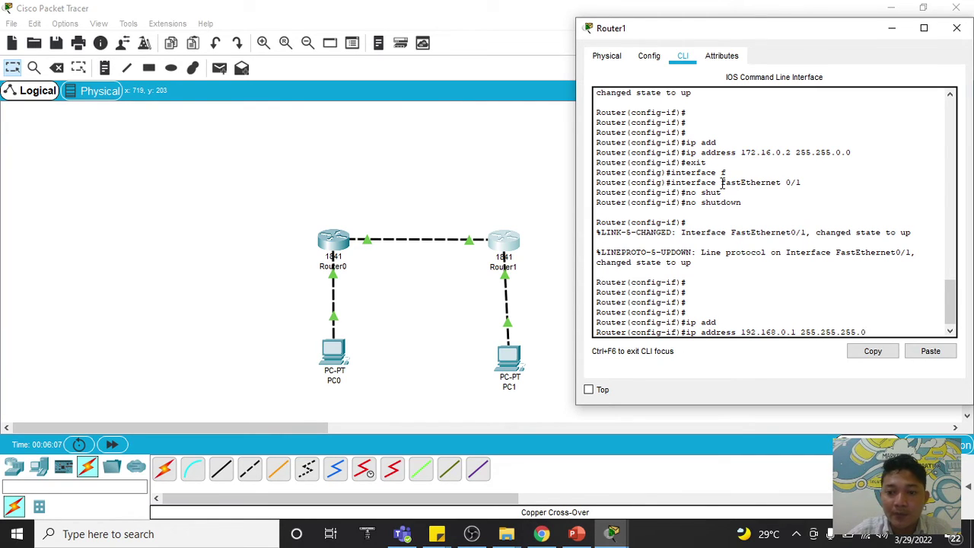
key("Return")
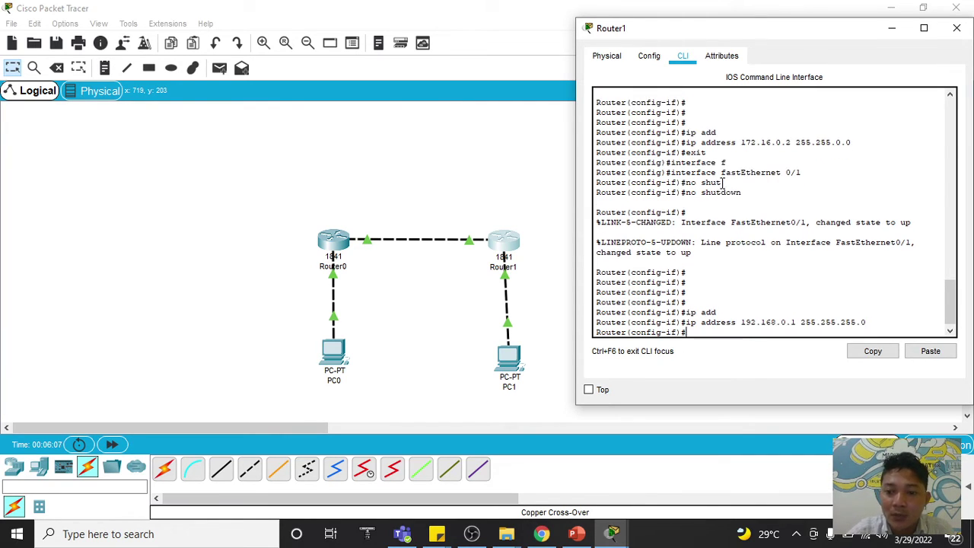
type("exit")
key("Return")
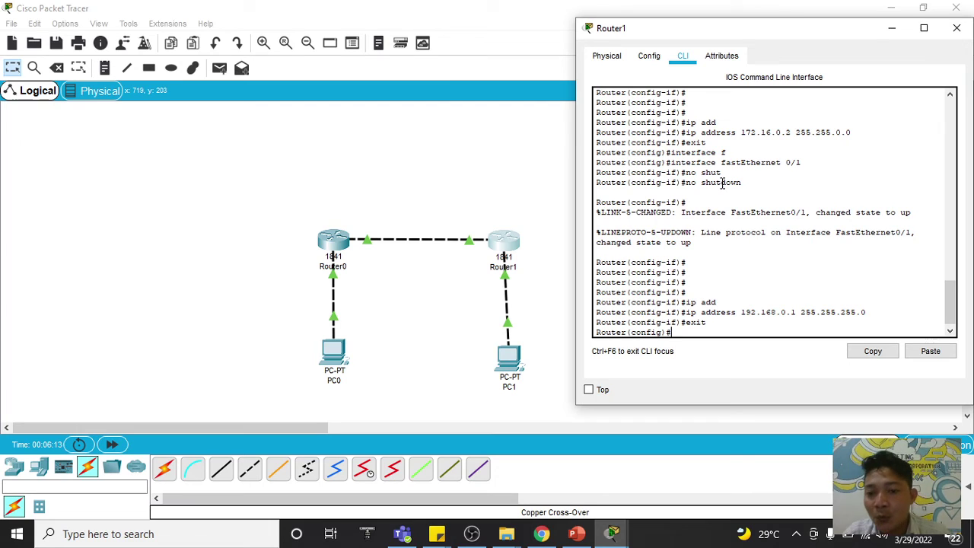
key("Return")
key("Return")
key("Return")
key("Return")
key("Return")
key("Return")
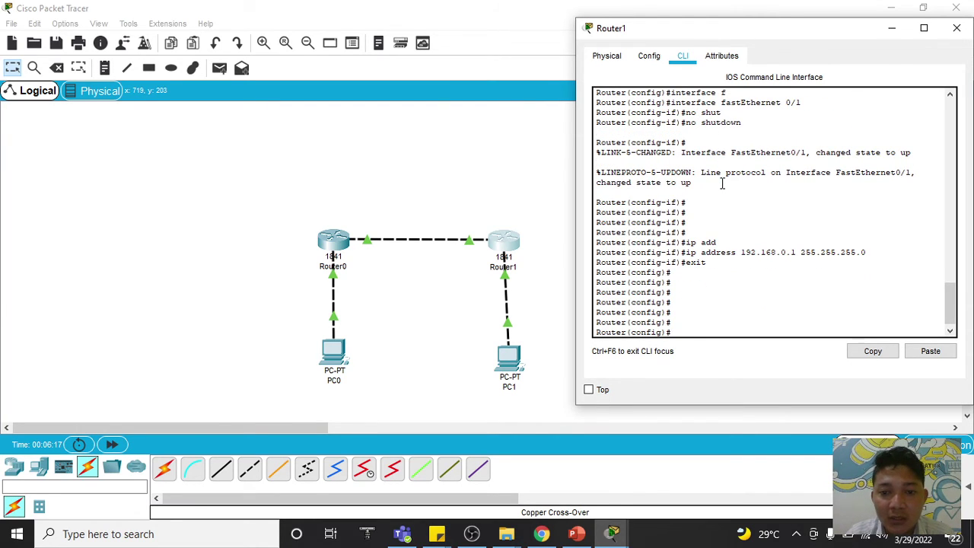
- Begin an ip route command on Router1 with destination network 10.0.0.0 and mask 255.0.0.0
type("ip ro")
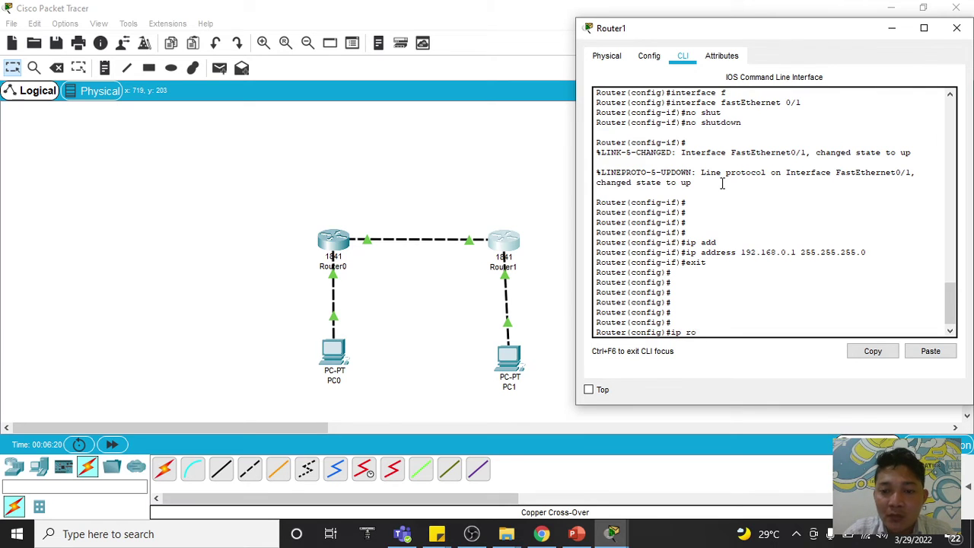
key("Tab")
key("Tab")
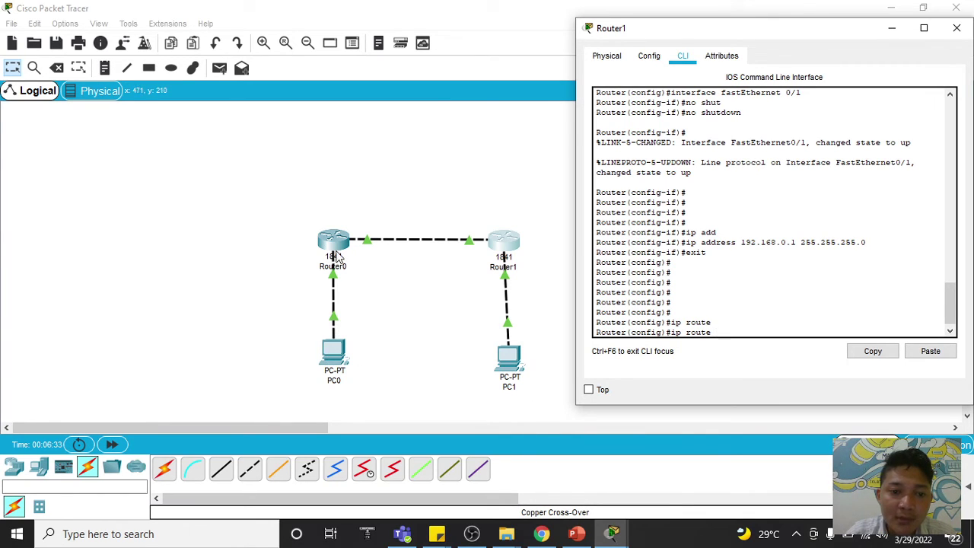
type("10")
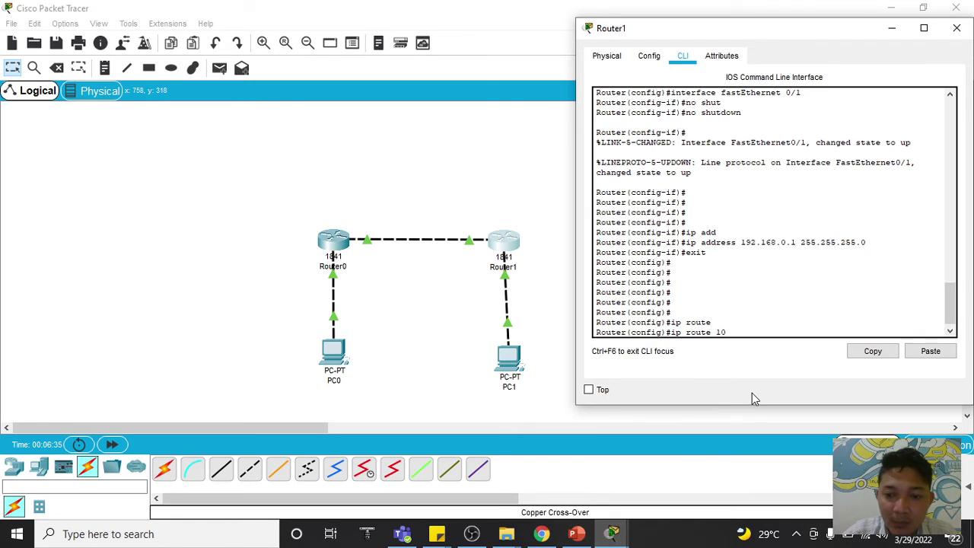
type(".0.0.0")
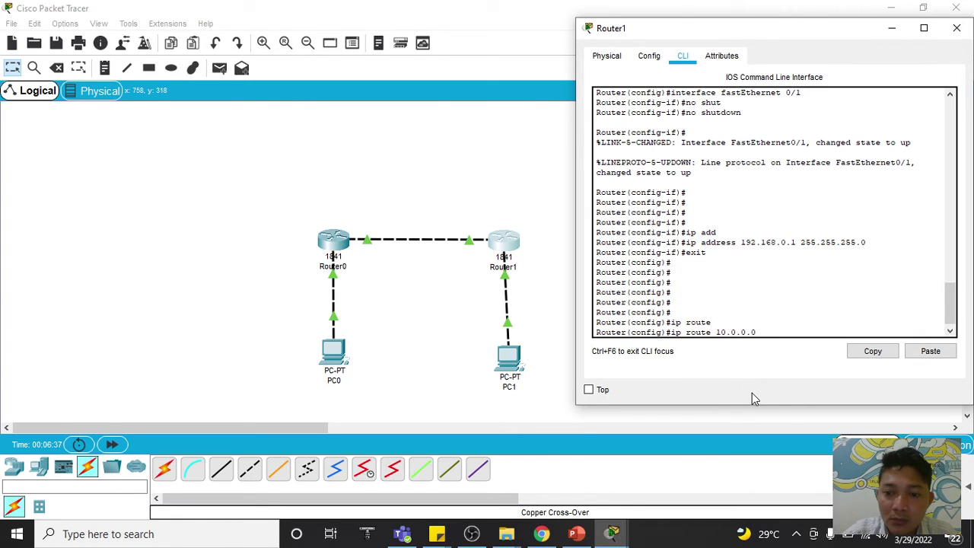
type(" 2")
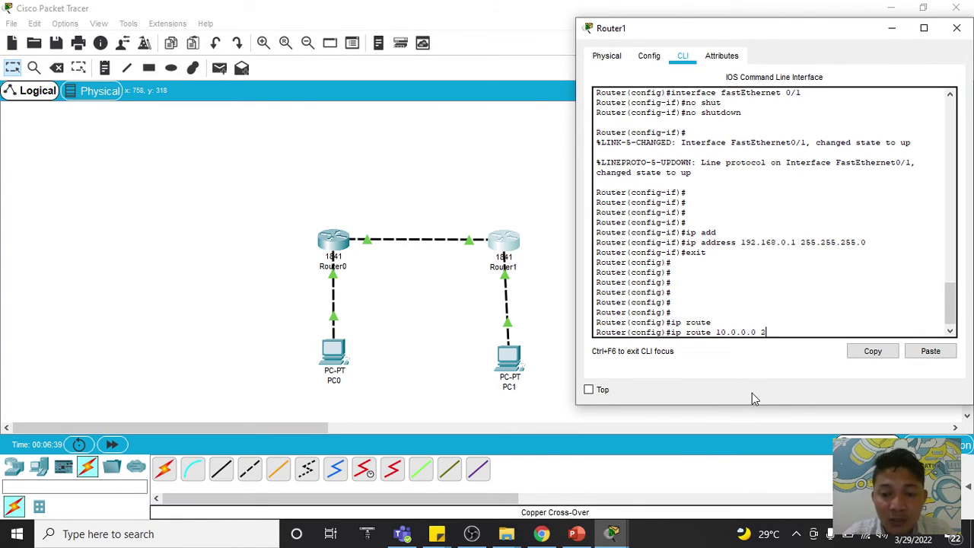
type("55.255.")
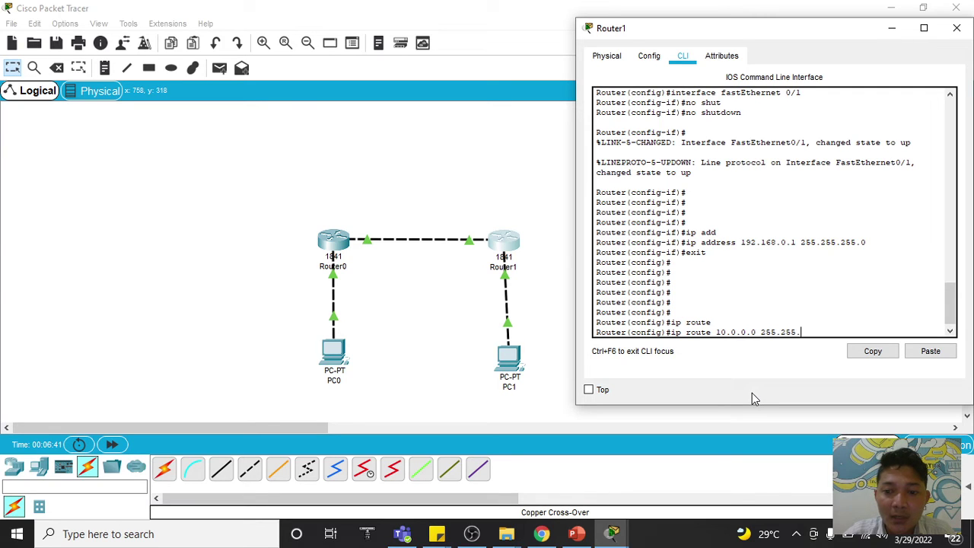
key("BackSpace")
key("BackSpace")
key("BackSpace")
key("BackSpace")
type("0.0.0")
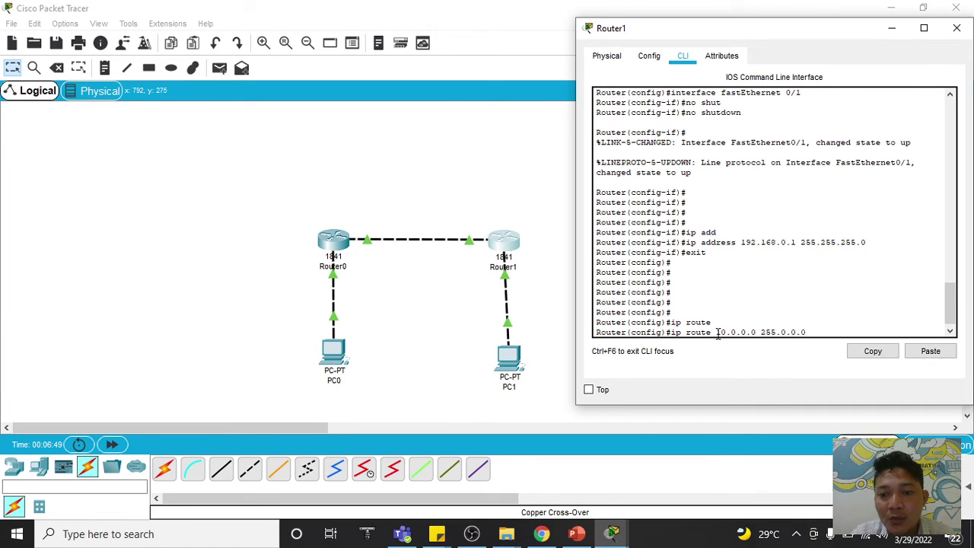
left_click_drag(717, 332, 812, 332)
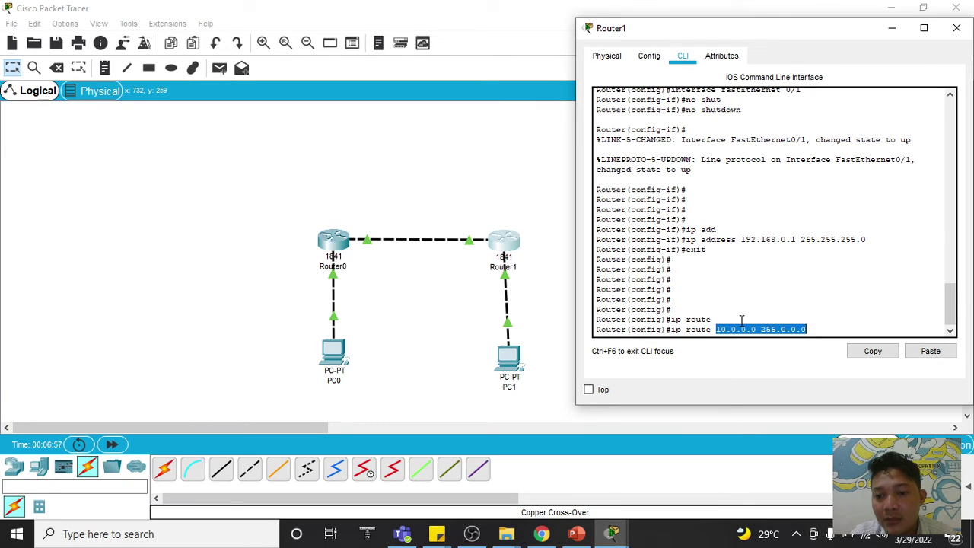
left_click(810, 328)
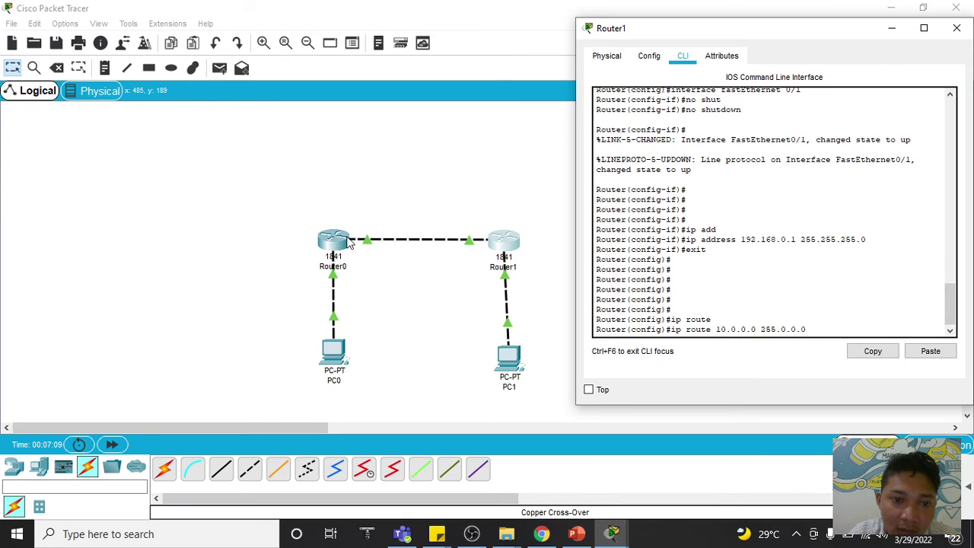
- Check the topology diagram in PERTEMUAN 5.pdf in Chrome, and complete Router1's static route in Packet Tracer with next hop 172.16.0.1
left_click(540, 534)
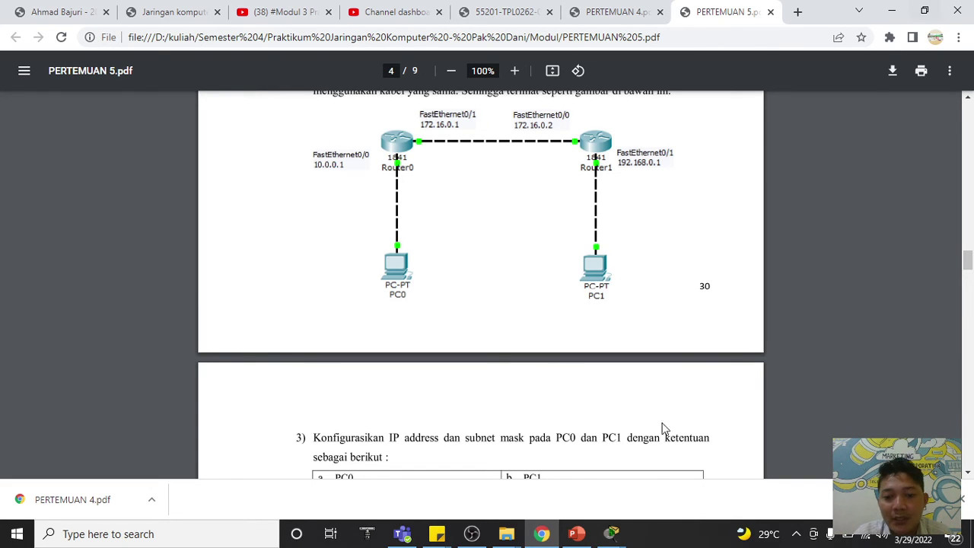
mouse_move(611, 533)
left_click(680, 491)
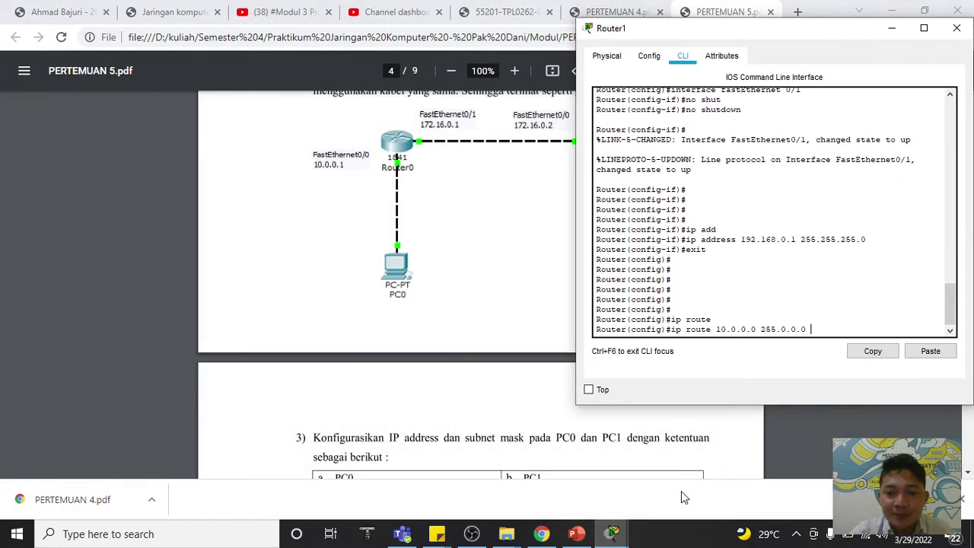
type(".0")
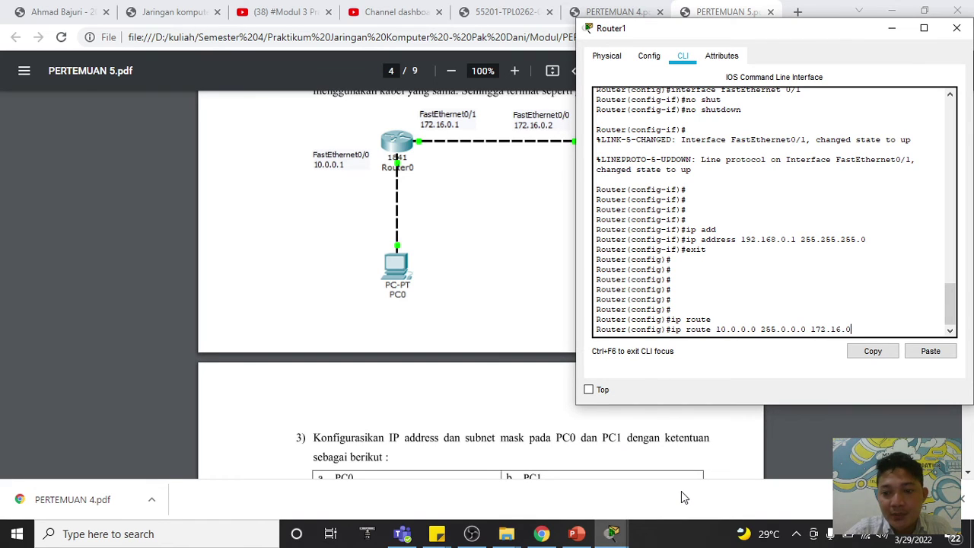
type(".1")
key("Return")
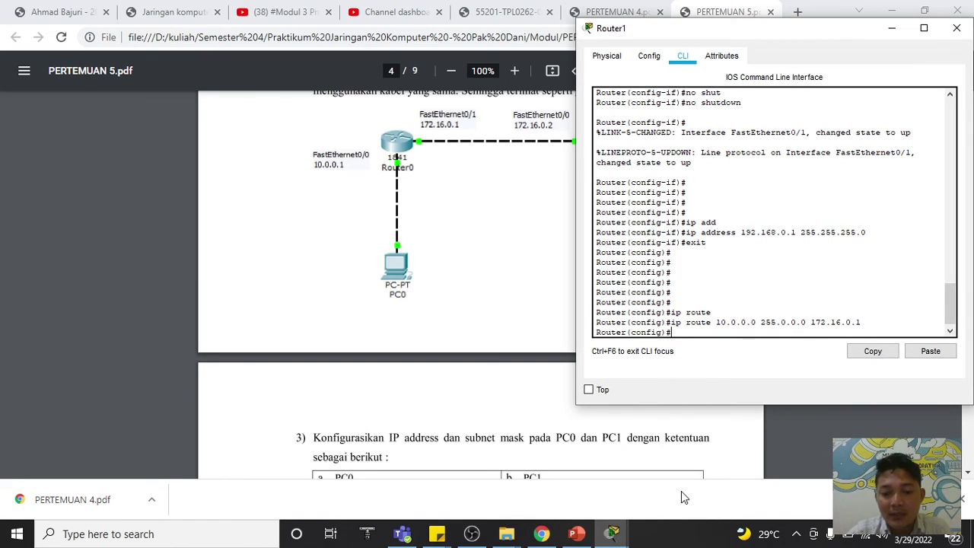
- Exit global configuration and save Router1's configuration with write memory, closing its window and returning to the Packet Tracer workspace
type("exit")
key("Return")
key("Return")
key("Return")
key("Return")
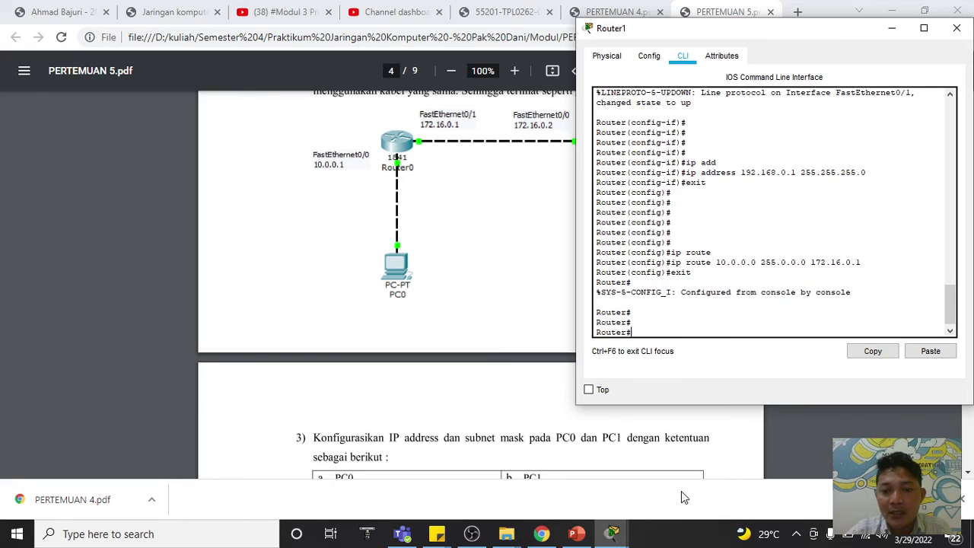
type("write memo")
key("Tab")
key("Return")
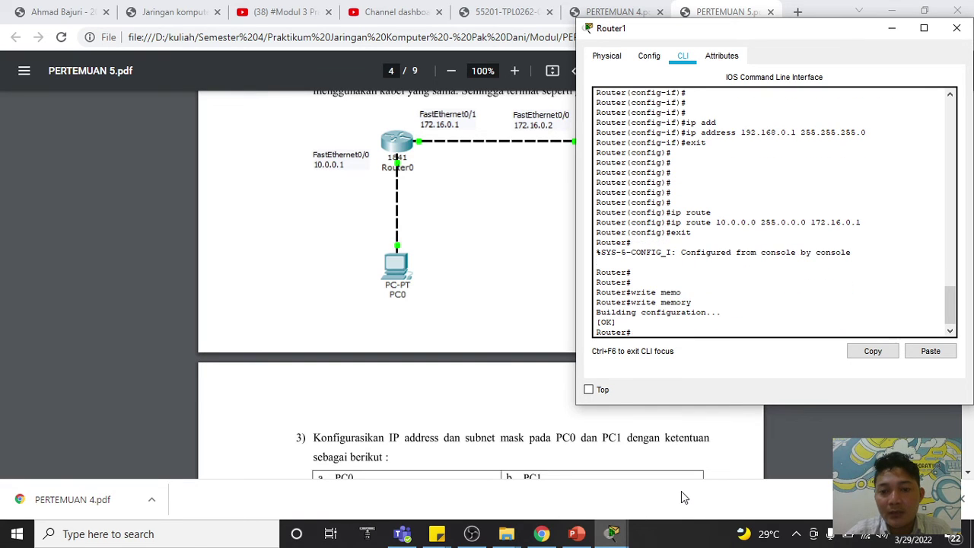
left_click(956, 29)
left_click(611, 533)
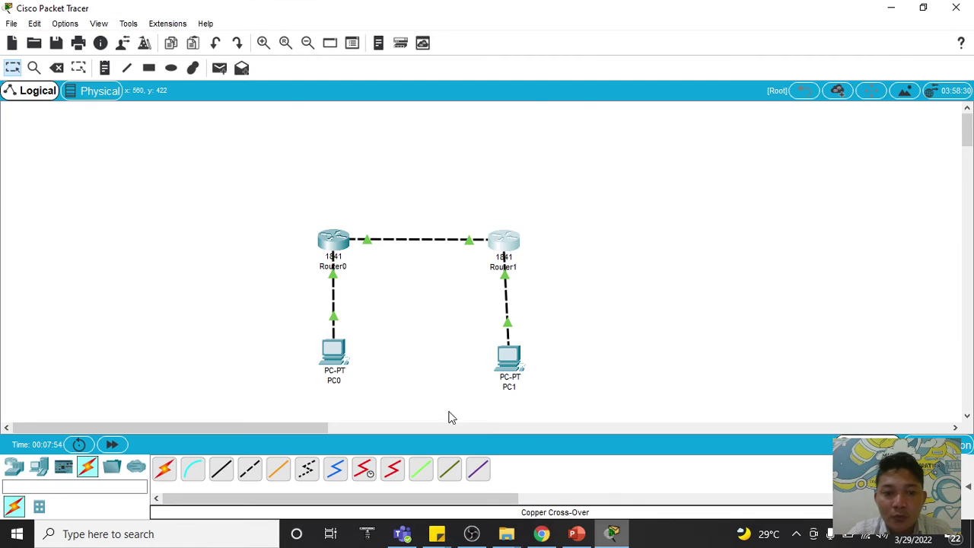
- Open Router0's command line and start global configuration from the terminal
left_click(335, 242)
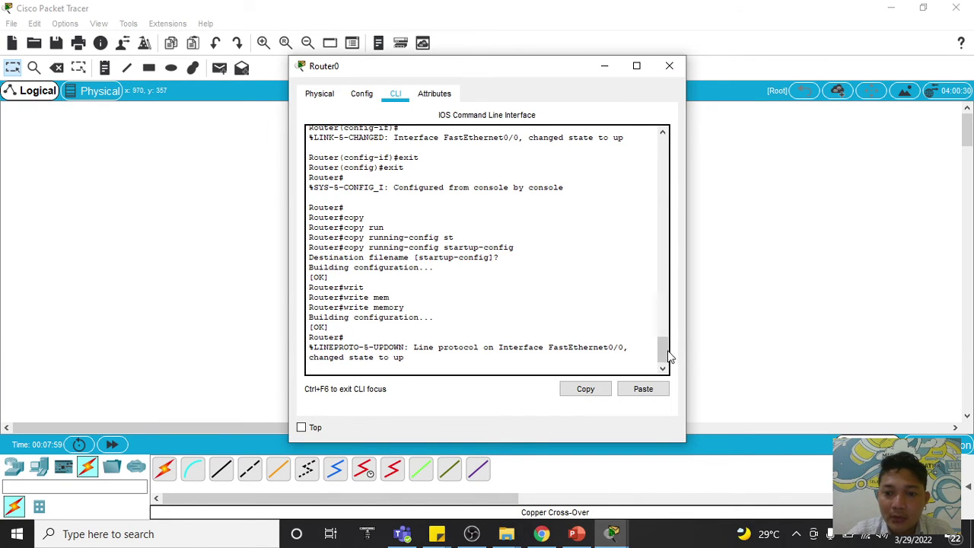
left_click(459, 363)
key("Return")
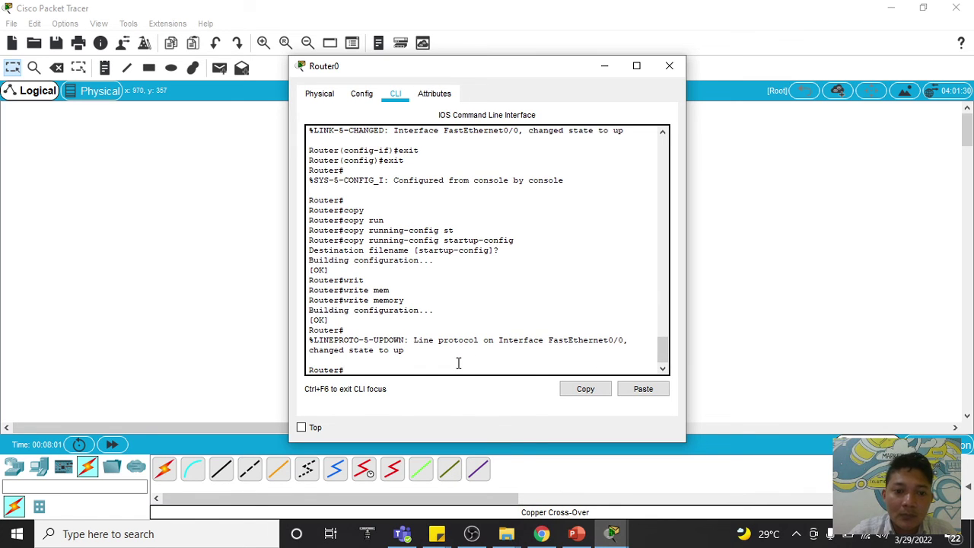
key("Return")
key("Return")
type("config")
key("Return")
key("Return")
key("Return")
key("Return")
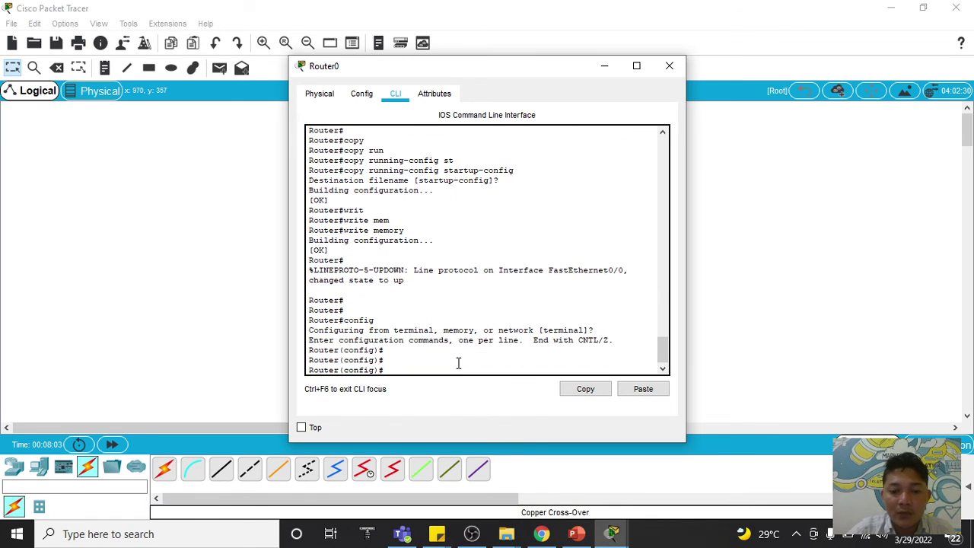
- Add a static route on Router0 to network 192.168.0.0 with mask 255.255.255.0 and next hop 172.16.0.2
type("ip route")
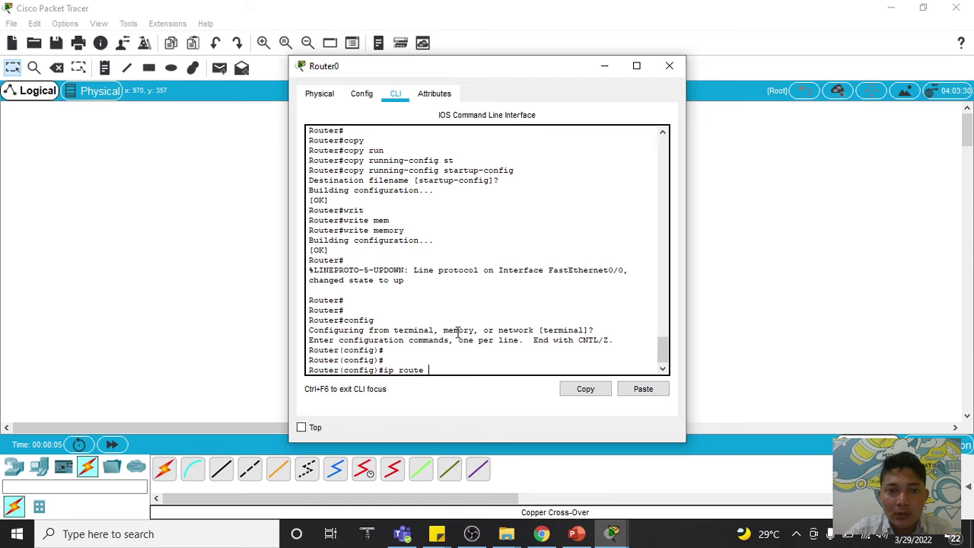
left_click_drag(445, 69, 340, 45)
type("92.168")
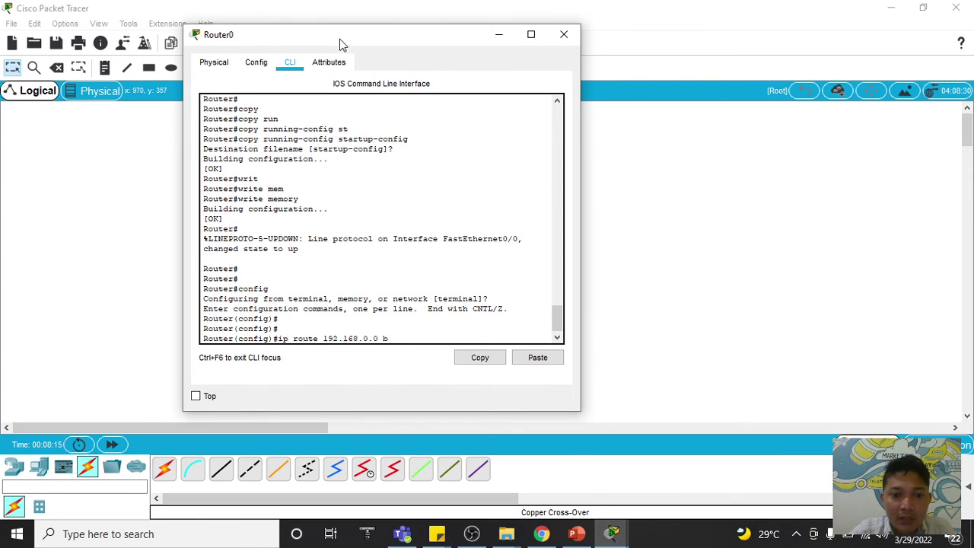
type(".0.0 255.255.255.0")
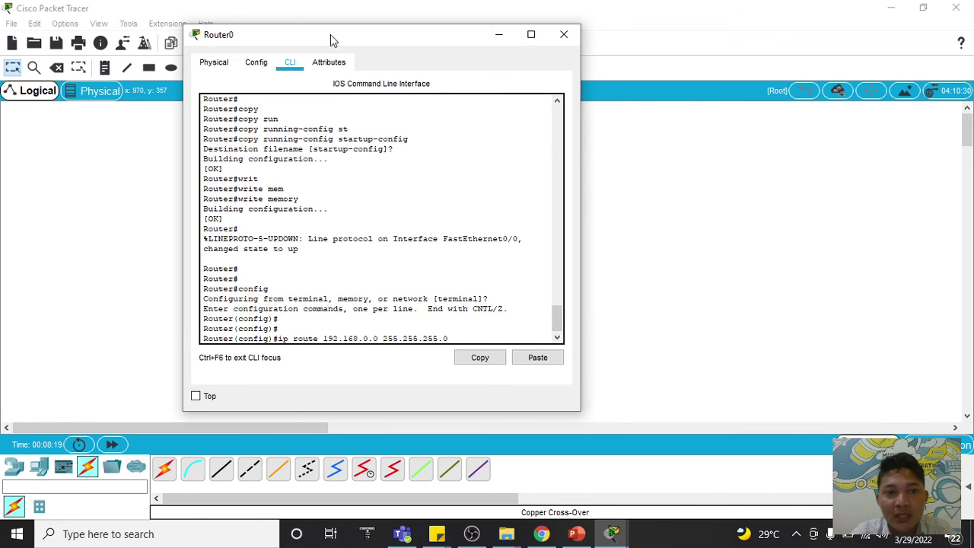
left_click_drag(331, 38, 778, 108)
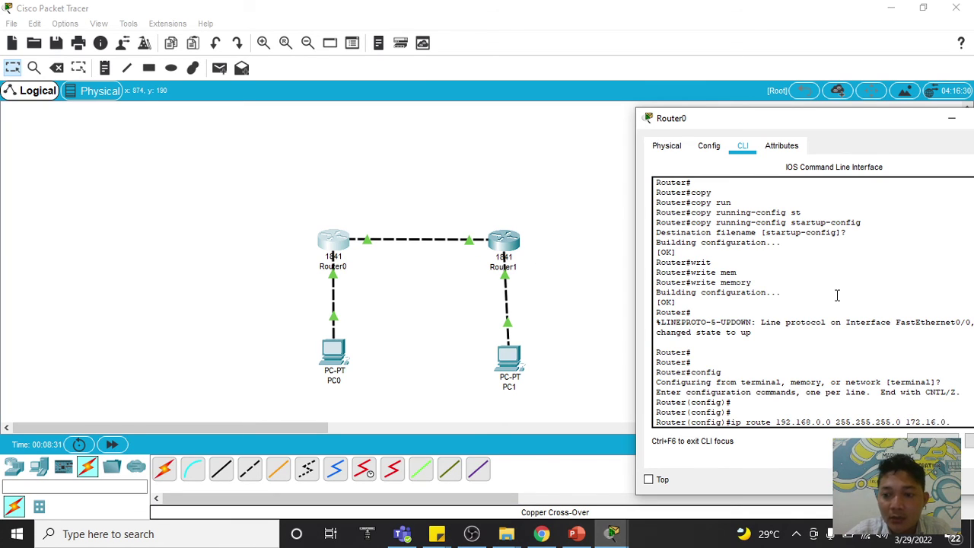
type("2")
key("Return")
- Exit Router0's global configuration, save the configuration with write mem, and close the router's window
type("exit")
key("Return")
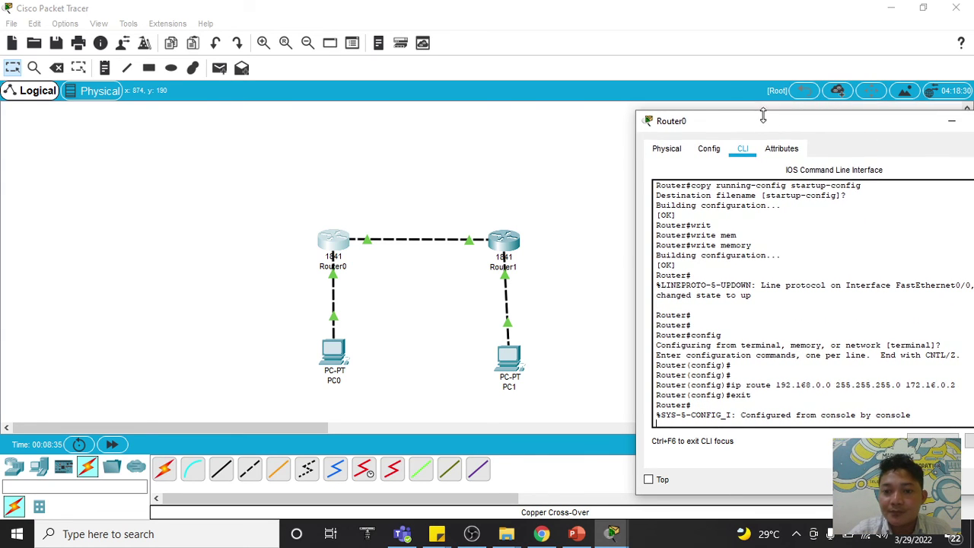
left_click_drag(809, 121, 636, 93)
key("Return")
key("Return")
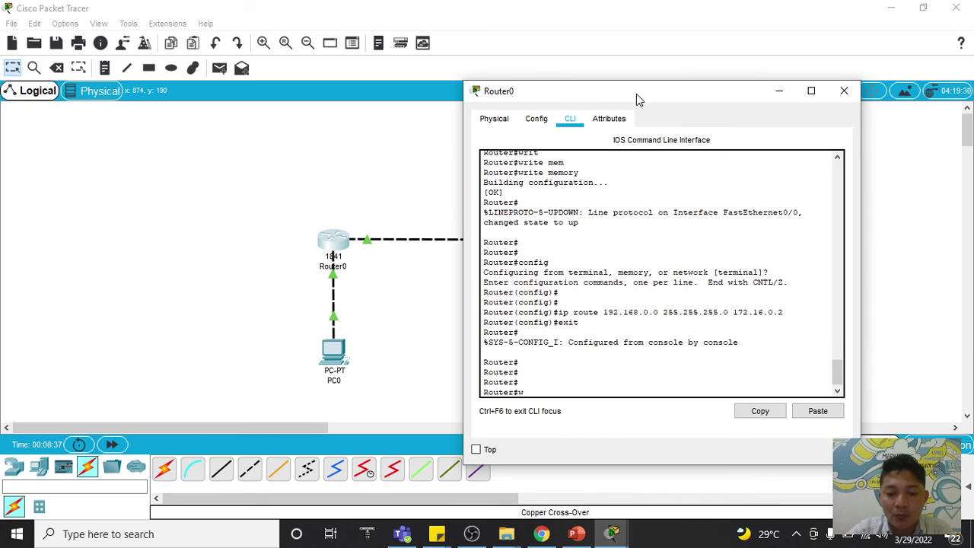
type("write mem")
key("Return")
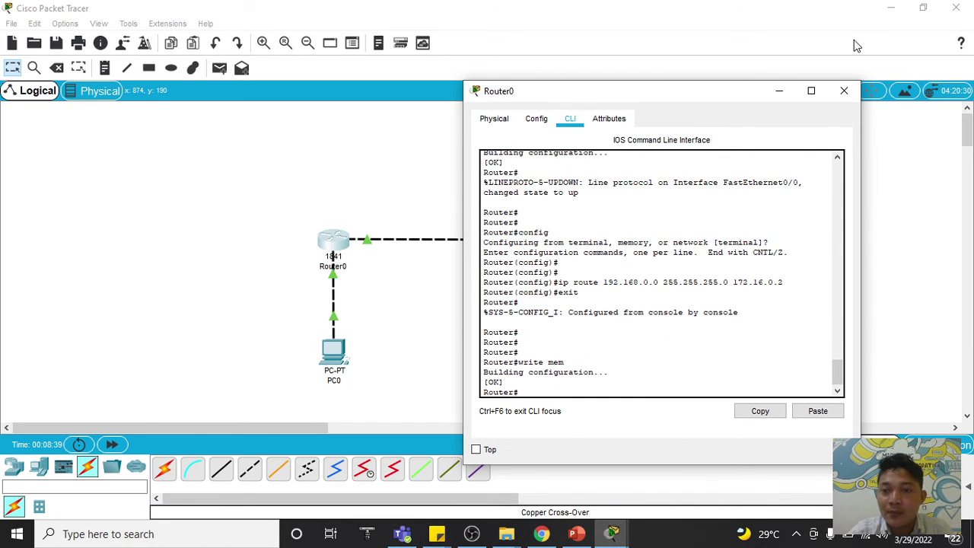
left_click(843, 90)
- Open PC0's Command Prompt and ping PC1 at 192.168.0.2
left_click(333, 362)
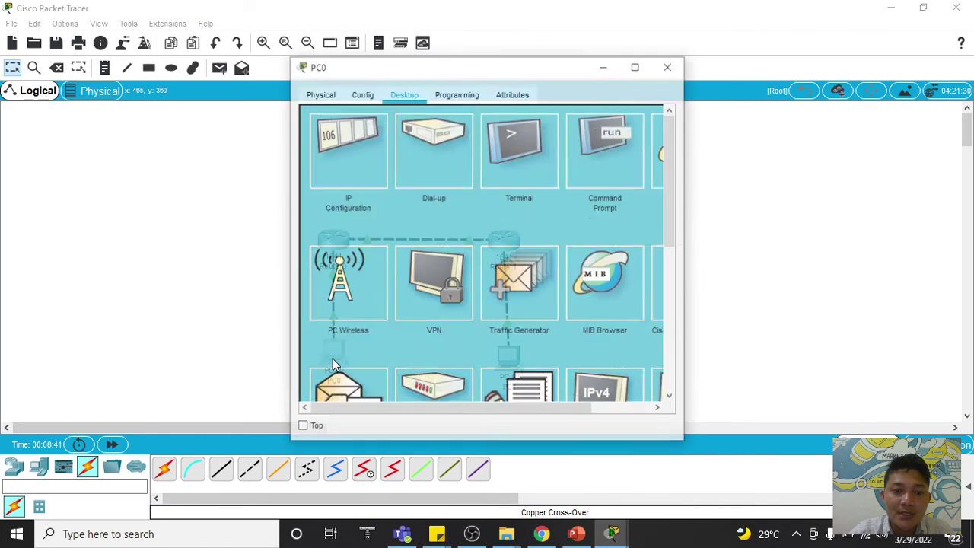
left_click(607, 163)
type("p")
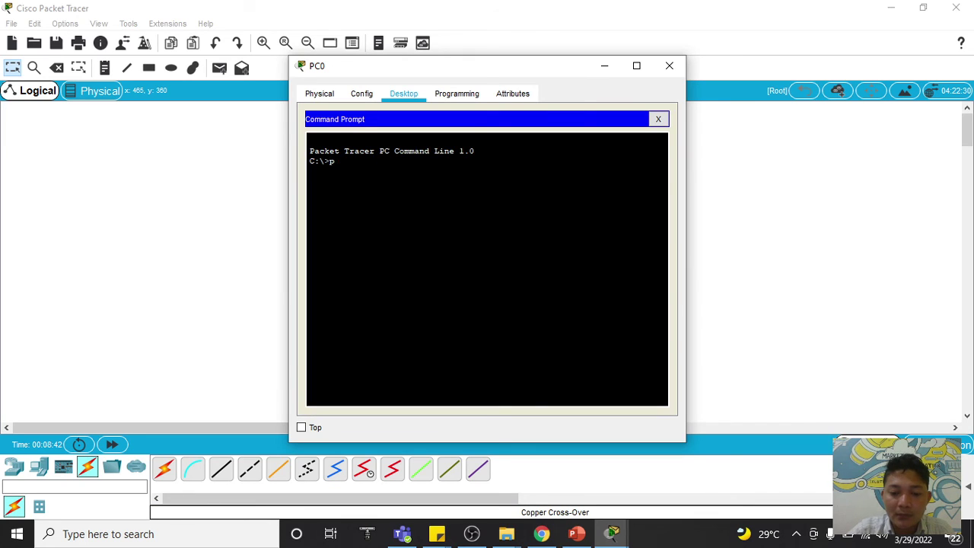
type("ing 192.168.")
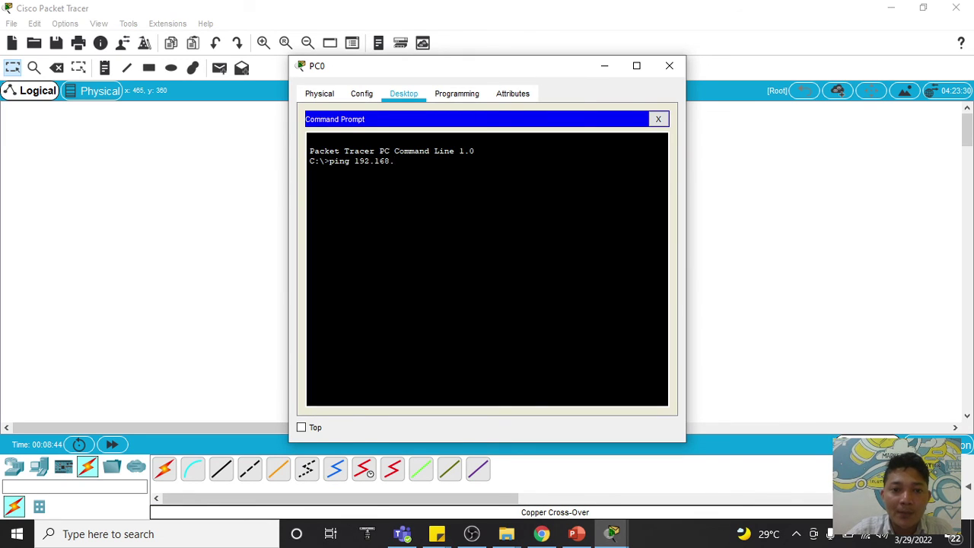
type("0.2")
key("Return")
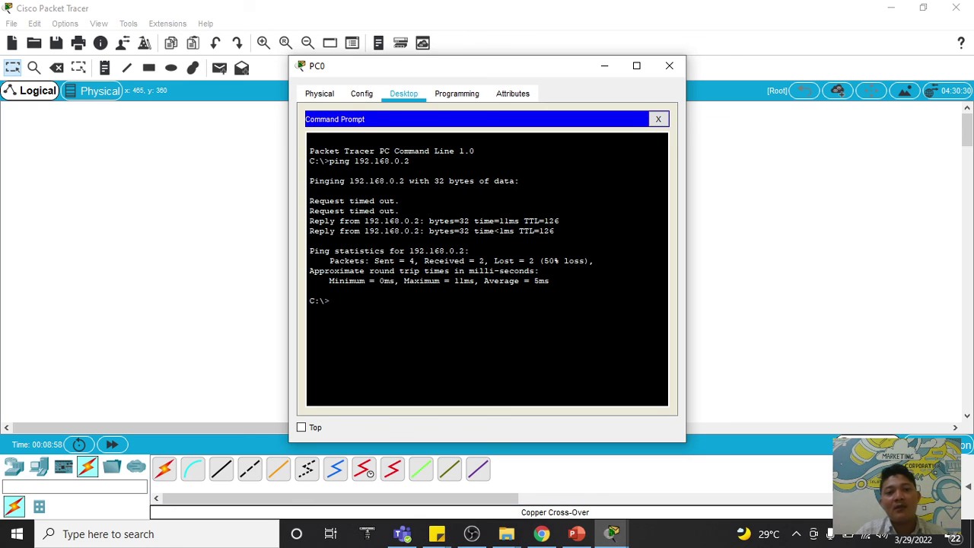
- Review the first ping's response lines, repeat the ping to 192.168.0.2 from PC0, and close PC0's window
left_click_drag(398, 201, 310, 190)
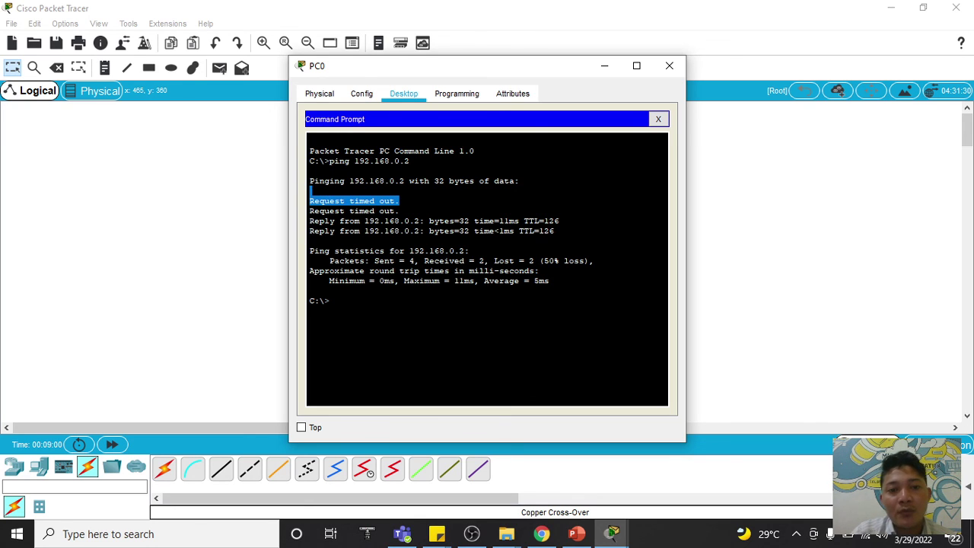
left_click(531, 232)
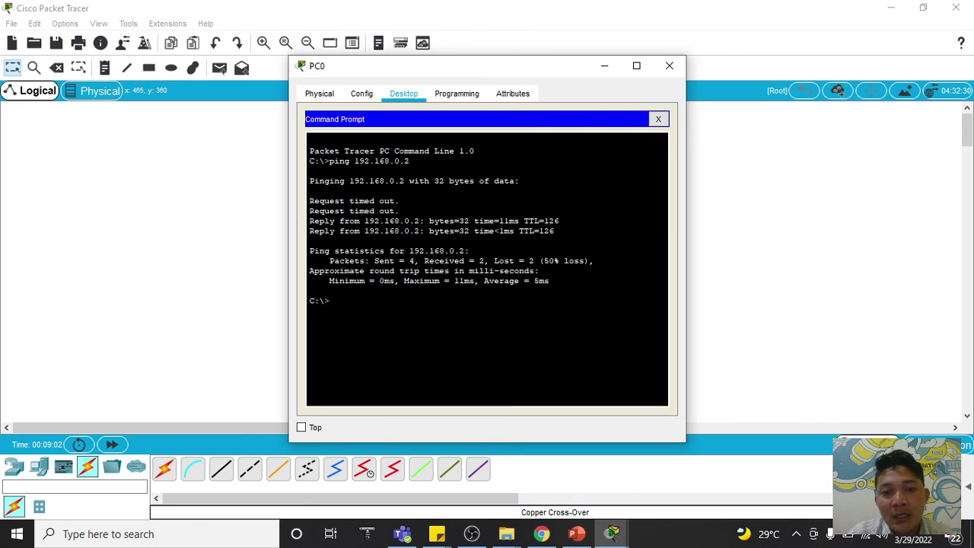
left_click_drag(554, 231, 310, 191)
key("Up")
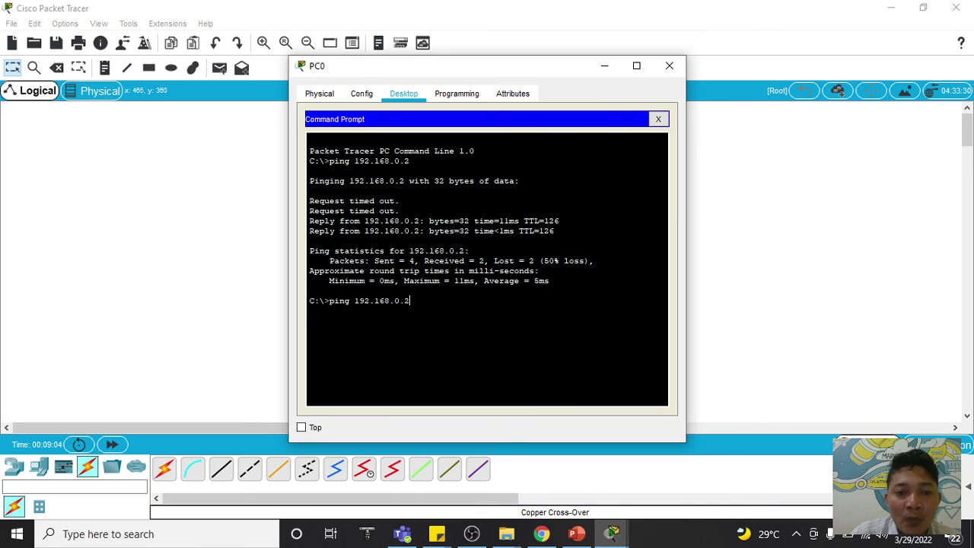
key("Return")
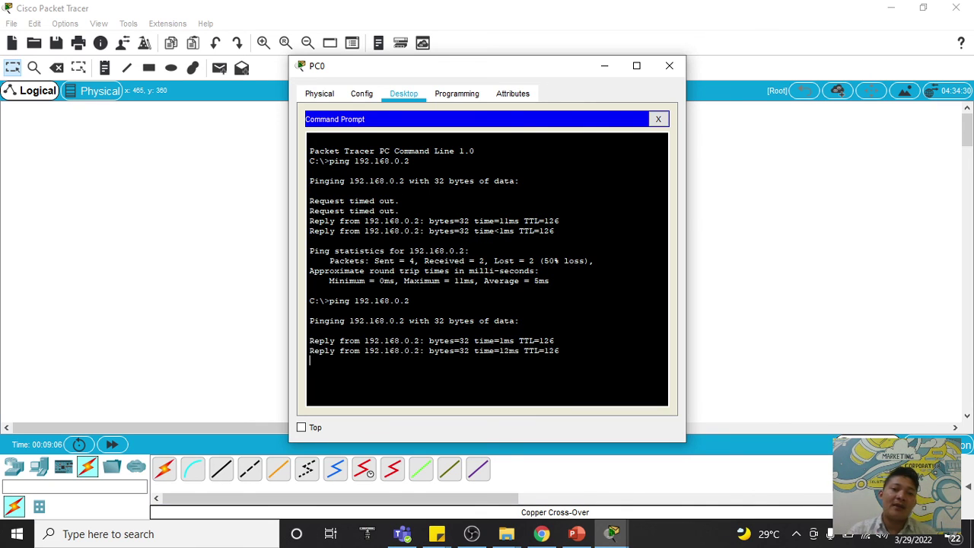
left_click(670, 67)
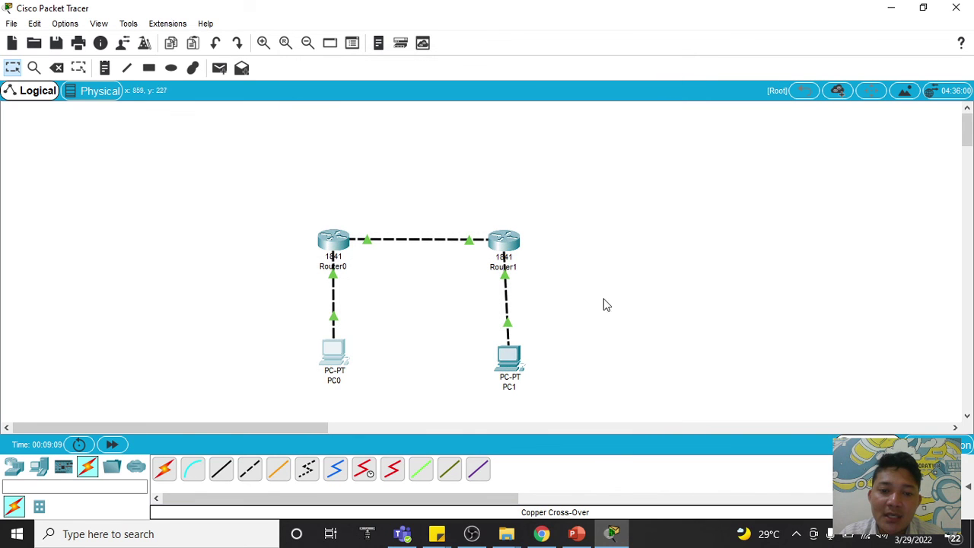
- Ping PC0 at 10.0.0.2 from PC1's Command Prompt, then close PC1's window
left_click(514, 357)
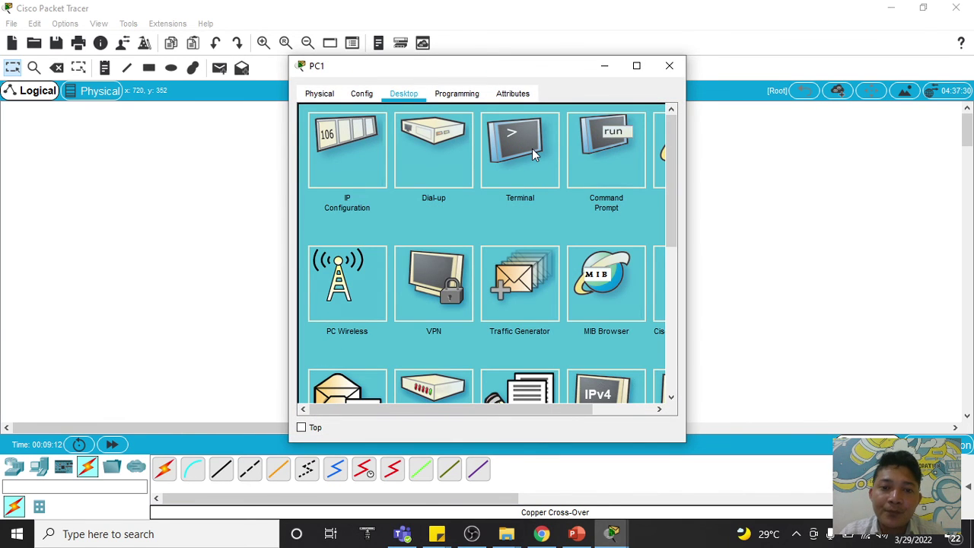
left_click(581, 154)
type("pi")
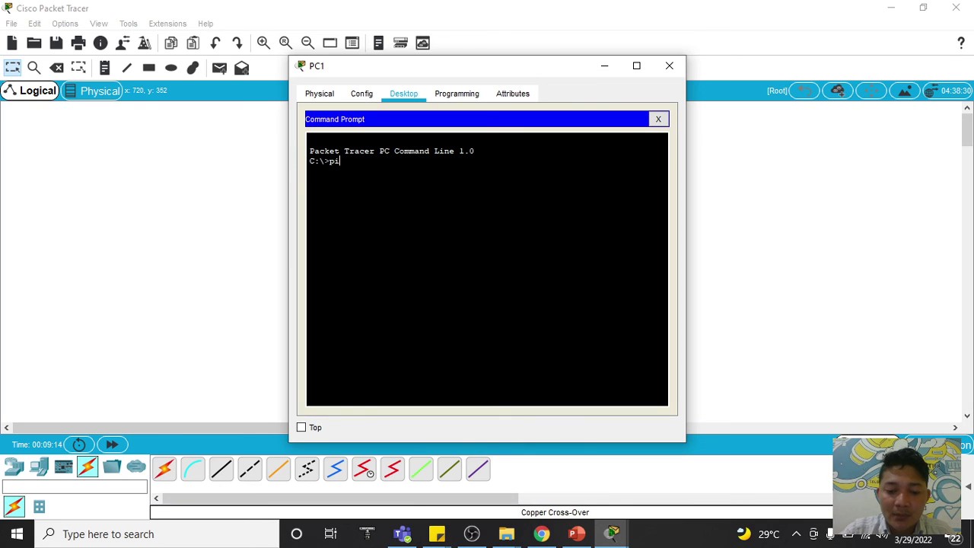
type("ng 10.0.")
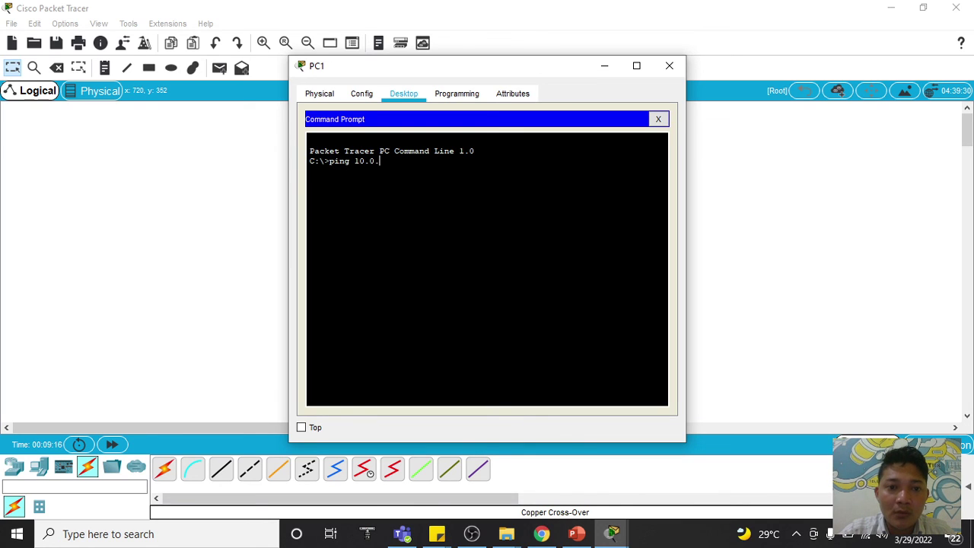
type("0.2")
key("Return")
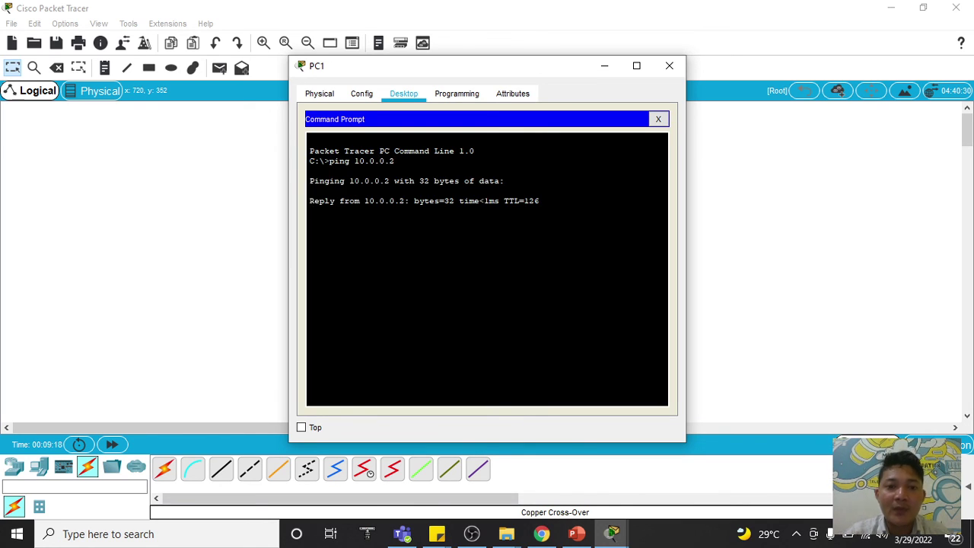
left_click(667, 68)
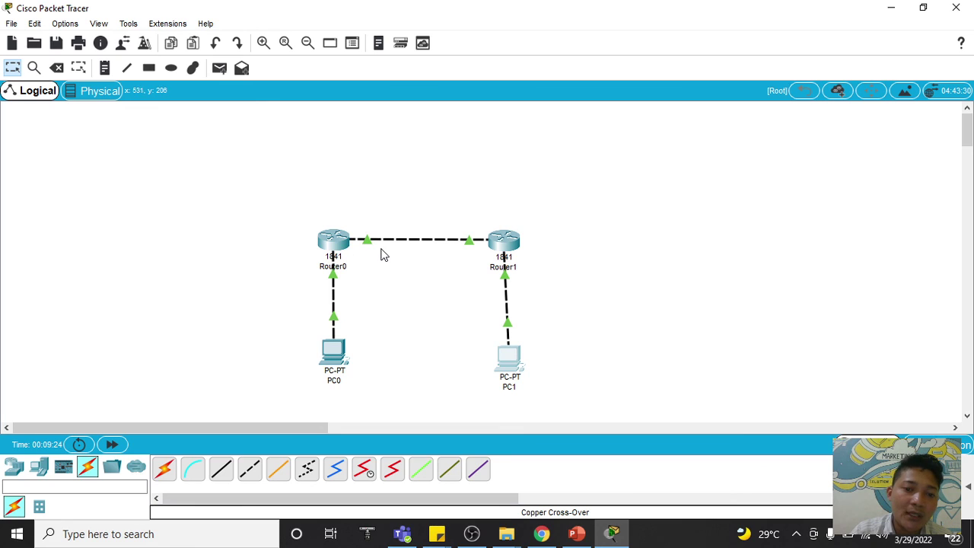
left_click_drag(225, 192, 630, 426)
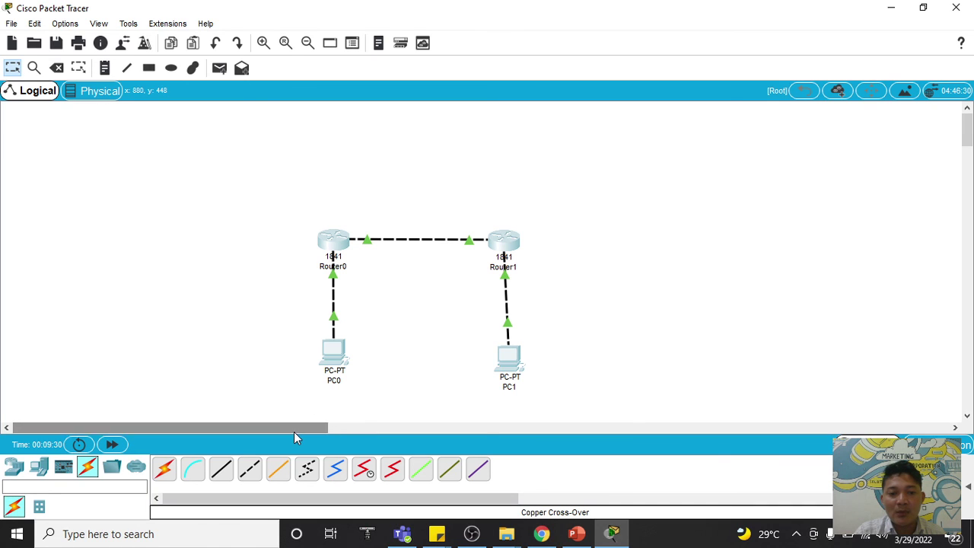
left_click(260, 351)
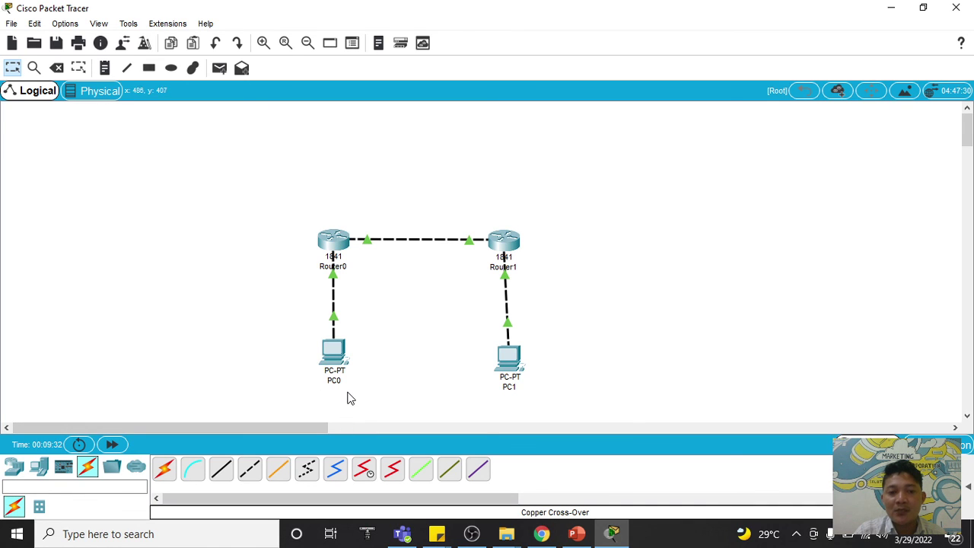
left_click_drag(341, 391, 298, 354)
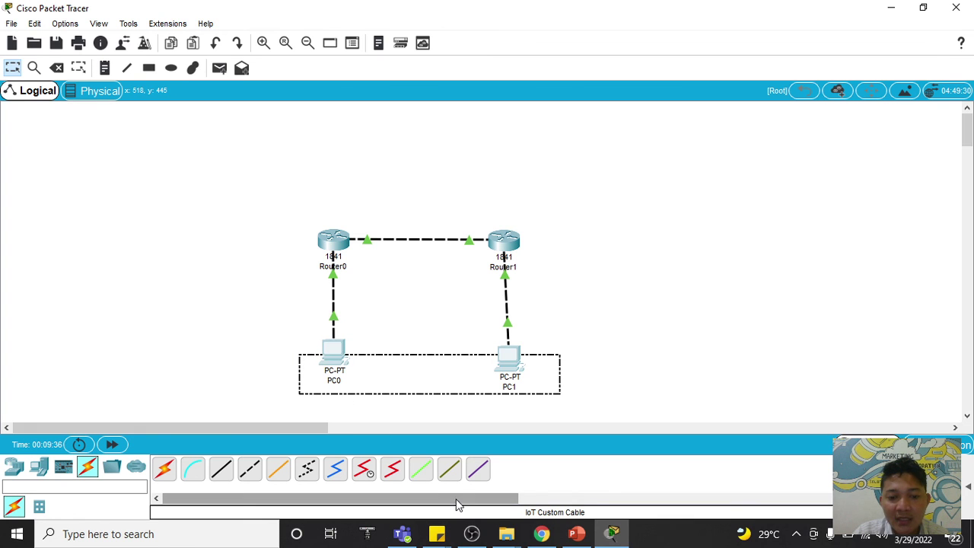